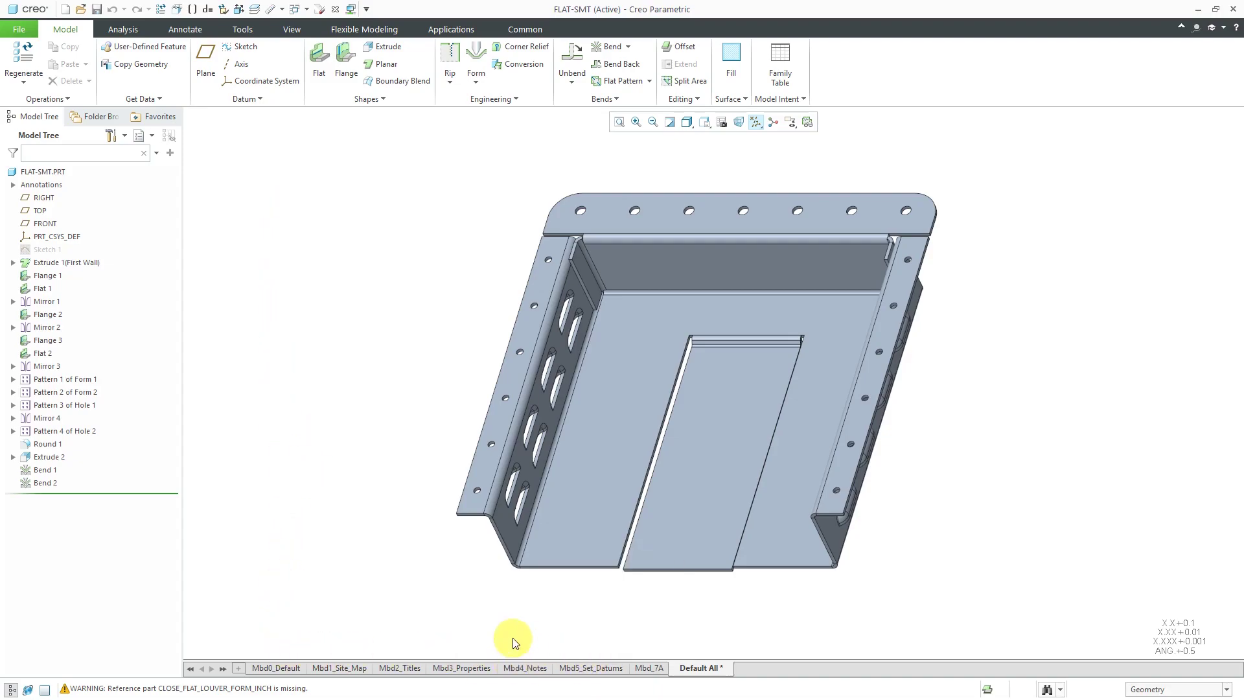
# Activate the Mbd_7A combination state and orbit the model to an edge-on view.
pyautogui.click(652, 669)
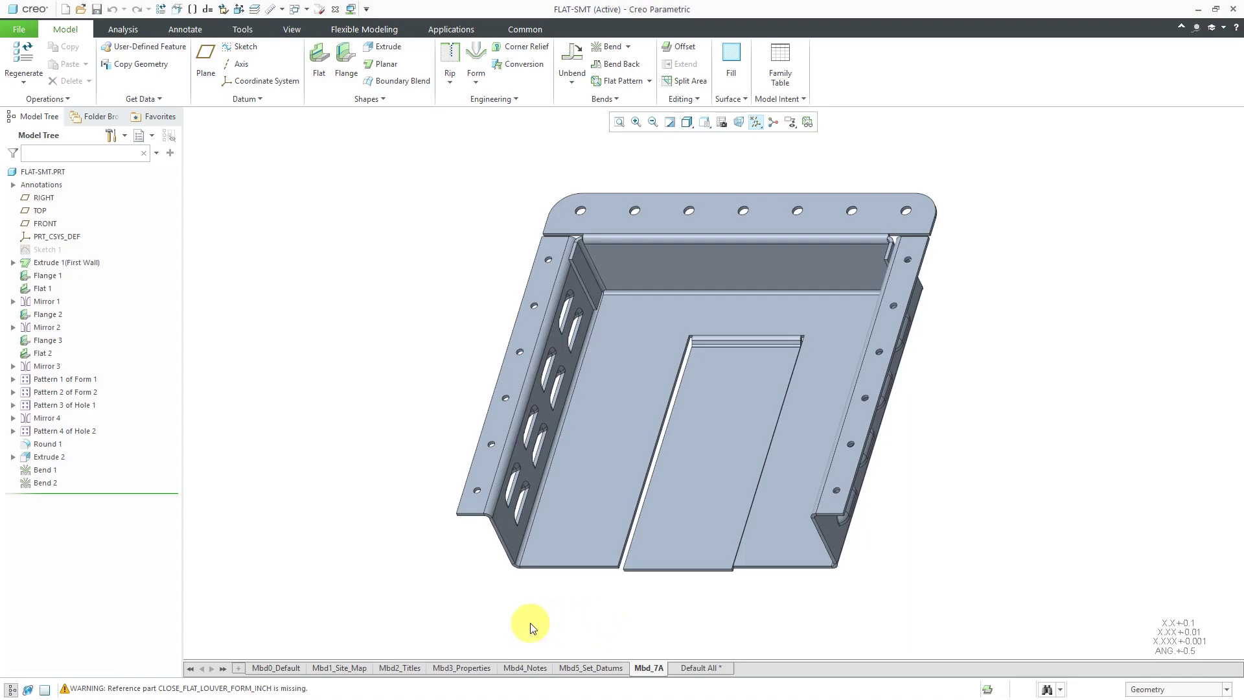
pyautogui.moveTo(812, 460)
pyautogui.mouseDown(button='middle')
pyautogui.moveTo(760, 417)
pyautogui.moveTo(764, 358)
pyautogui.moveTo(778, 403)
pyautogui.mouseUp(button='middle')
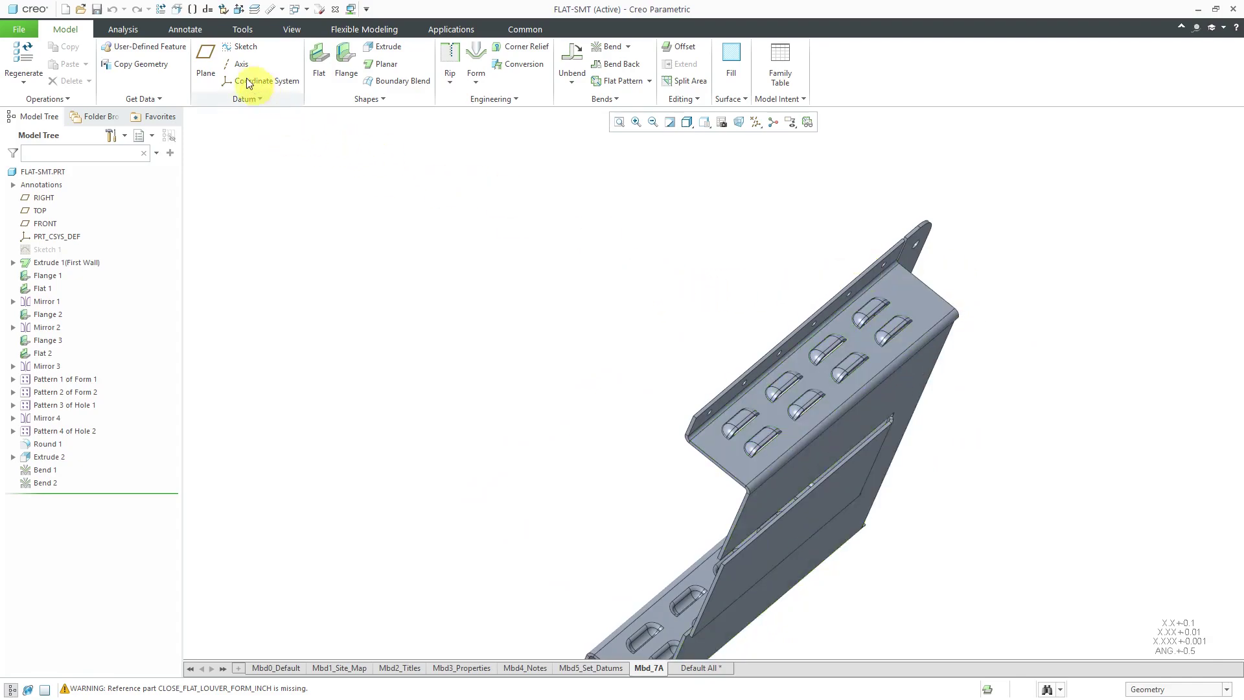
# Add a combination state from the Annotate tab and rename Comb0001 to Mbd_7B.
pyautogui.click(192, 30)
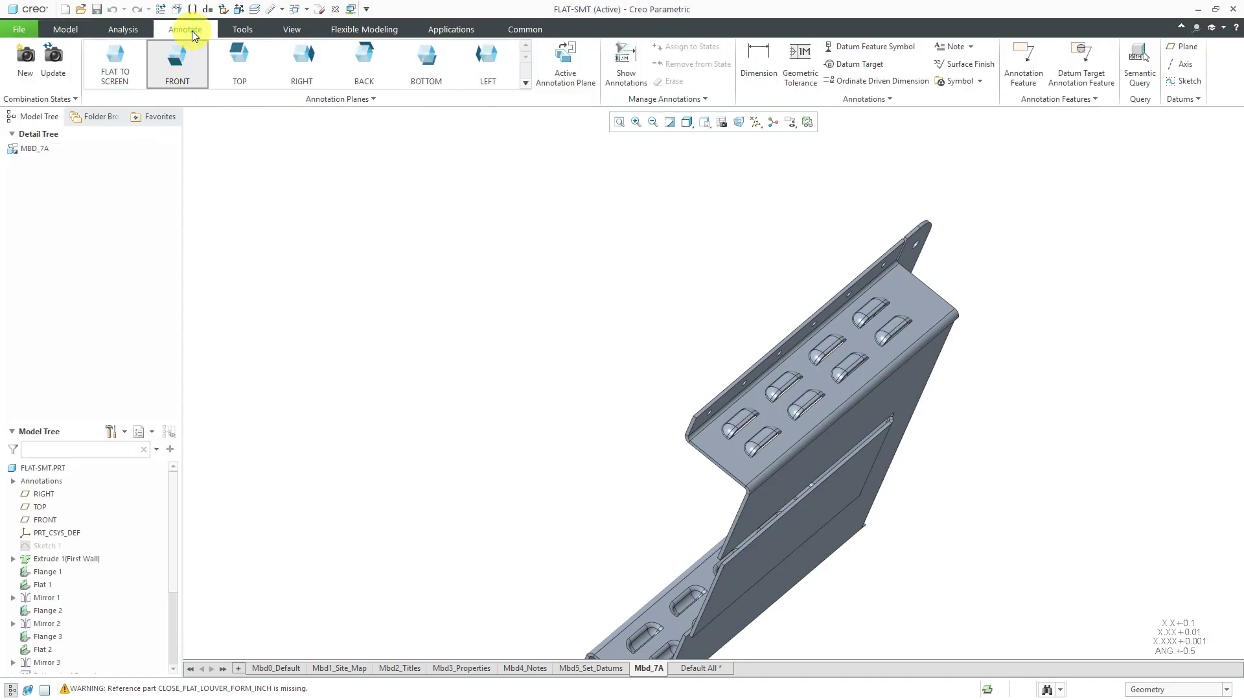
pyautogui.click(34, 66)
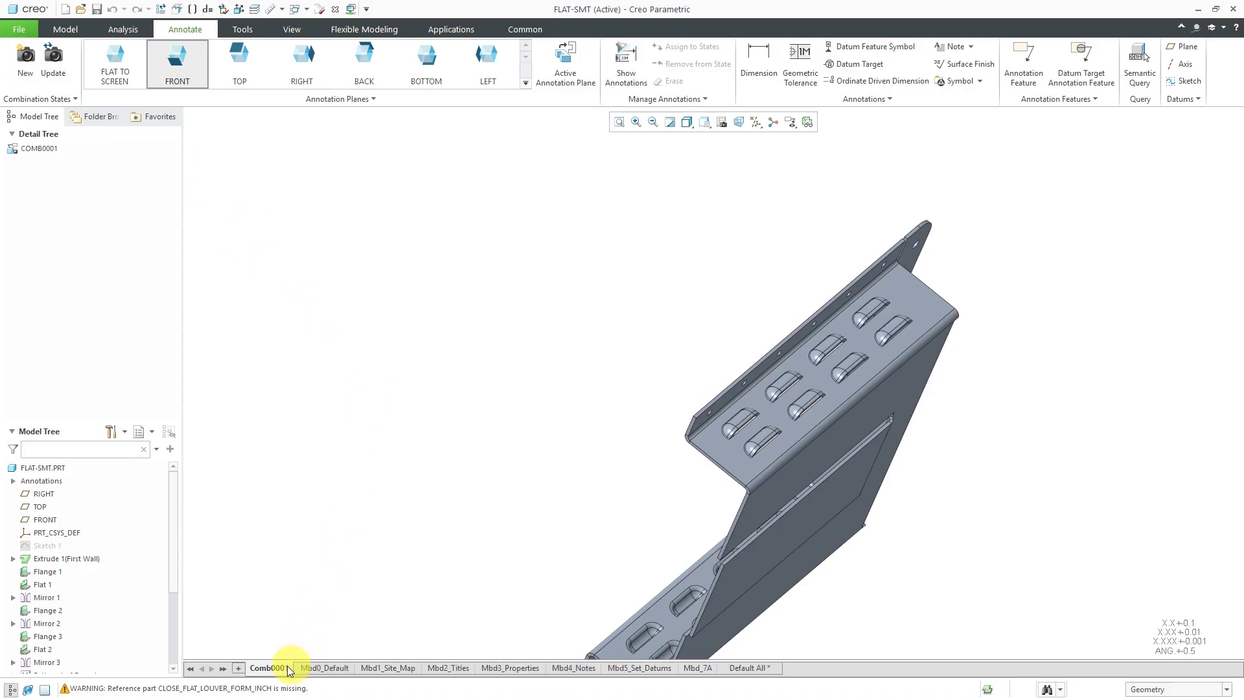
pyautogui.rightClick(281, 669)
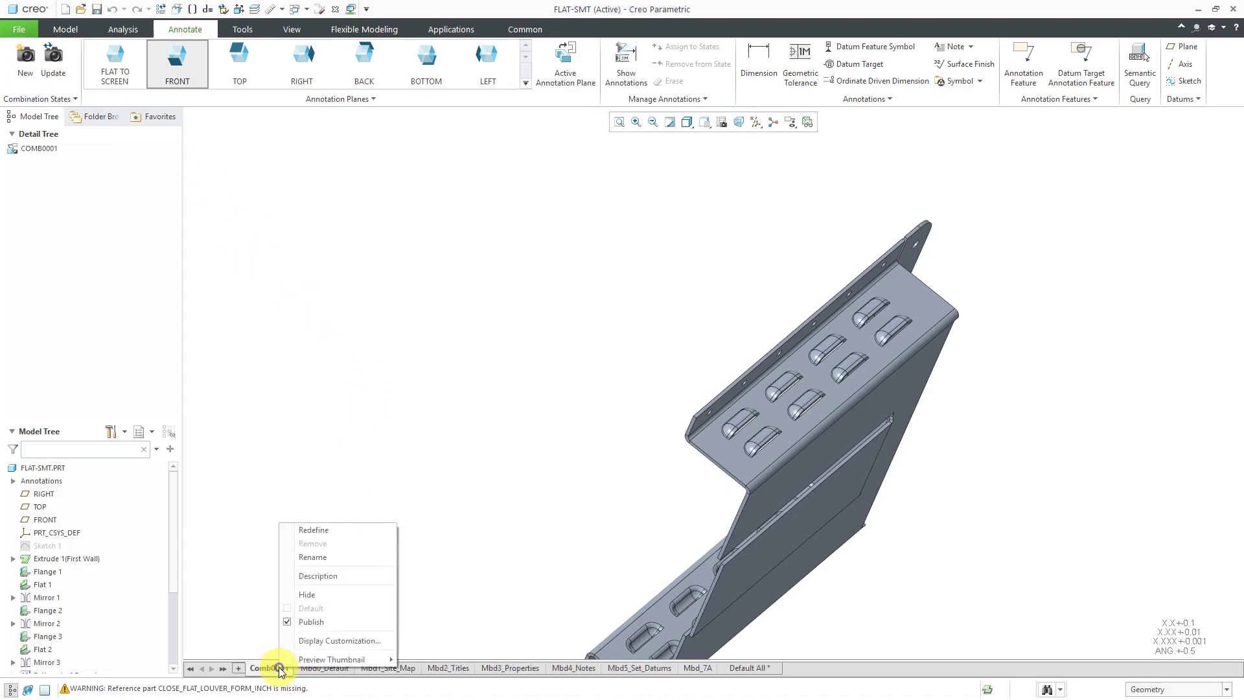
pyautogui.click(320, 556)
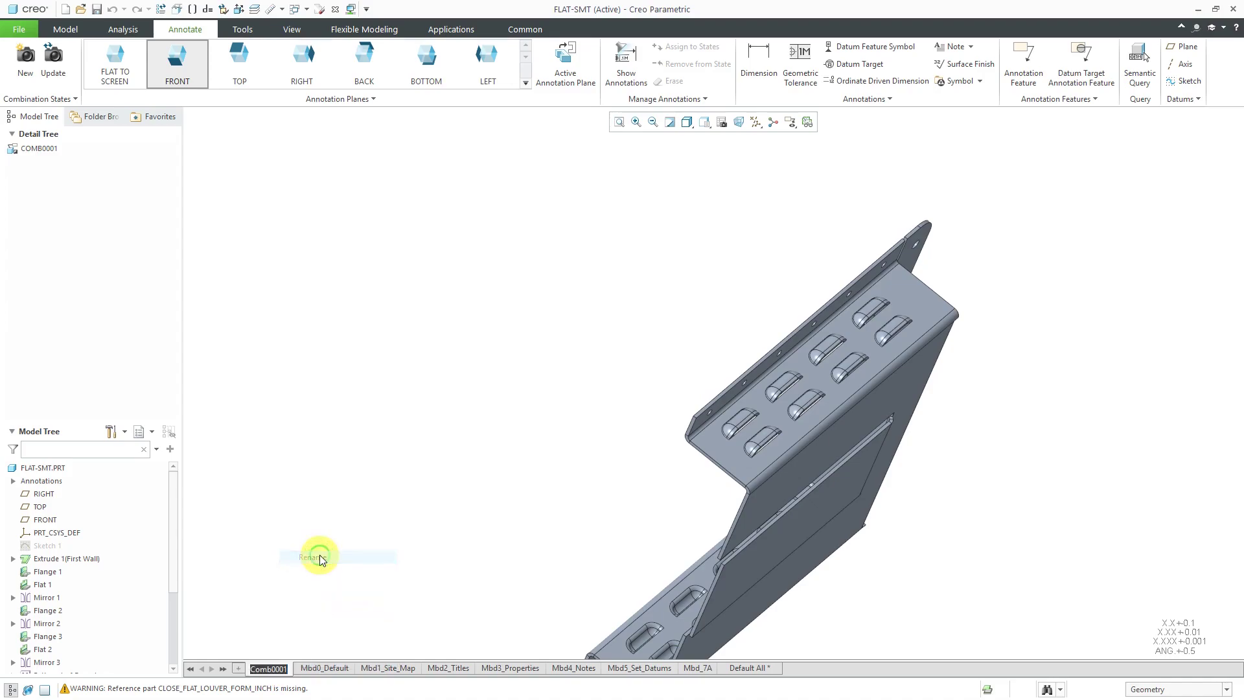
pyautogui.write('Mbd_7')
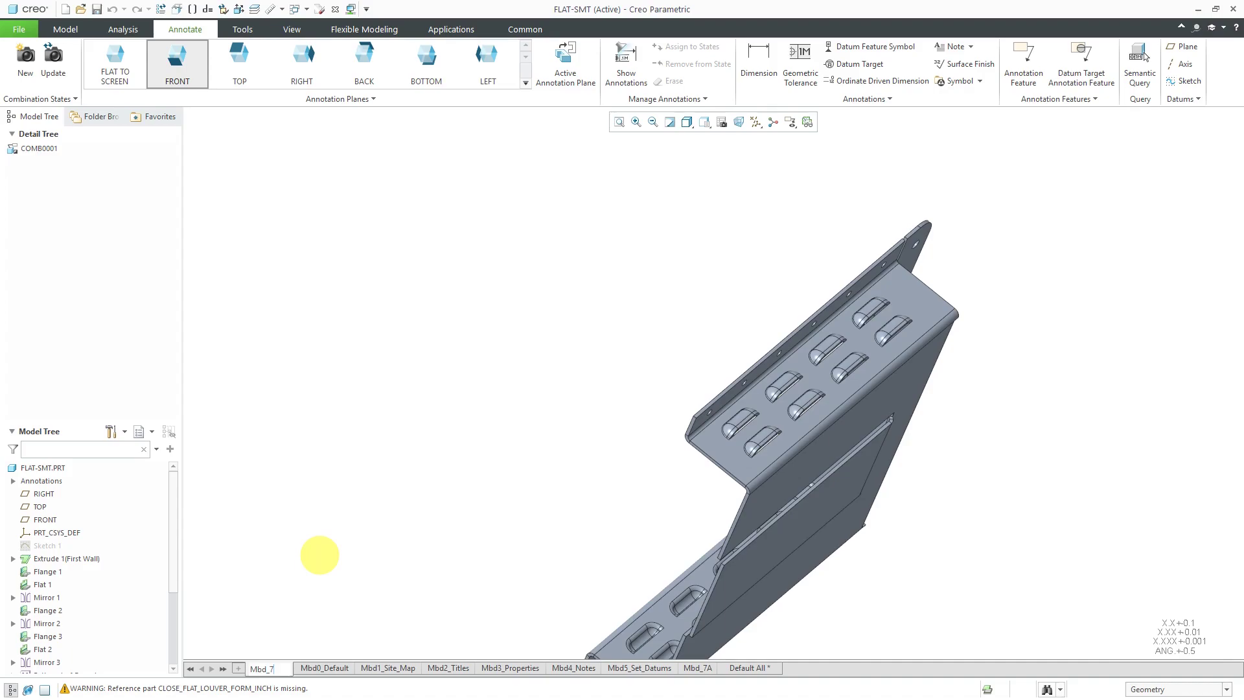
pyautogui.write('B')
pyautogui.press('Return')
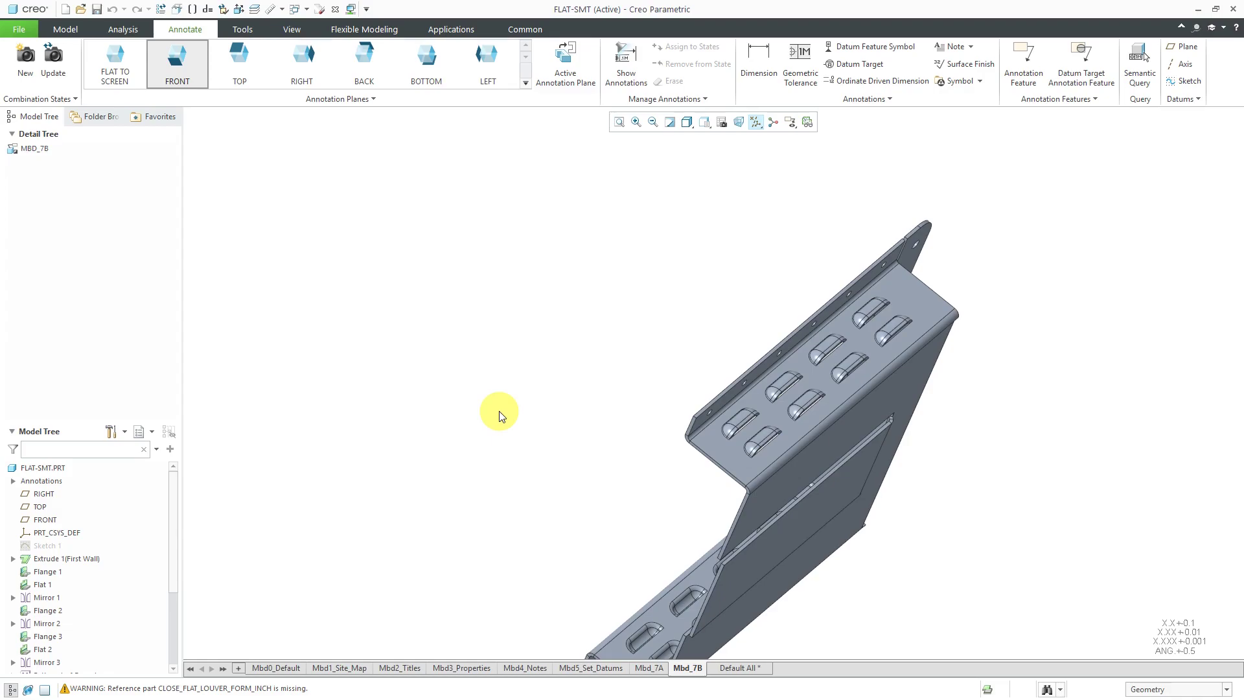
# Preview the Flat to Screen and FRONT annotation planes, then make RIGHT the active plane.
pyautogui.click(118, 76)
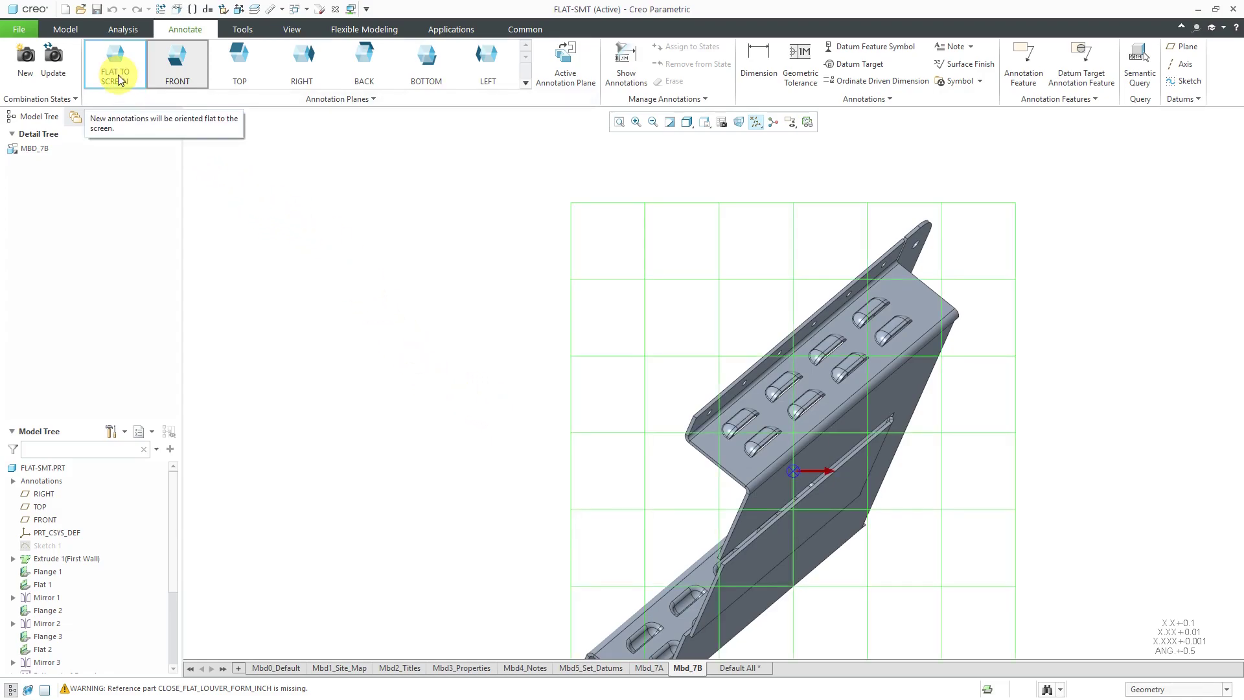
pyautogui.click(173, 72)
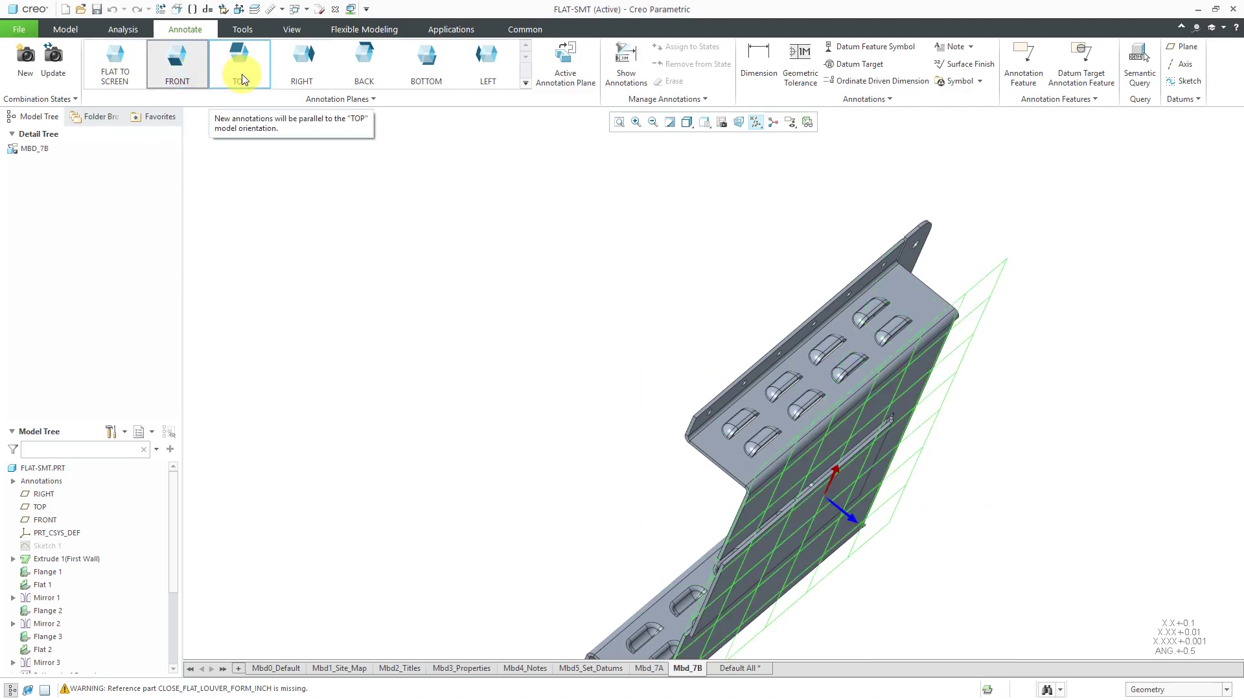
pyautogui.click(302, 82)
pyautogui.moveTo(645, 369)
pyautogui.mouseDown(button='middle')
pyautogui.moveTo(612, 300)
pyautogui.moveTo(623, 343)
pyautogui.mouseUp(button='middle')
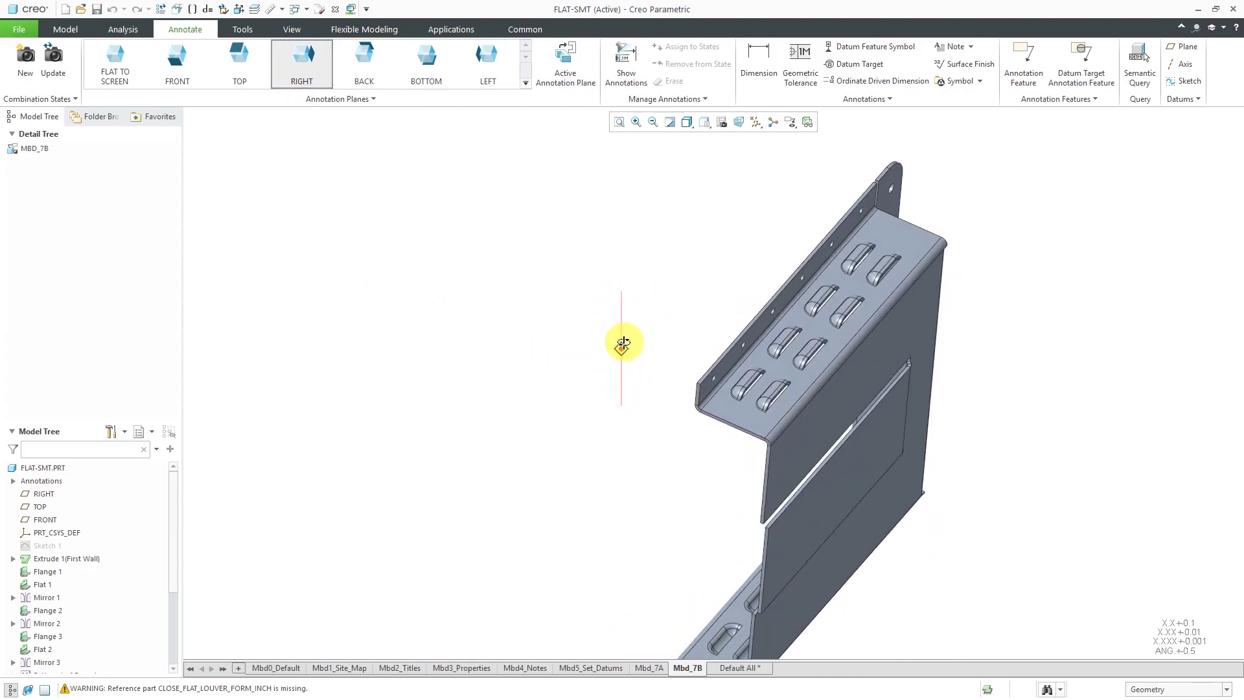
pyautogui.scroll(-3, 888, 284)
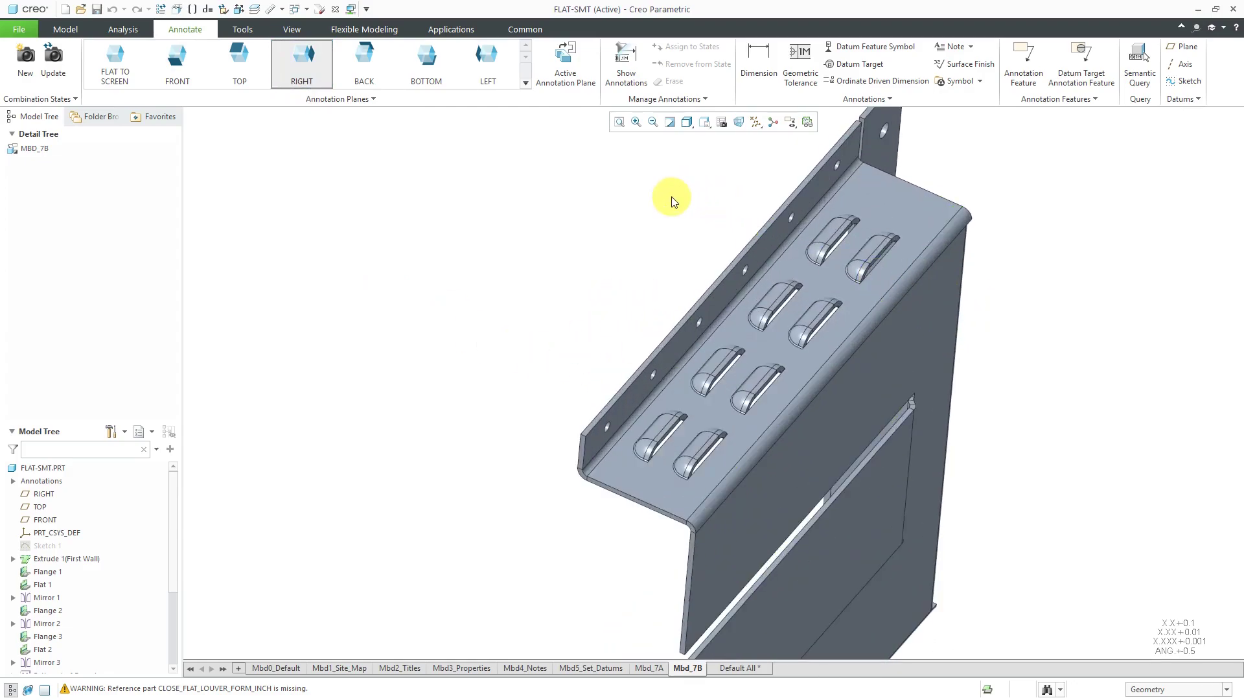
# Place a 0.00 ordinate baseline on the flange's bottom edge using the surface reference filter.
pyautogui.click(866, 84)
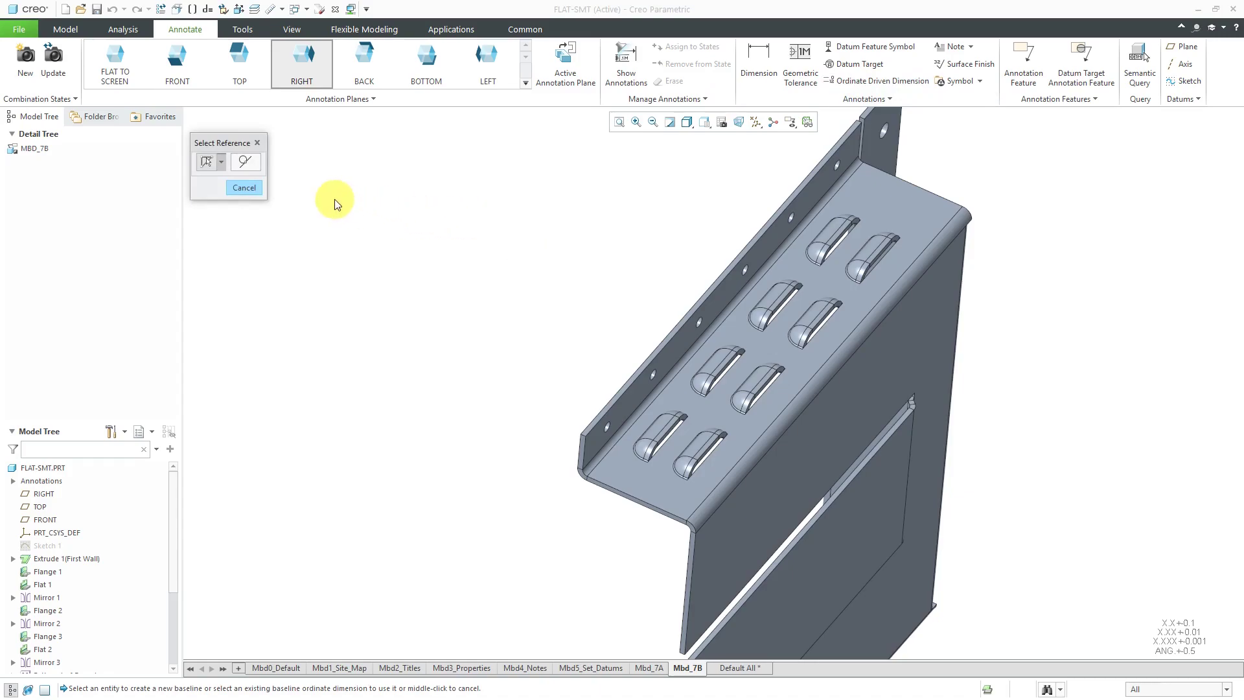
pyautogui.click(223, 162)
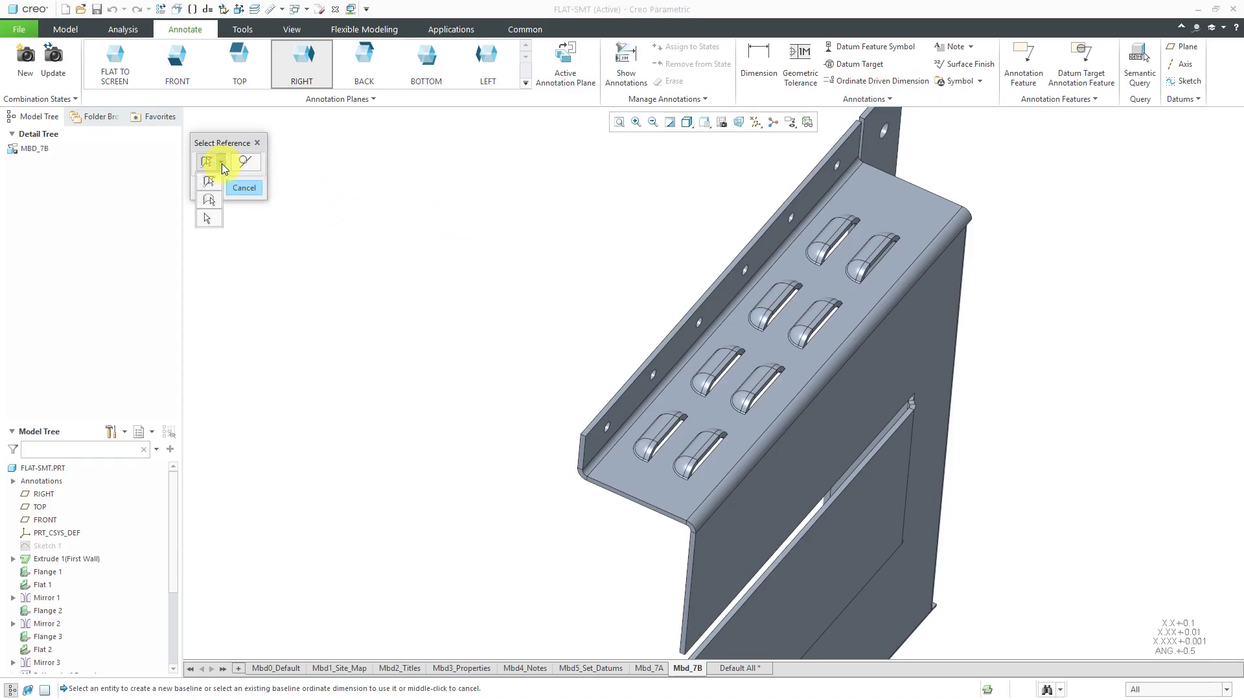
pyautogui.click(213, 201)
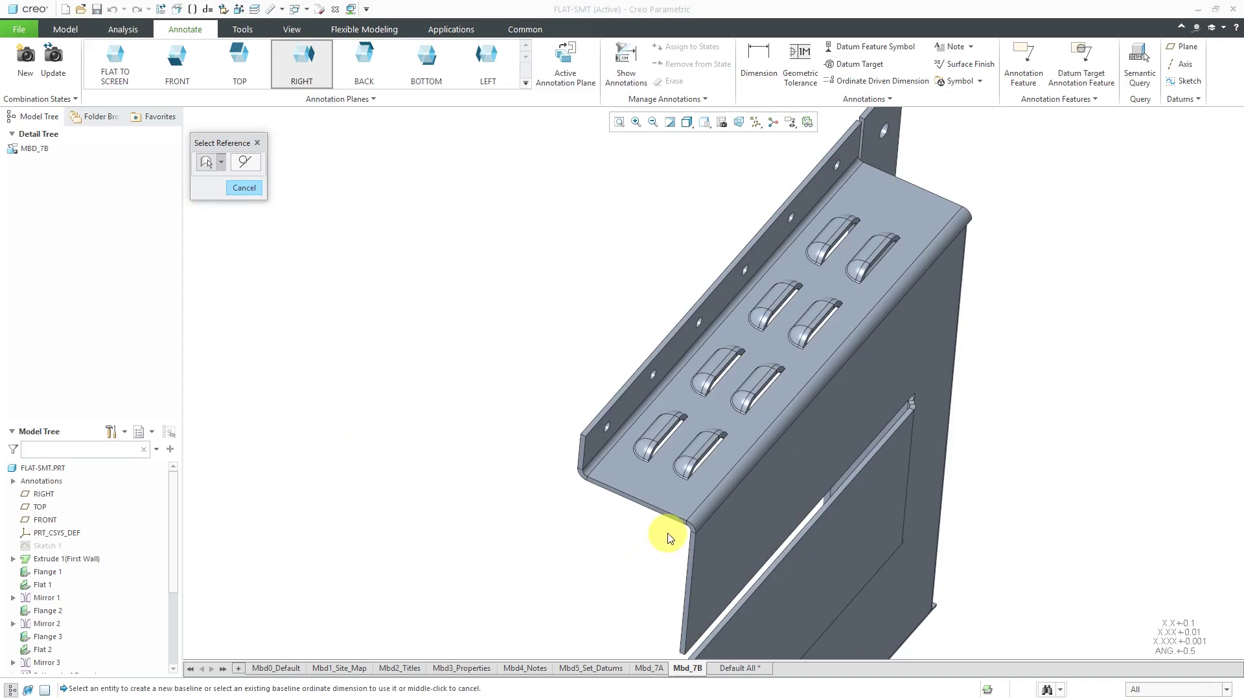
pyautogui.scroll(4, 668, 535)
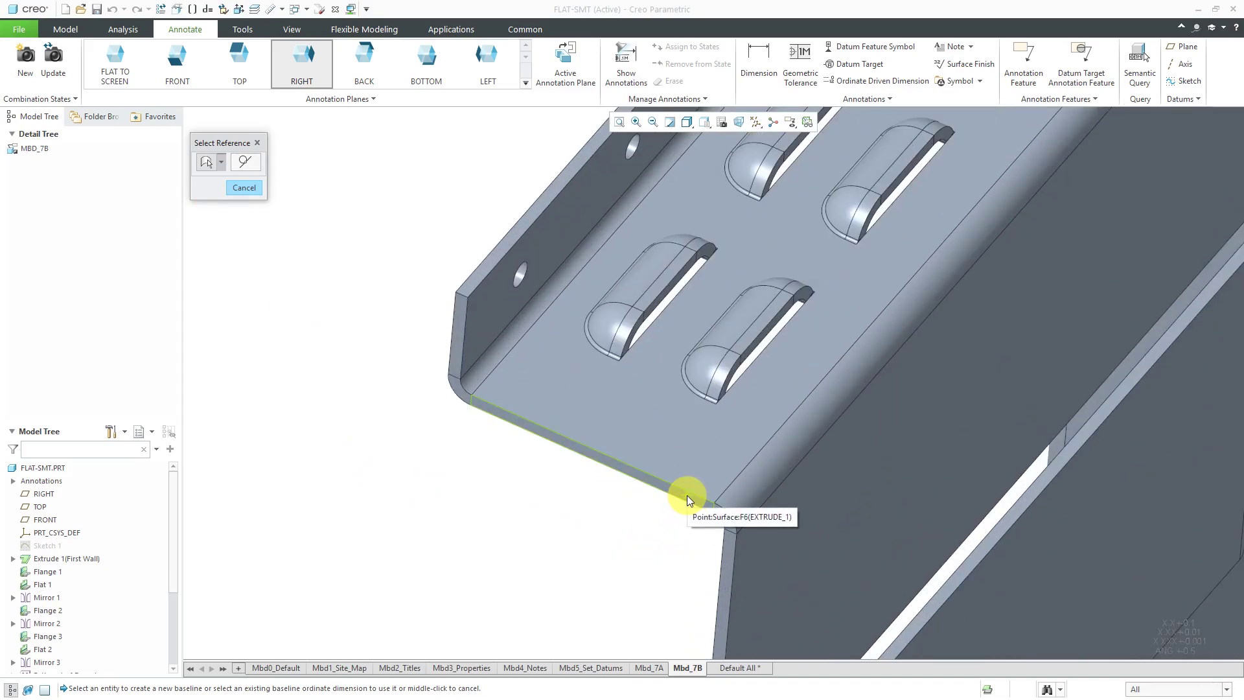
pyautogui.click(687, 495)
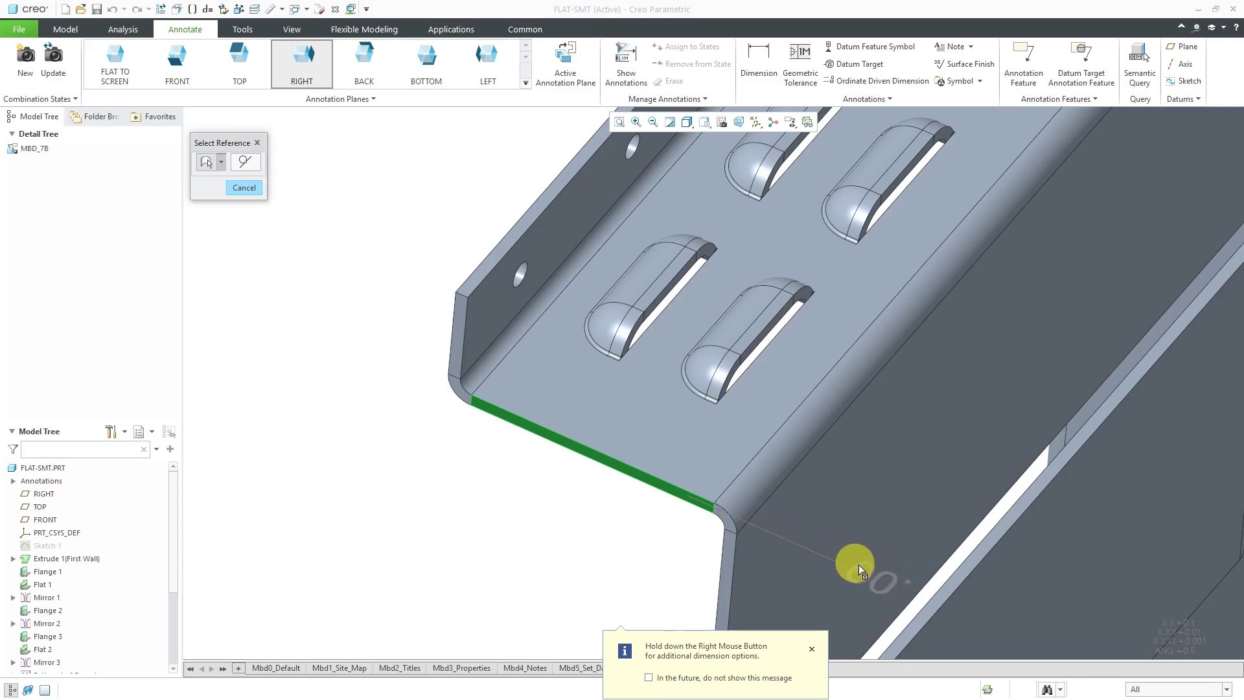
pyautogui.middleClick(880, 569)
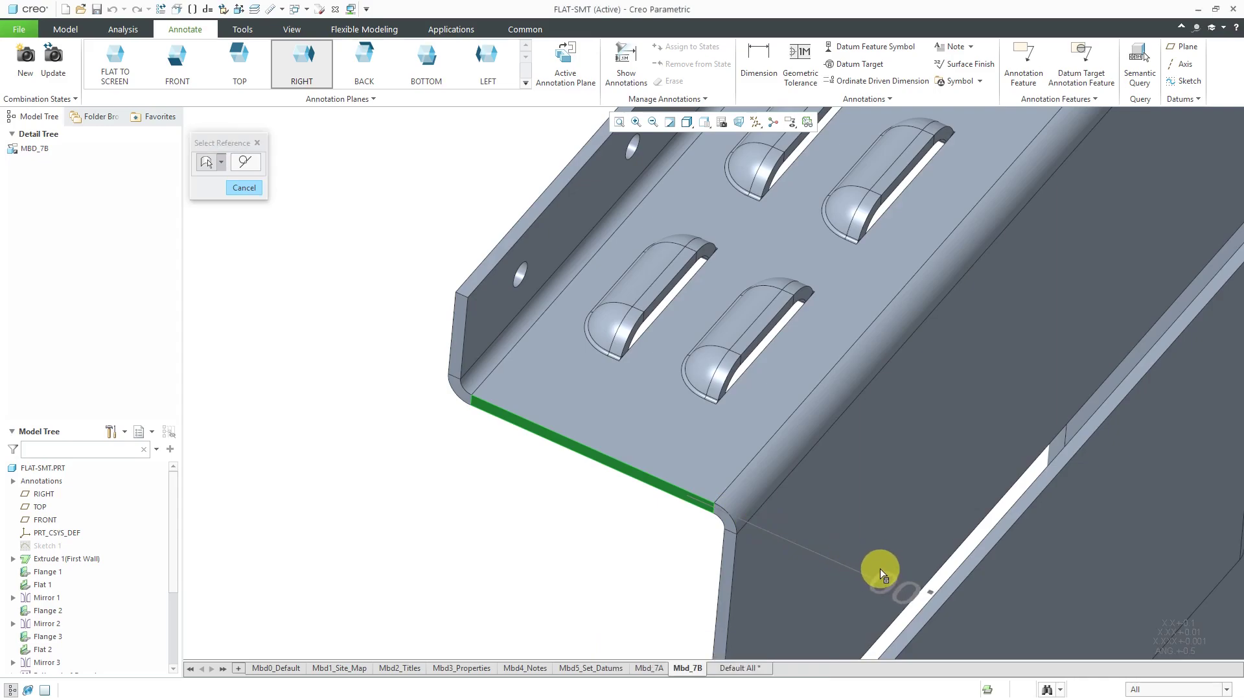
pyautogui.click(663, 538)
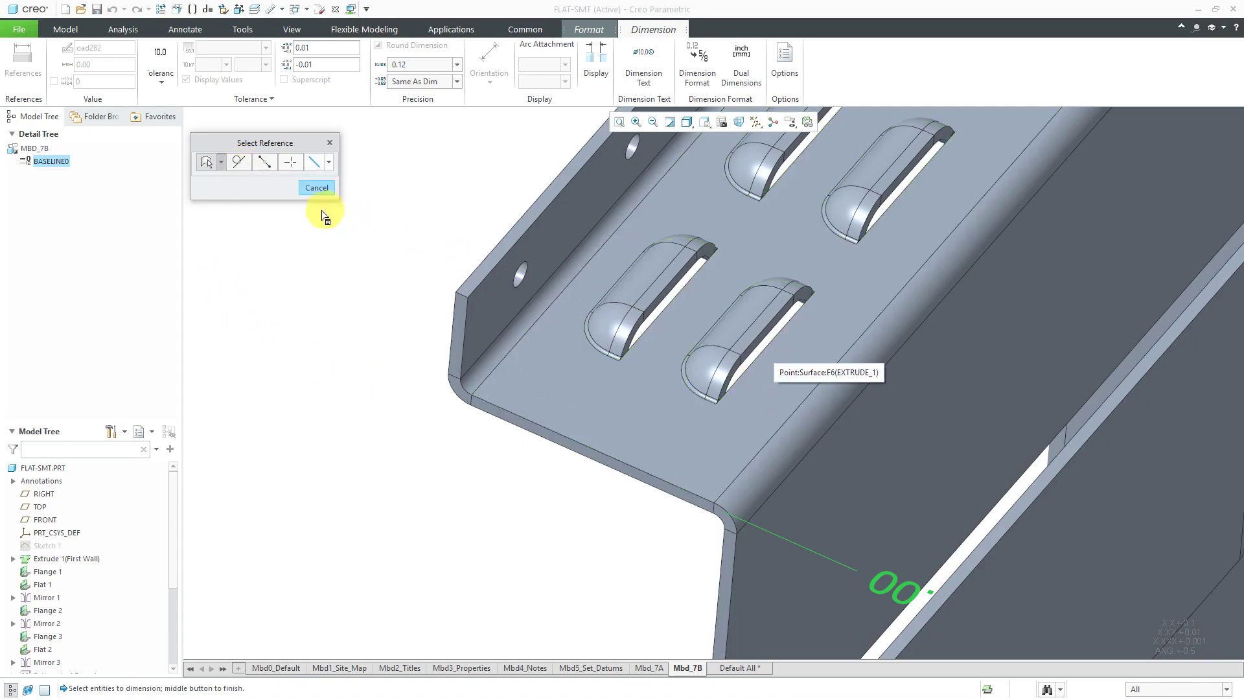
# Switch the reference filter to edges and dimension the nearest louver slot edge at 2.00.
pyautogui.click(263, 165)
pyautogui.click(221, 163)
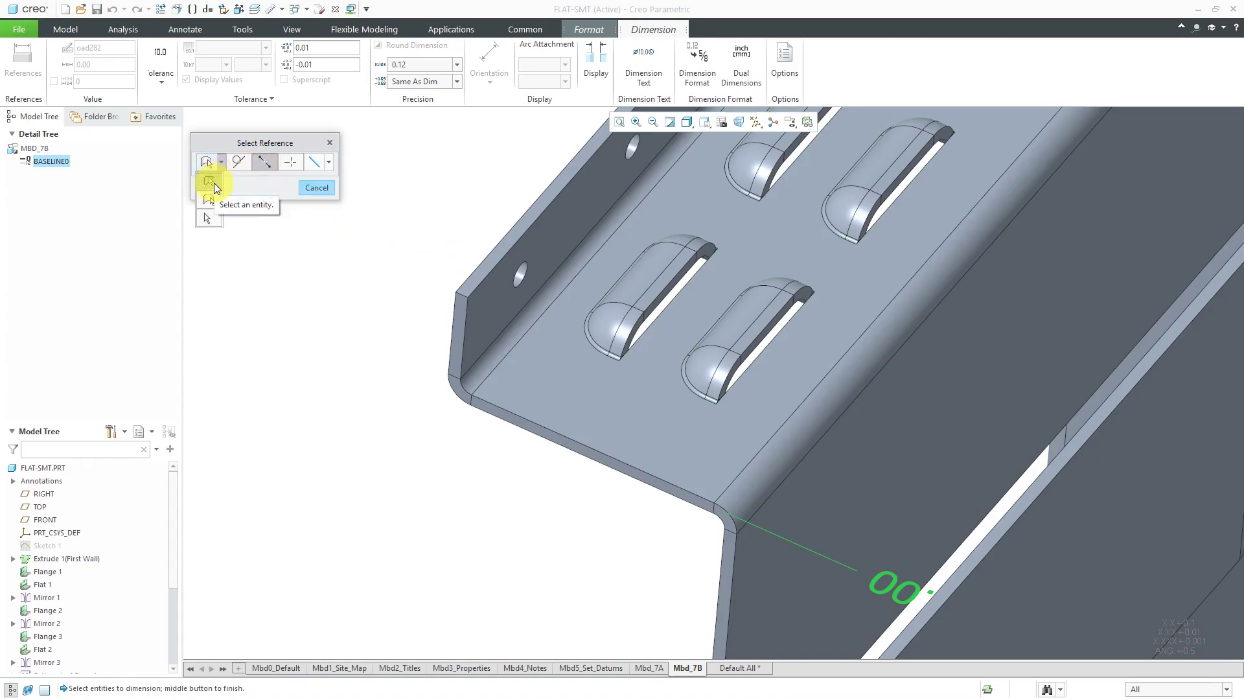
pyautogui.click(214, 183)
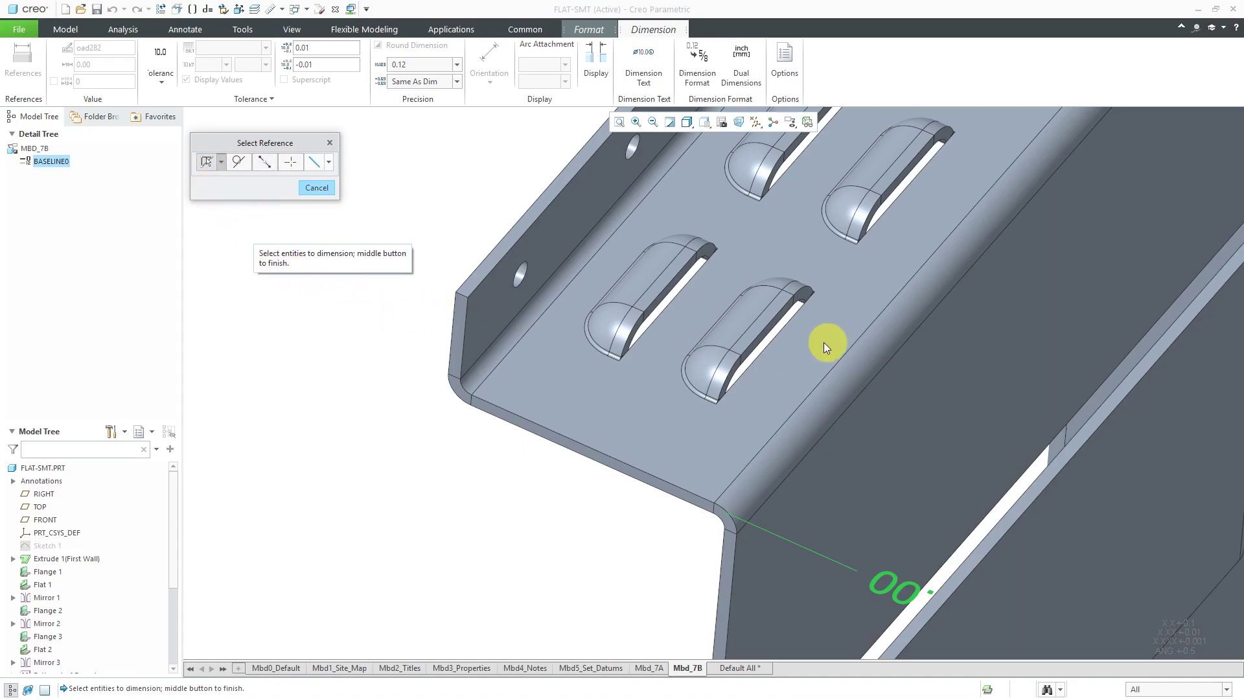
pyautogui.click(773, 340)
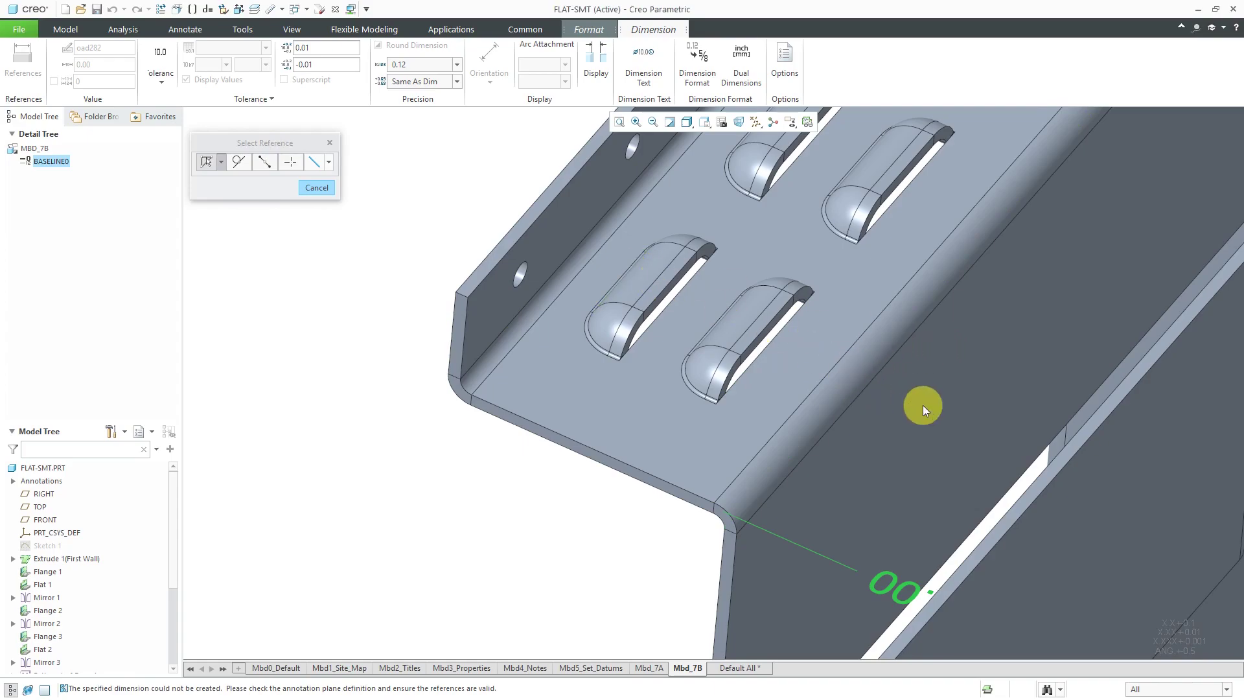
pyautogui.click(264, 162)
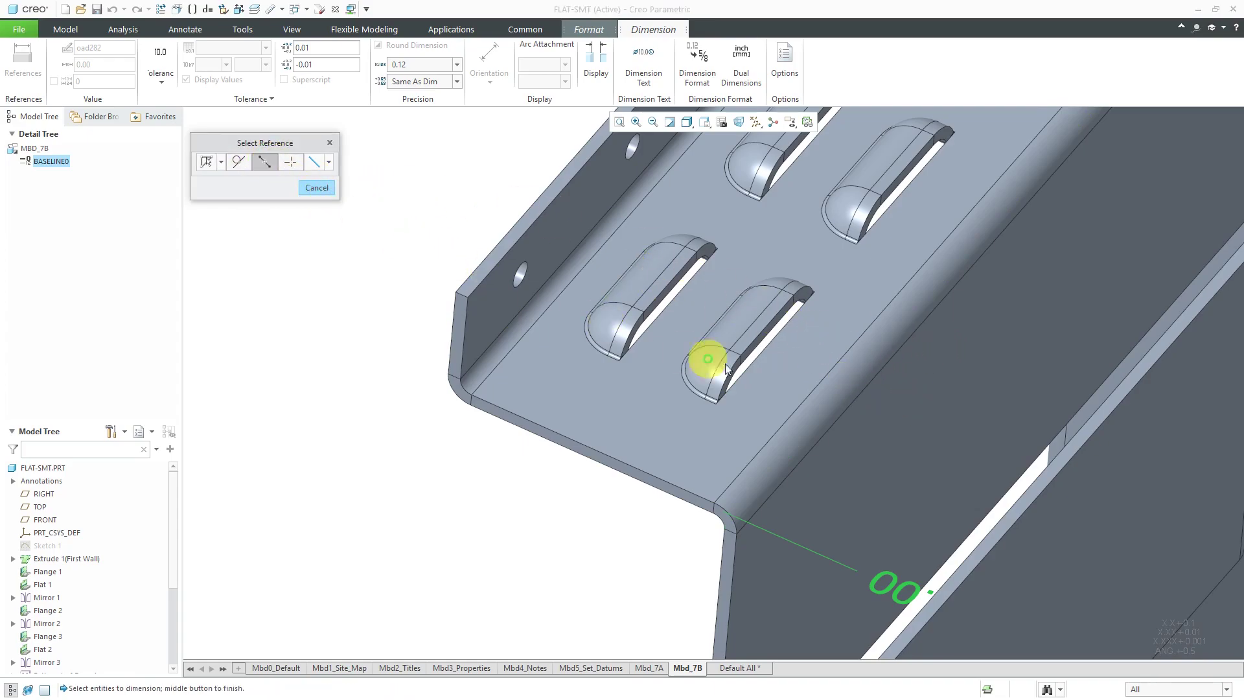
pyautogui.click(765, 345)
pyautogui.click(911, 187)
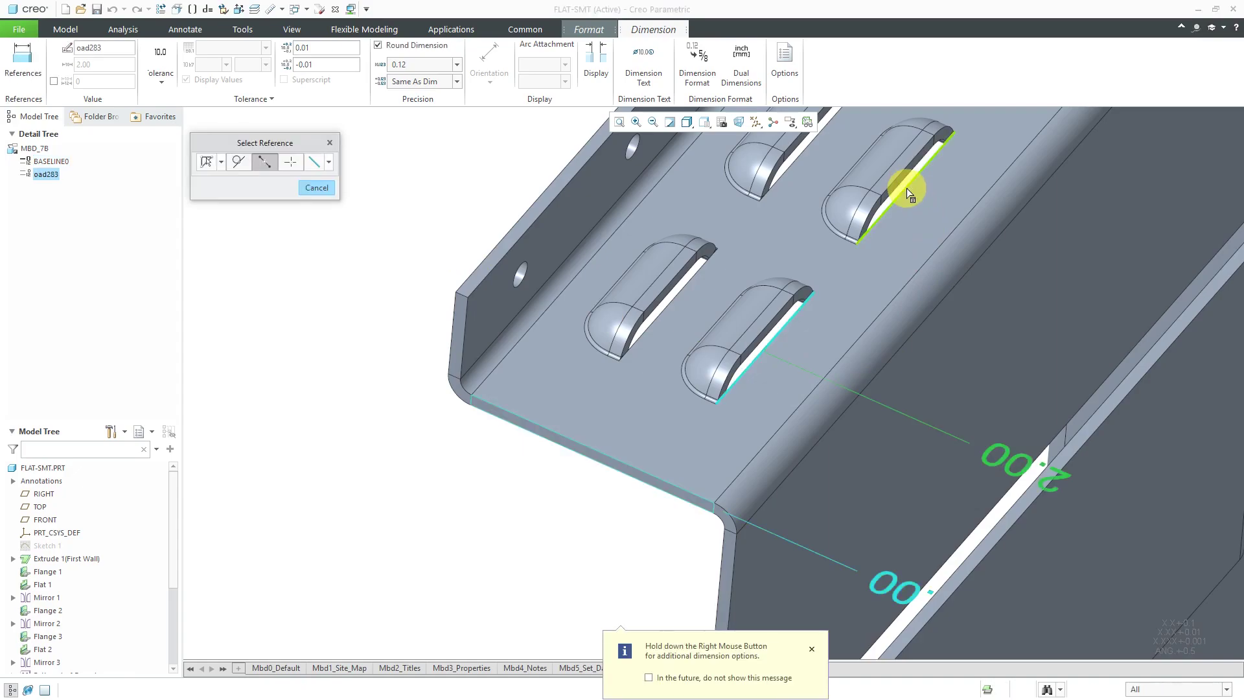
# Add ordinate dimensions 4.50, 7.00 and 9.50 to the remaining slot edges and finish.
pyautogui.click(907, 188)
pyautogui.scroll(-4, 825, 336)
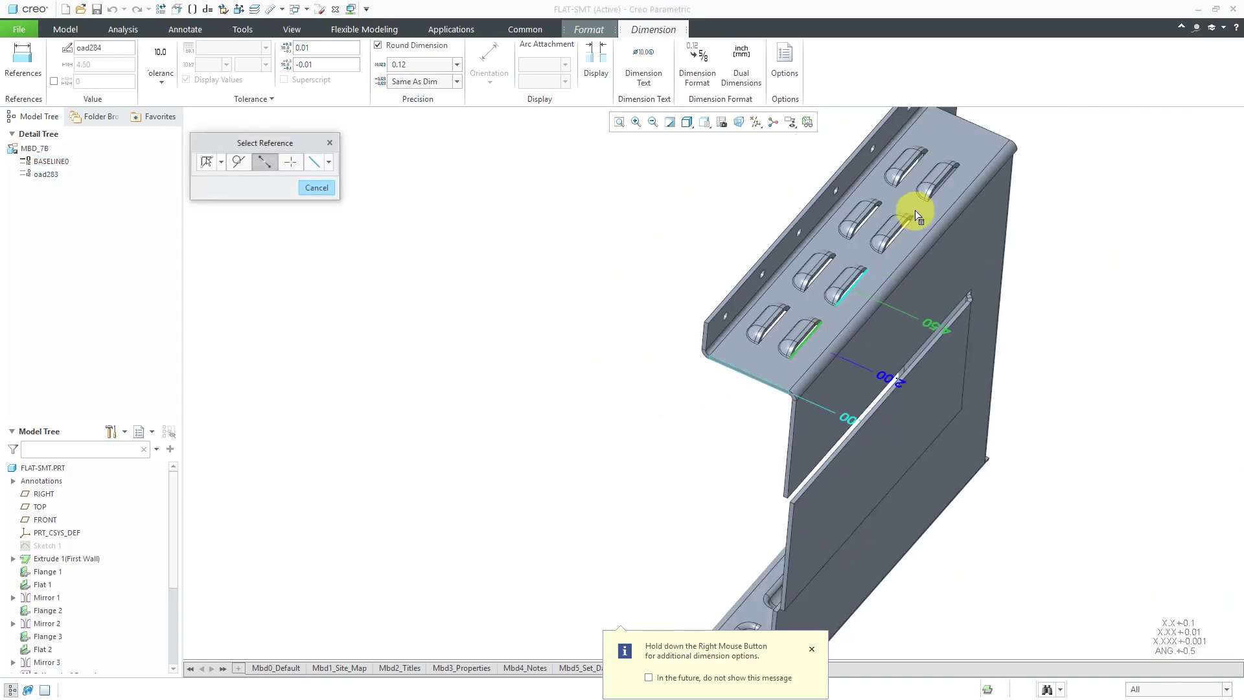
pyautogui.scroll(3, 919, 208)
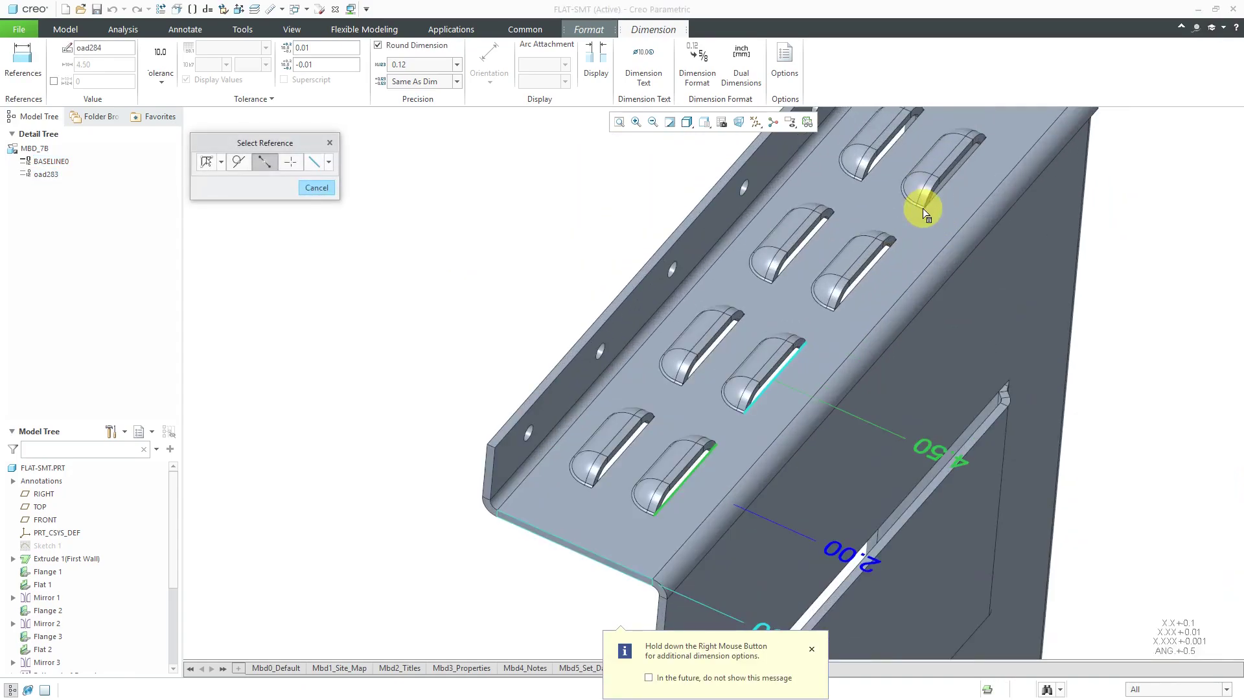
pyautogui.click(870, 275)
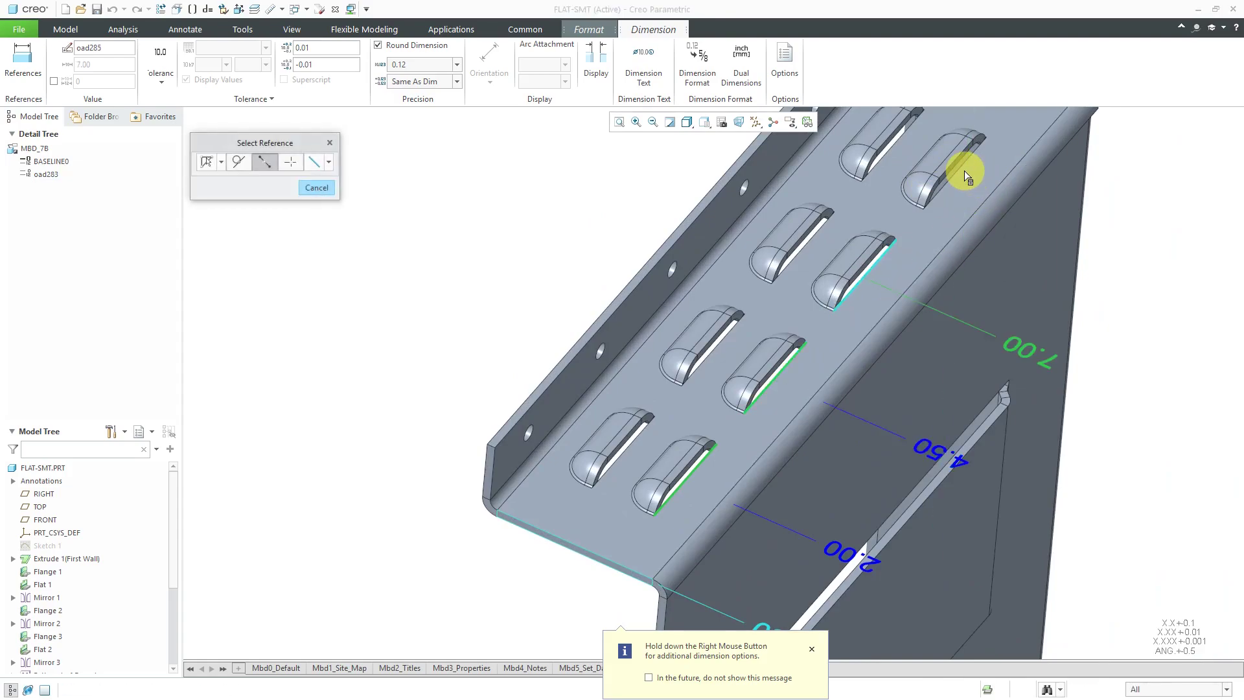
pyautogui.scroll(3, 963, 169)
pyautogui.click(954, 170)
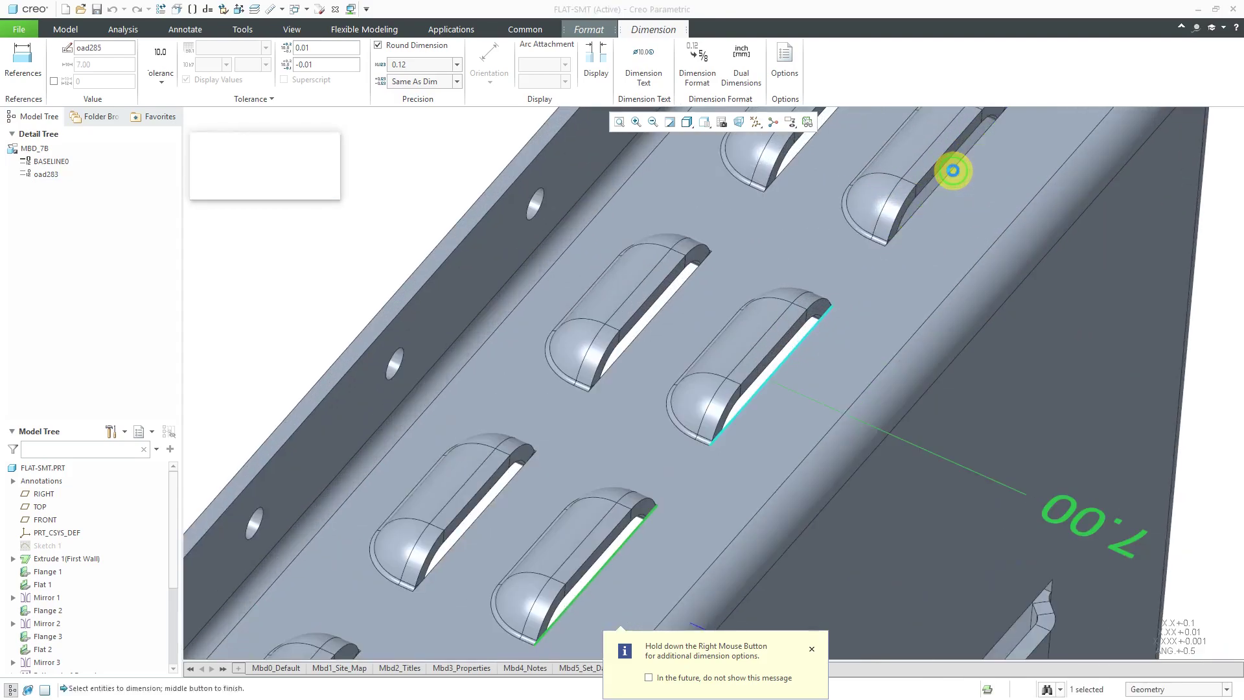
pyautogui.scroll(-3, 932, 310)
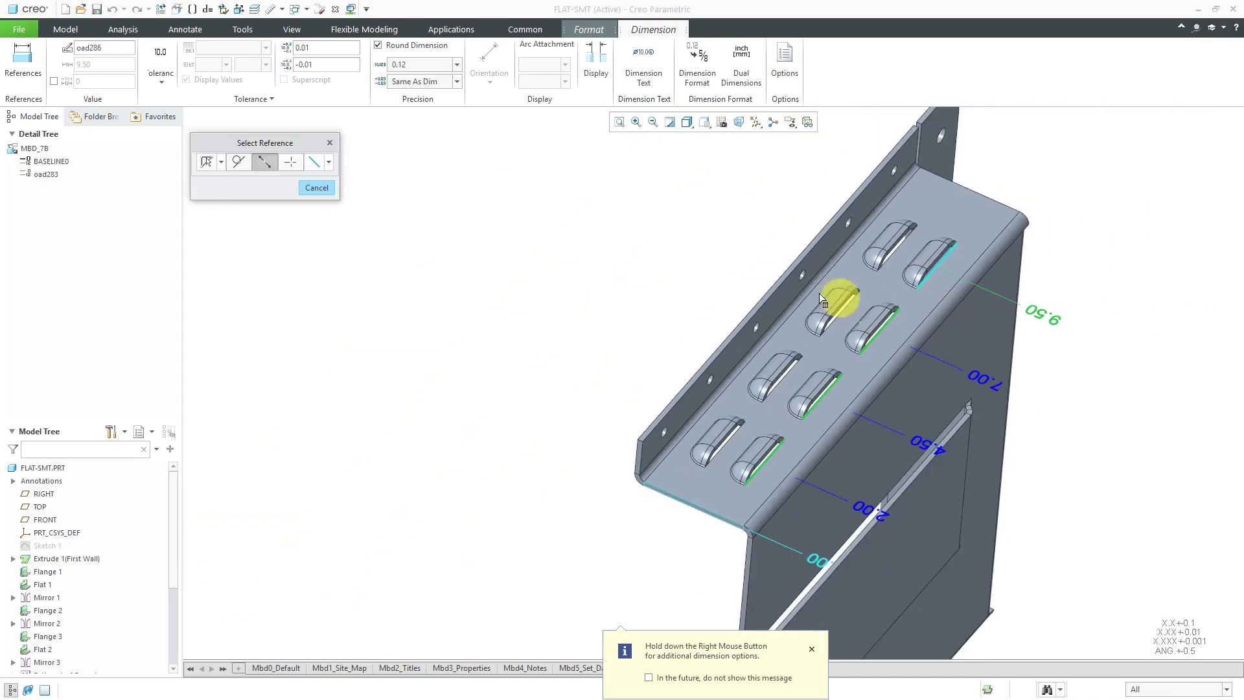
pyautogui.middleClick(635, 327)
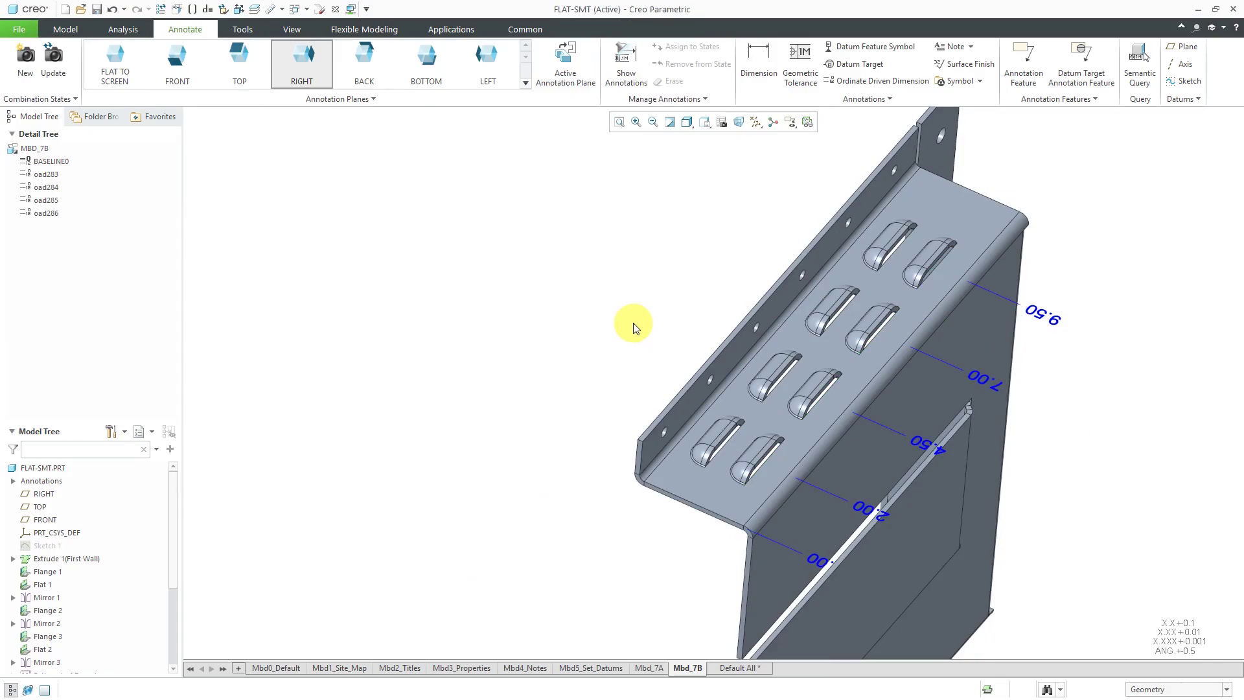
# Set the .00 dimension's annotation plane text rotation to 180 so the values read upright.
pyautogui.moveTo(634, 323)
pyautogui.mouseDown(button='middle')
pyautogui.moveTo(675, 350)
pyautogui.moveTo(661, 356)
pyautogui.moveTo(678, 319)
pyautogui.moveTo(668, 342)
pyautogui.mouseUp(button='middle')
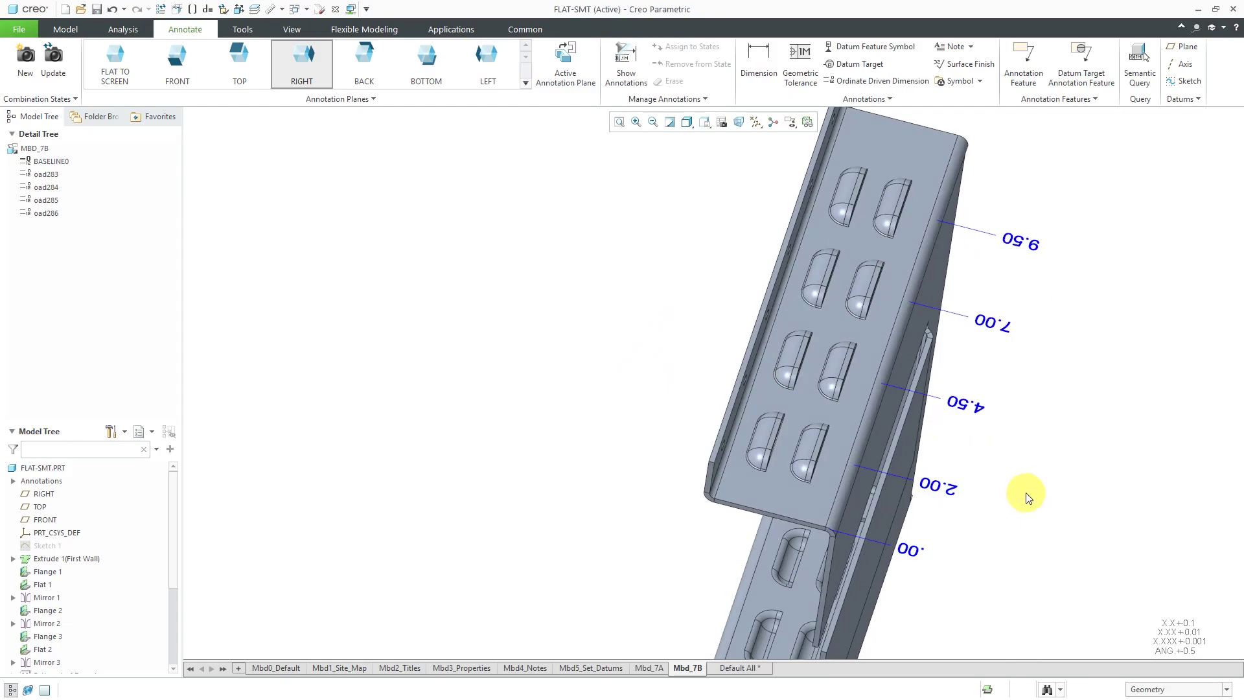
pyautogui.click(917, 554)
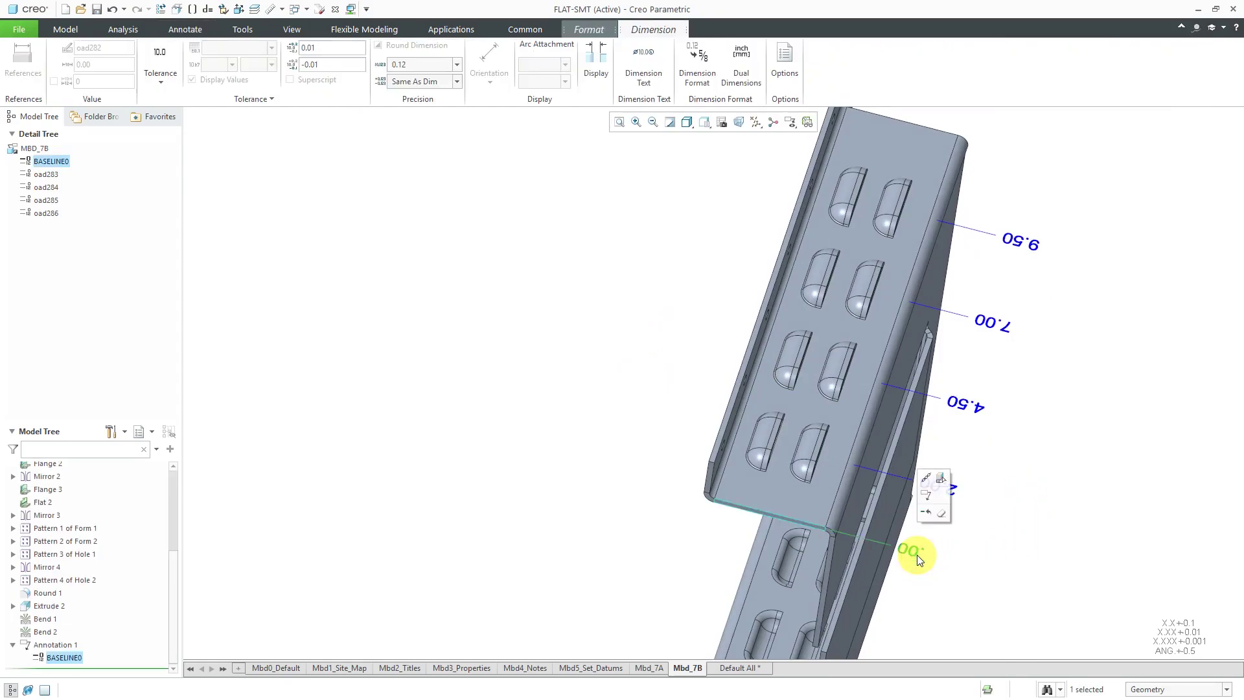
pyautogui.rightClick(916, 555)
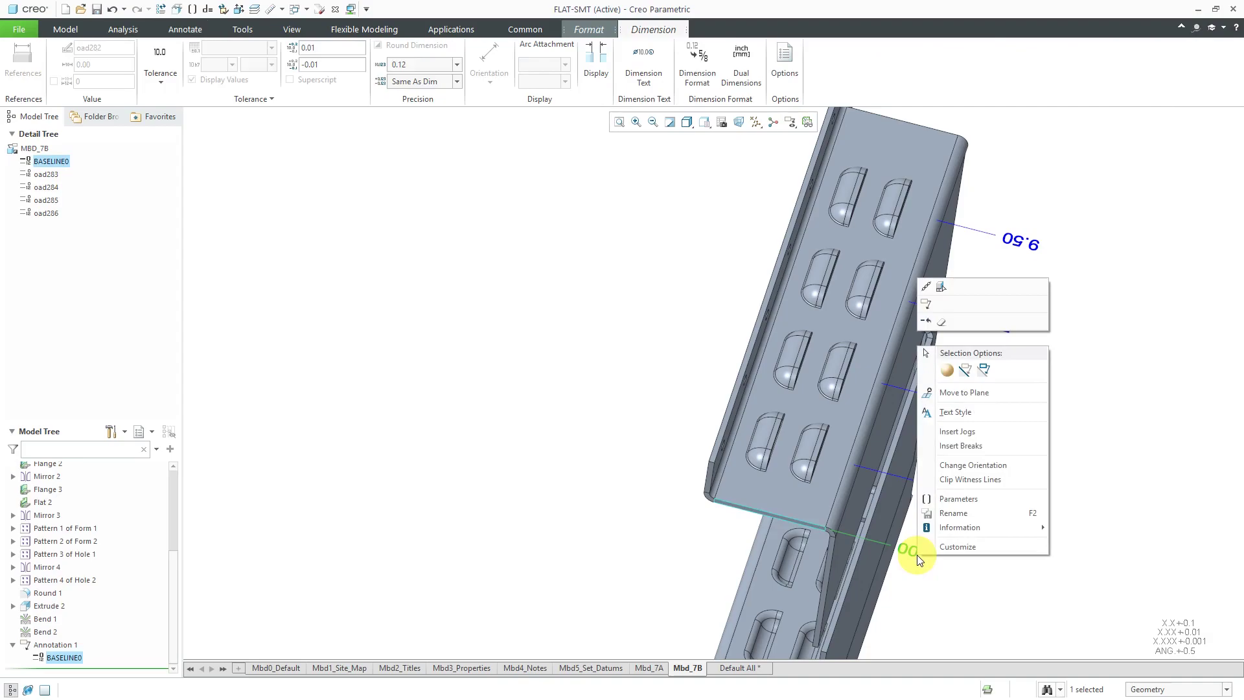
pyautogui.click(988, 464)
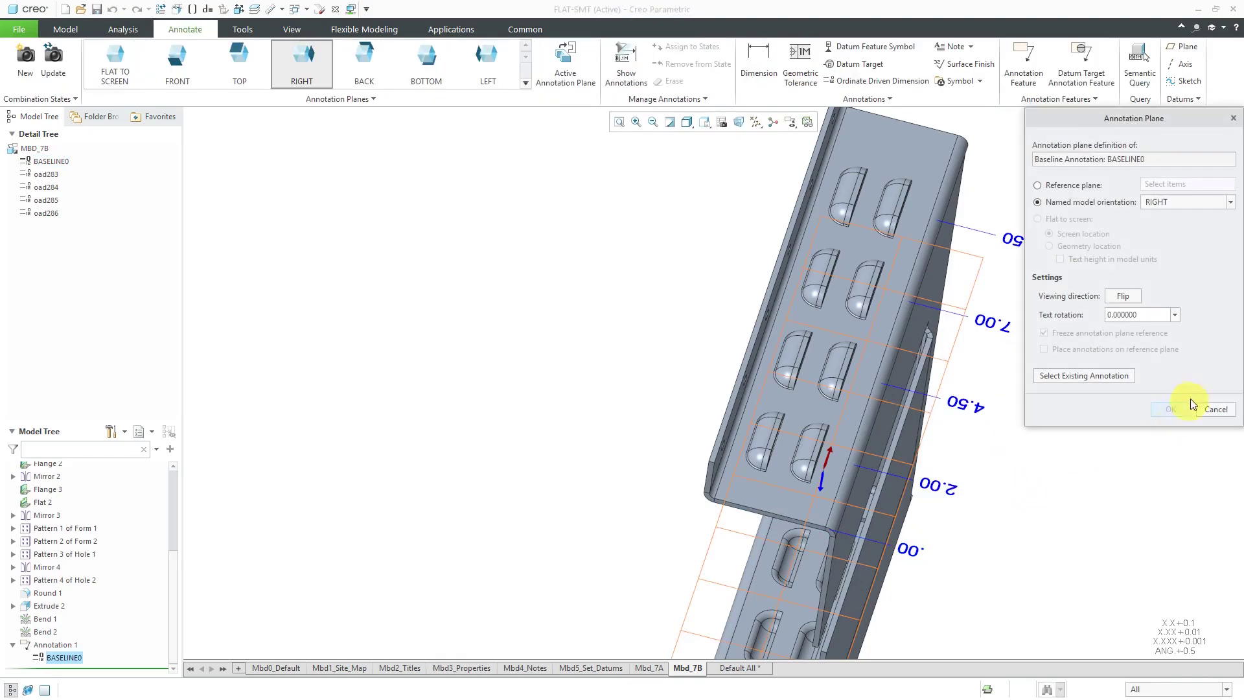
pyautogui.click(1176, 314)
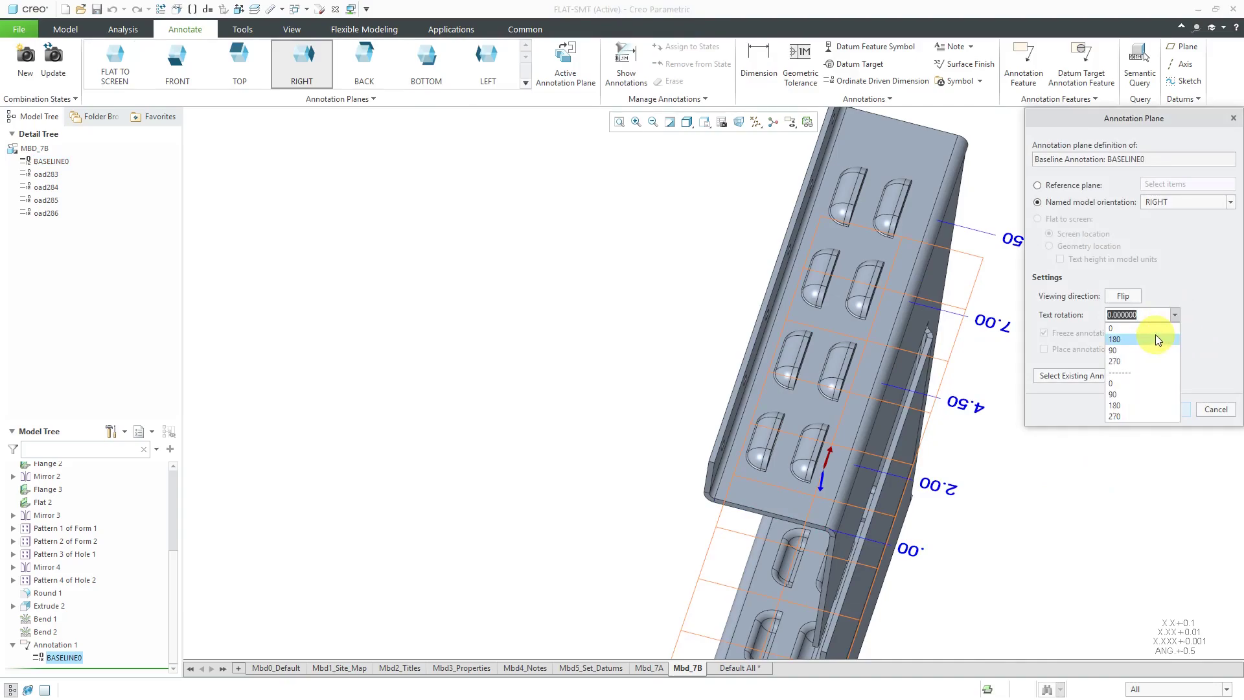
pyautogui.click(1156, 337)
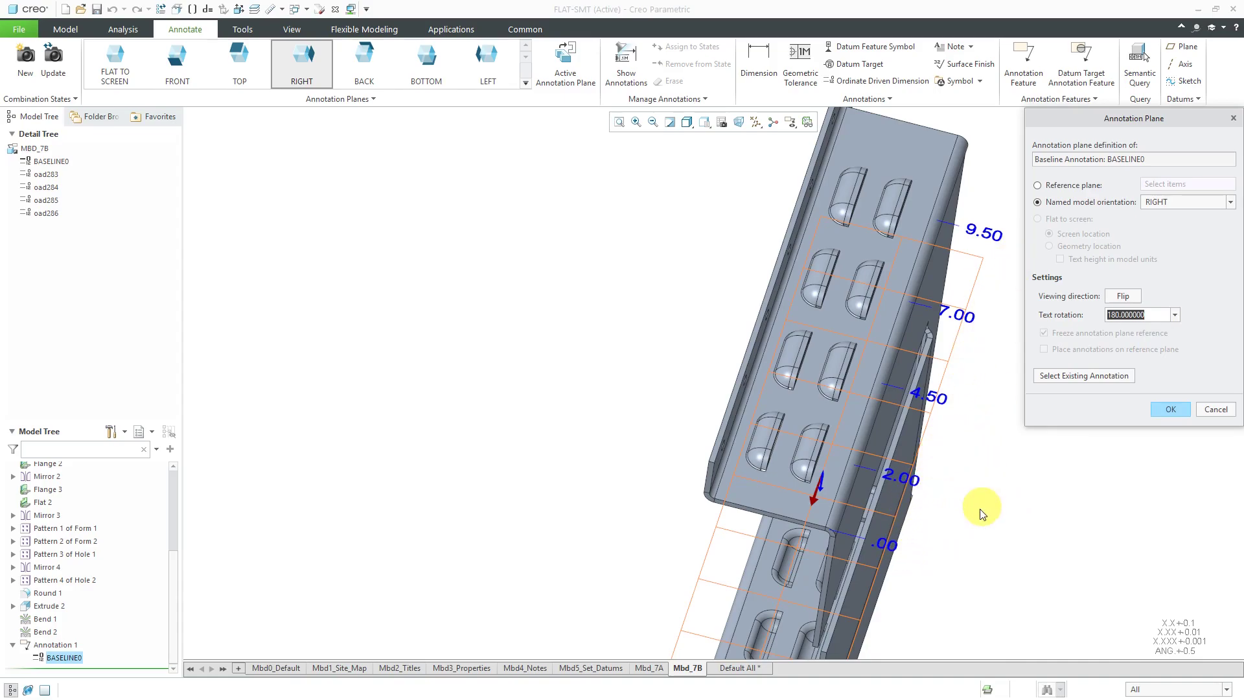
pyautogui.click(1173, 412)
pyautogui.scroll(3, 935, 563)
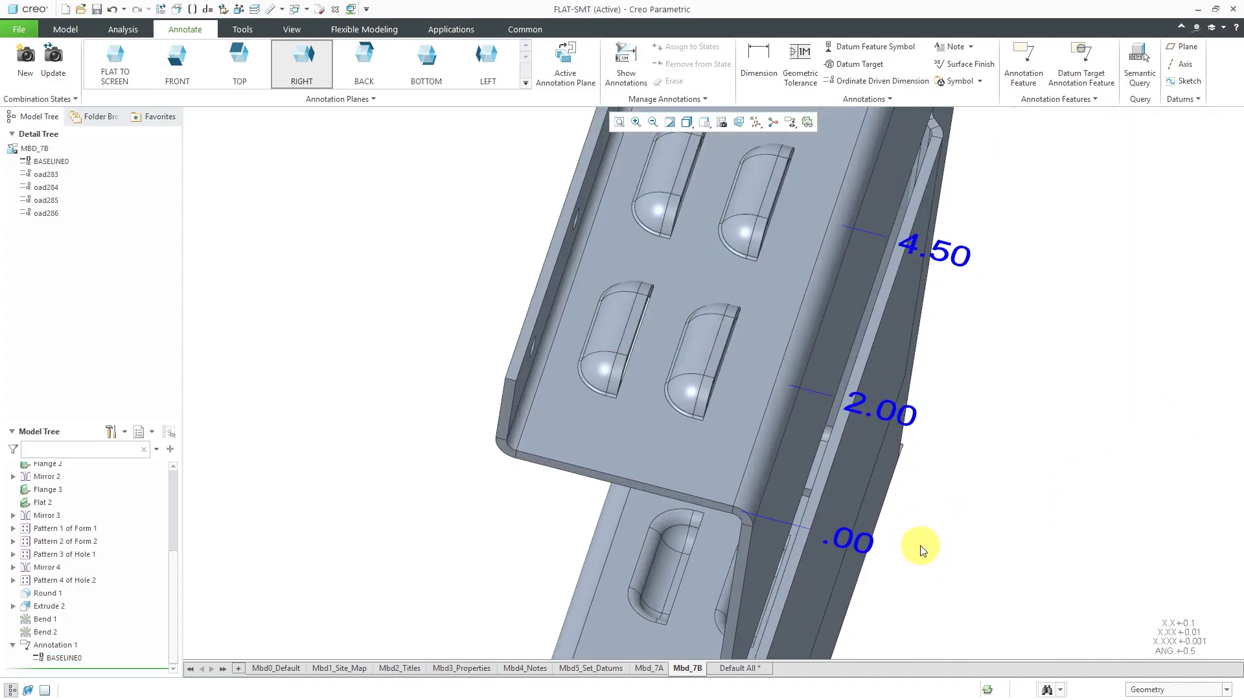
# Move the .00 ordinate set onto the part's flat face plane, then preview the RIGHT annotation plane.
pyautogui.click(877, 548)
pyautogui.rightClick(1007, 398)
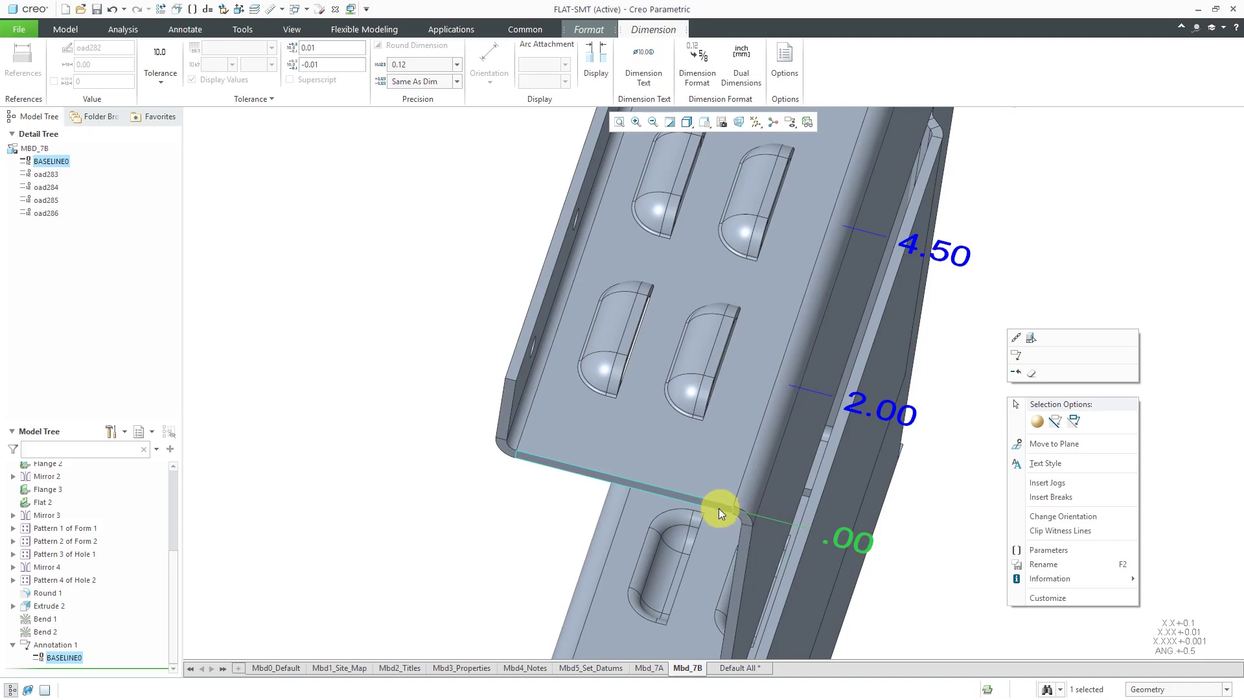
pyautogui.click(1079, 445)
pyautogui.click(709, 462)
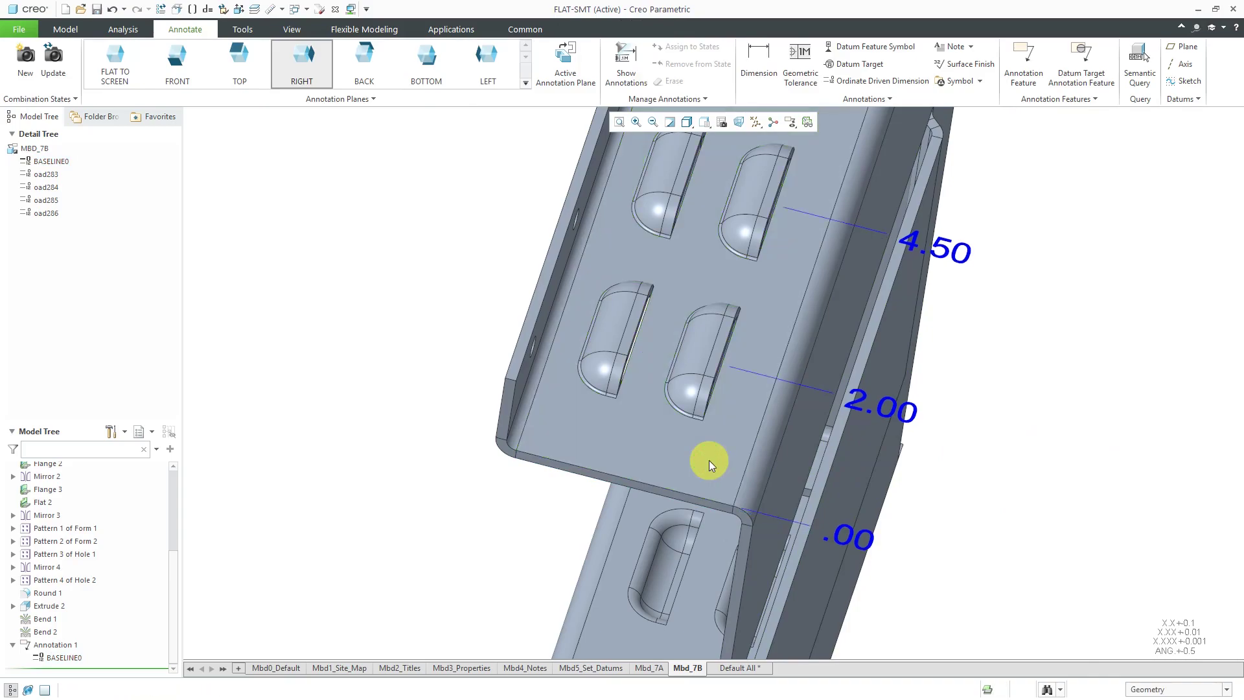
pyautogui.scroll(4, 778, 522)
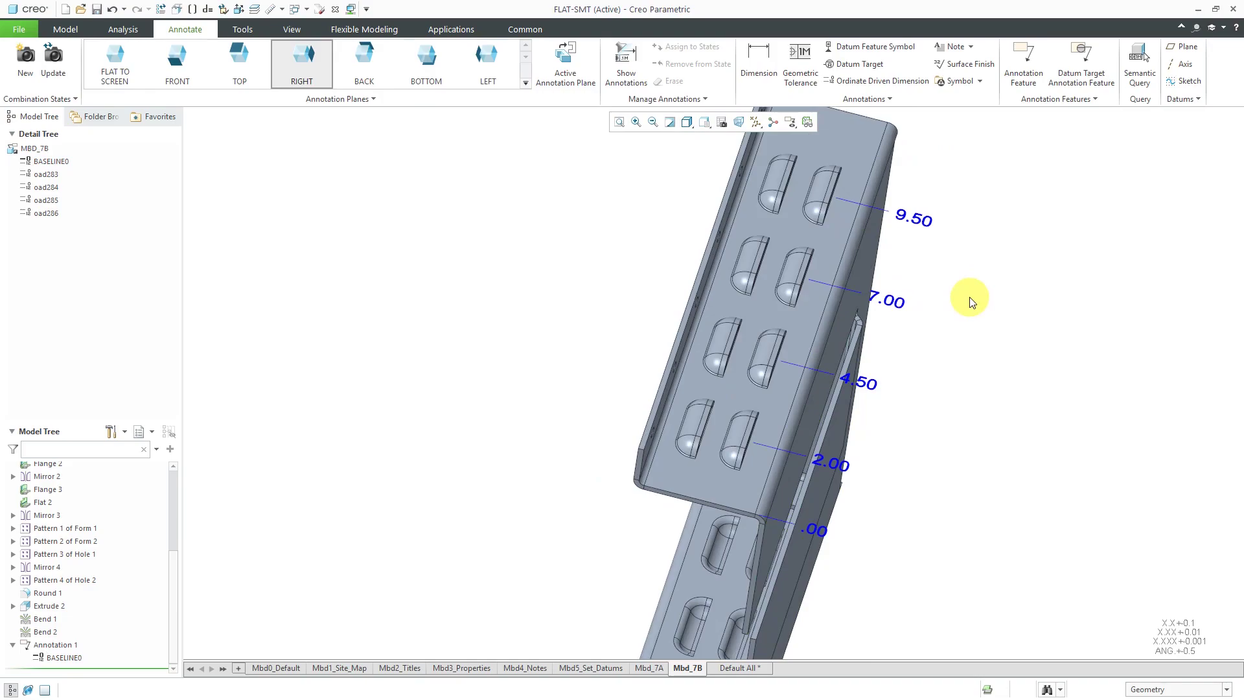
pyautogui.moveTo(946, 320)
pyautogui.mouseDown(button='middle')
pyautogui.moveTo(875, 264)
pyautogui.moveTo(865, 345)
pyautogui.moveTo(903, 397)
pyautogui.mouseUp(button='middle')
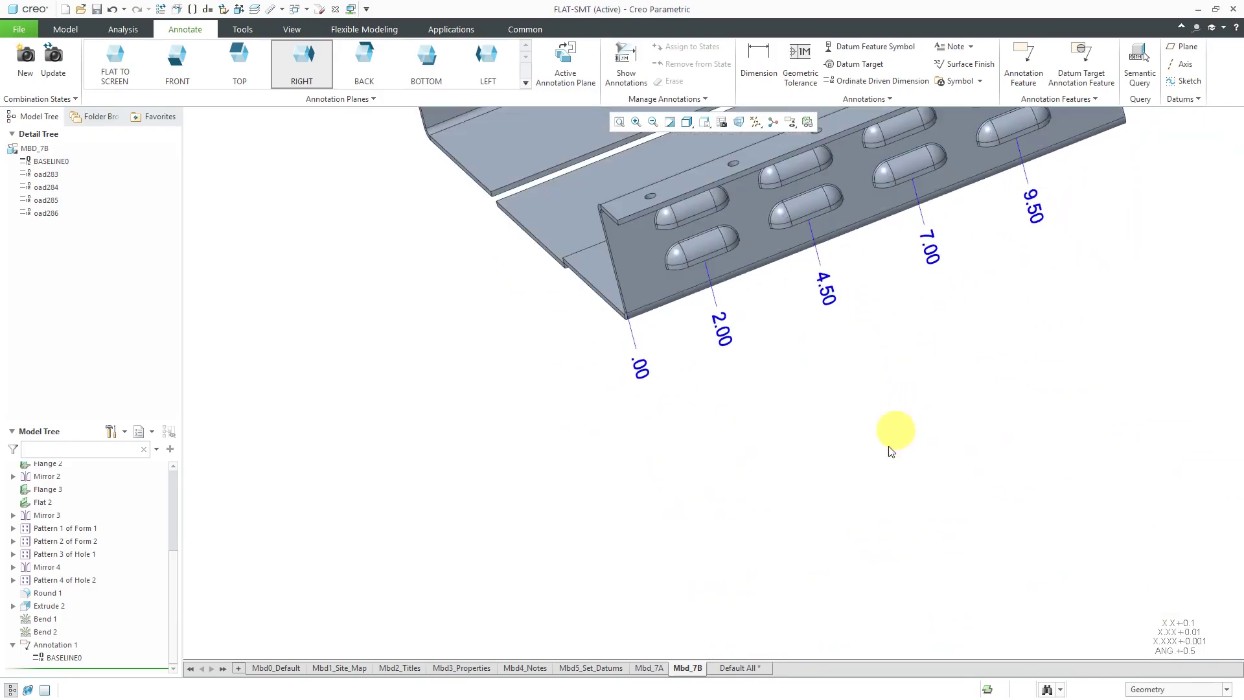
pyautogui.scroll(5, 894, 431)
pyautogui.scroll(-3, 919, 338)
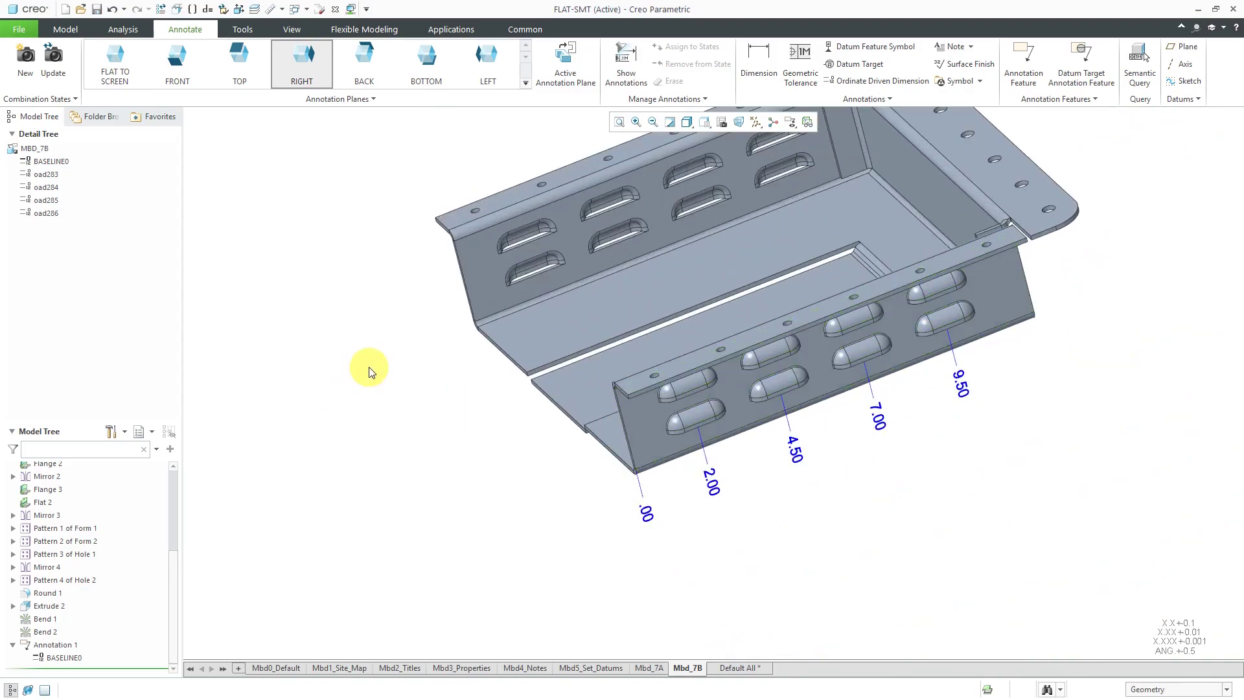
pyautogui.click(302, 66)
pyautogui.click(635, 505)
# Start an ordinate dimension and place a new .00 baseline on surface F6.
pyautogui.click(889, 83)
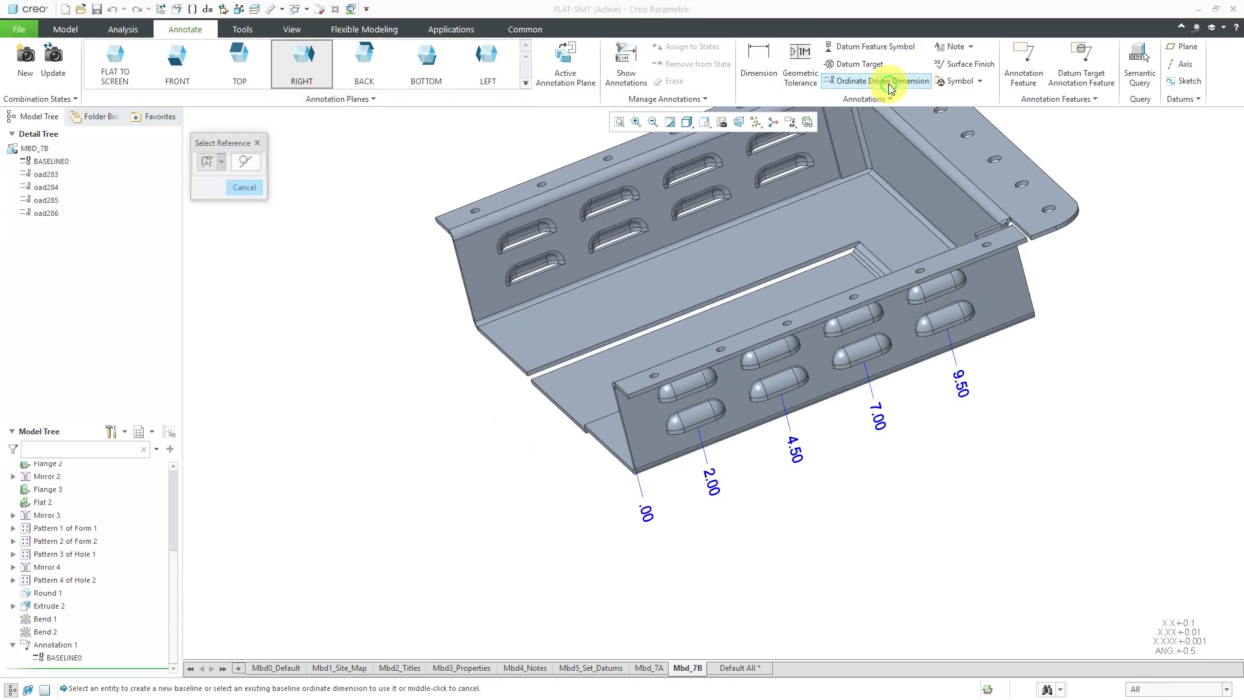
pyautogui.moveTo(703, 519); pyautogui.dragTo(677, 445, button='middle')
pyautogui.click(245, 162)
pyautogui.click(222, 162)
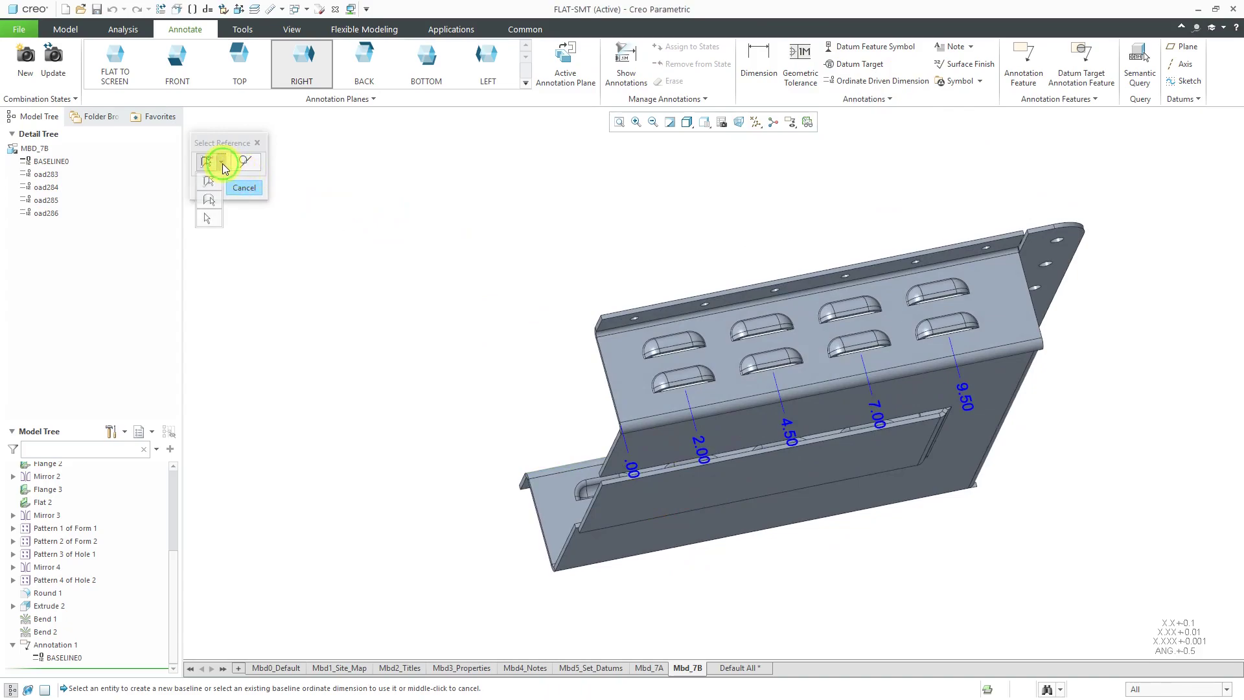
pyautogui.click(210, 202)
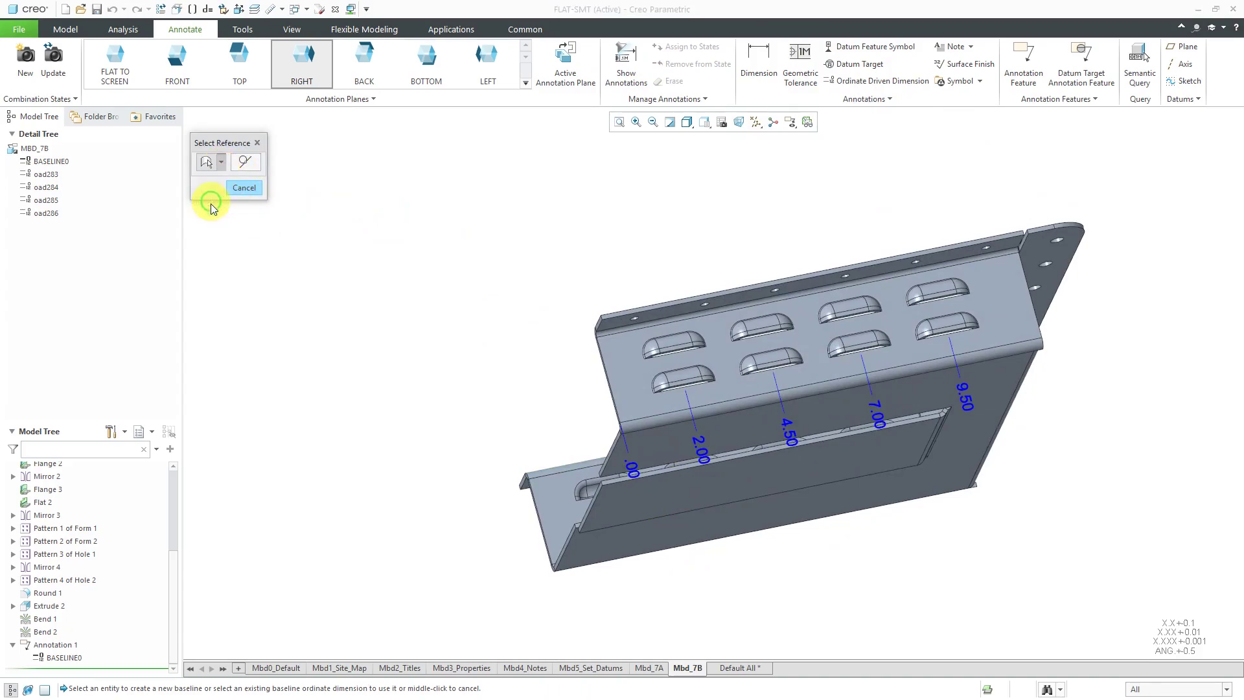
pyautogui.click(643, 440)
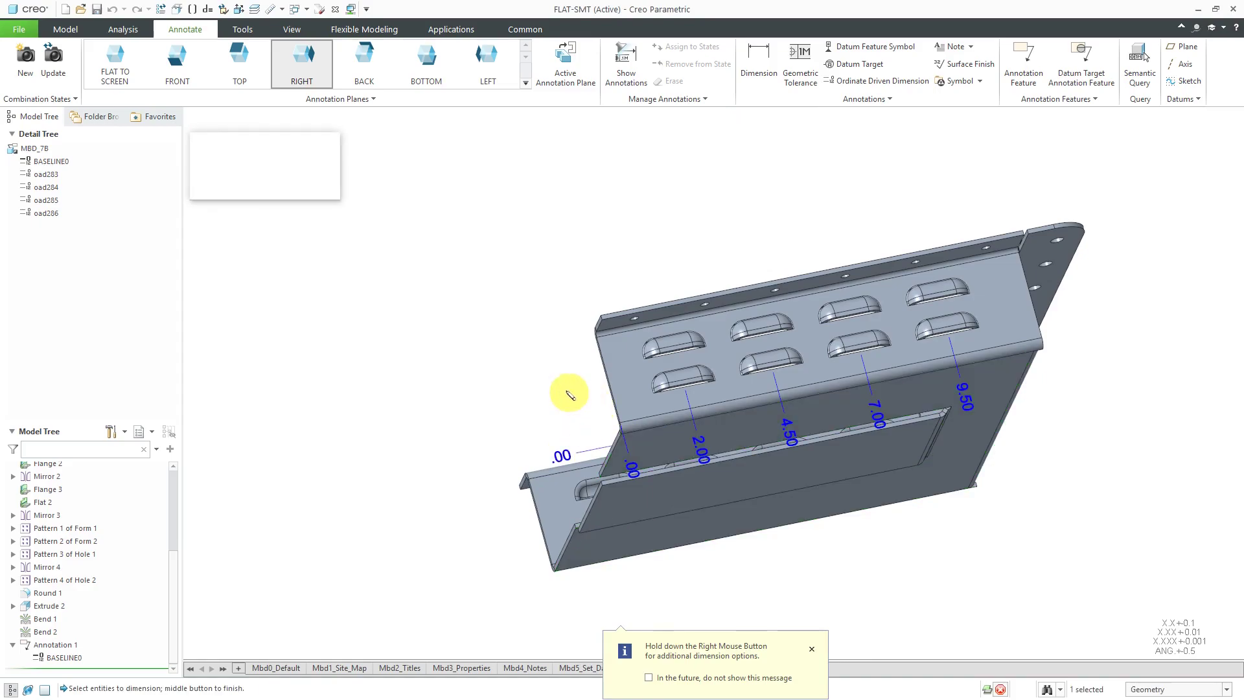
pyautogui.middleClick(597, 407)
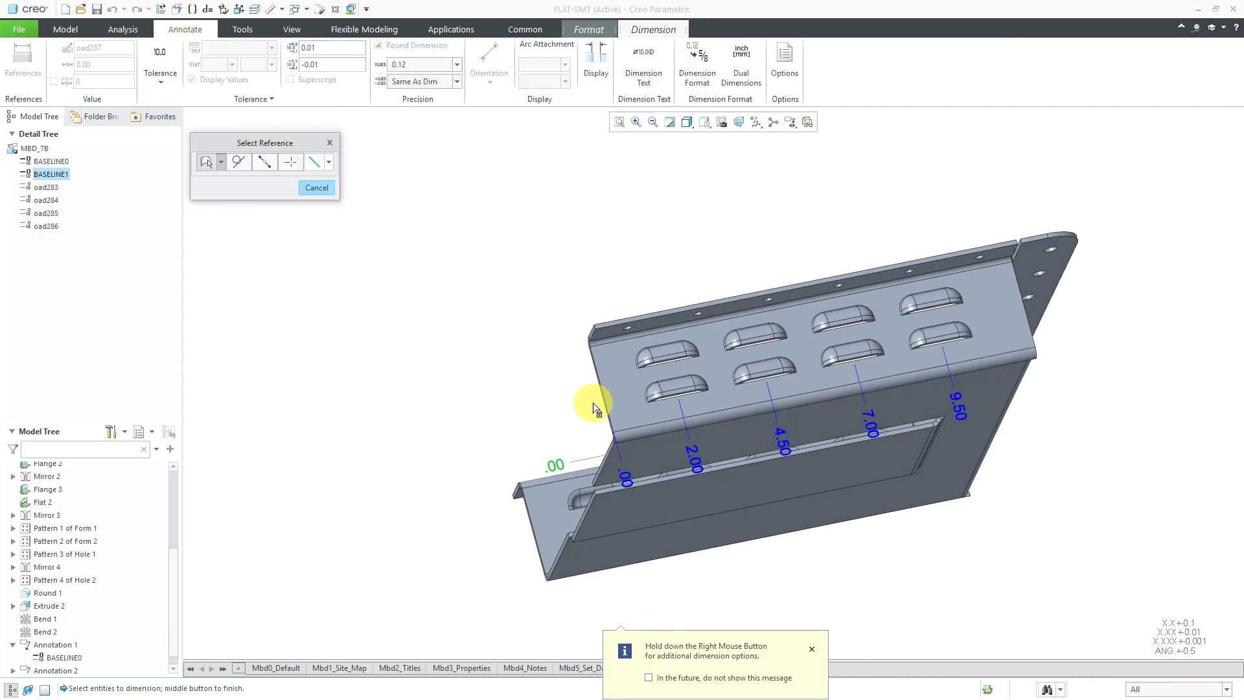
# Dimension the lower and upper slot edges at .88 and 1.88, then finish.
pyautogui.click(222, 163)
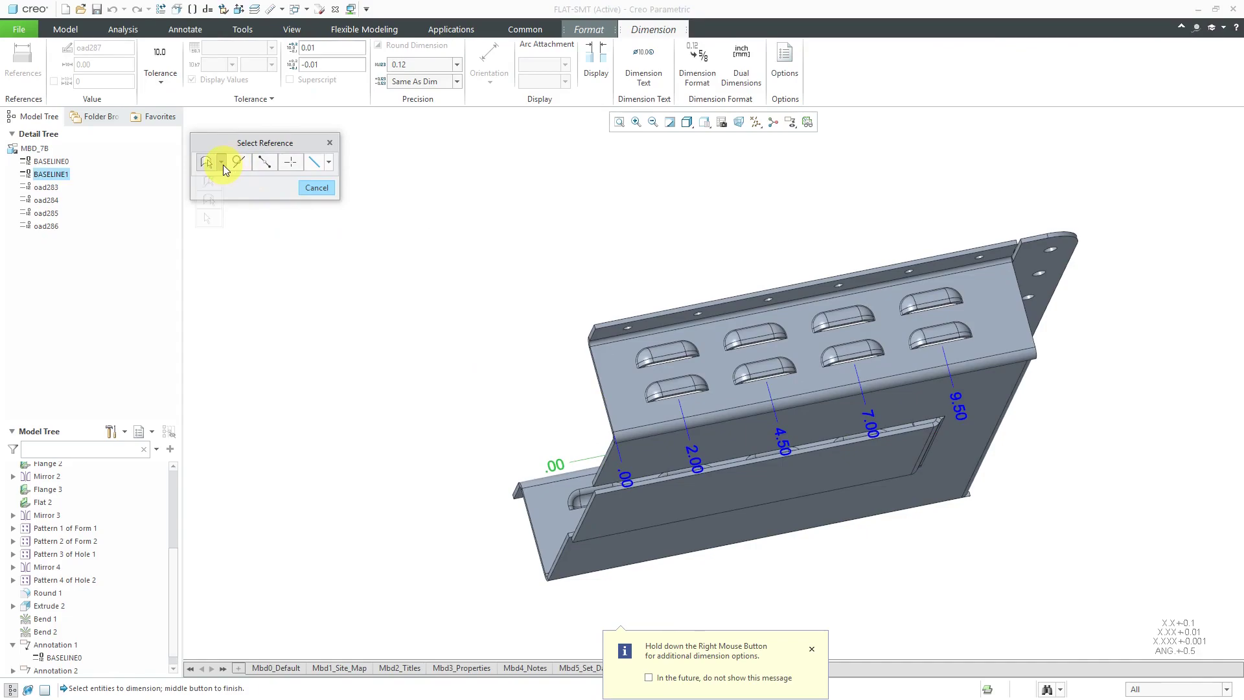
pyautogui.click(209, 182)
pyautogui.scroll(-3, 628, 484)
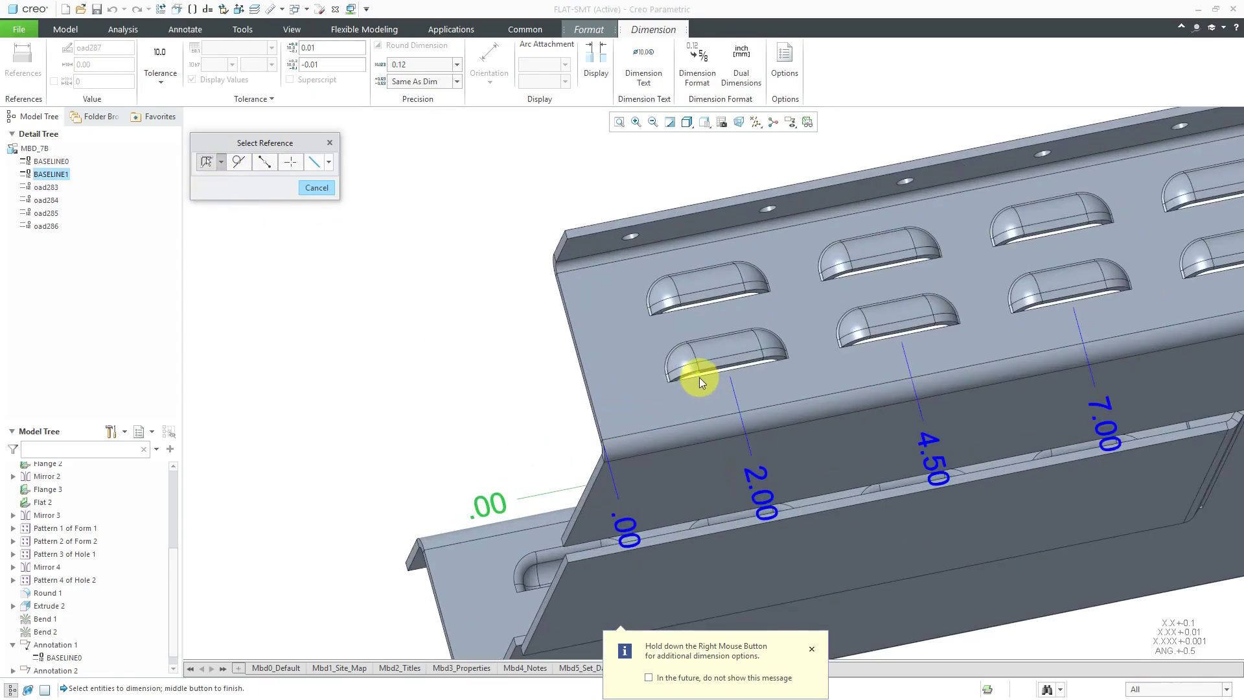
pyautogui.scroll(-3, 699, 377)
pyautogui.click(676, 377)
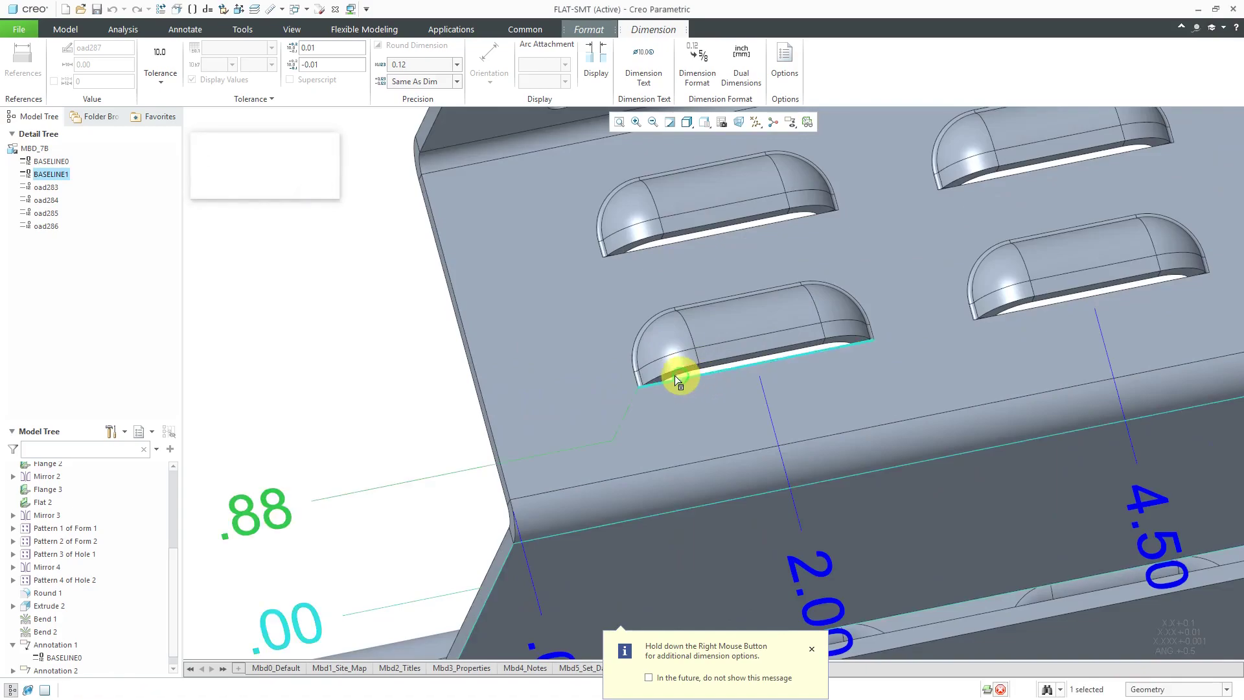
pyautogui.click(678, 243)
pyautogui.scroll(2, 678, 290)
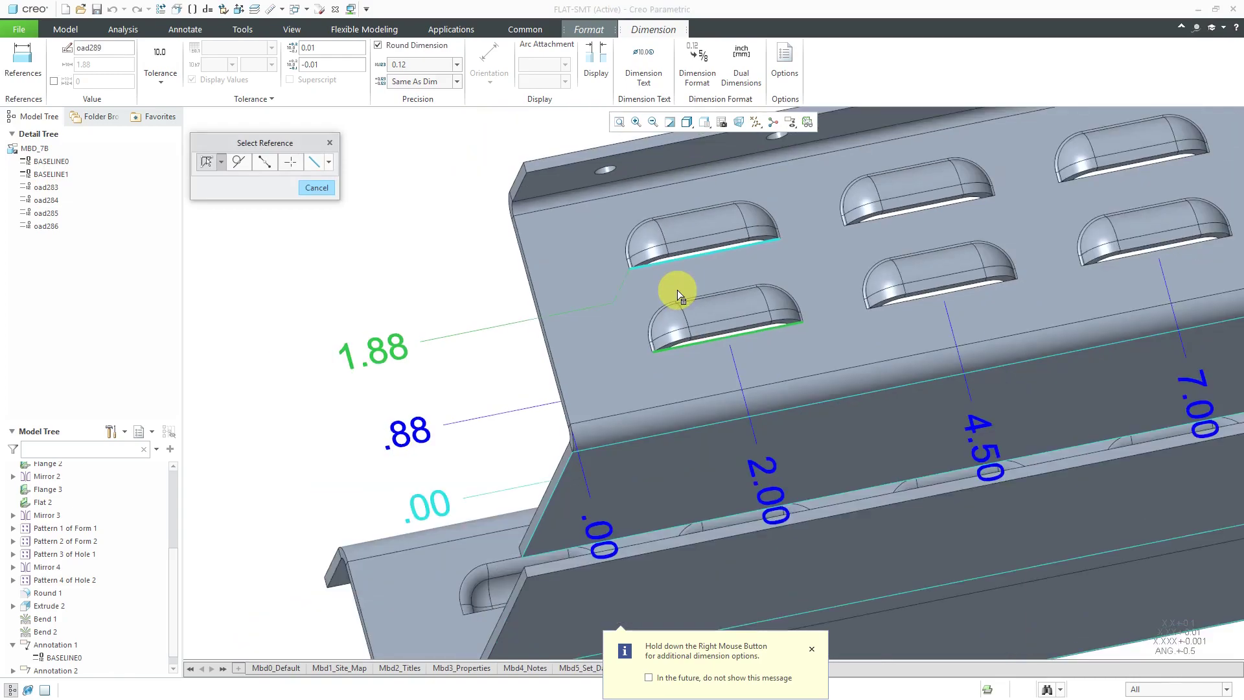
pyautogui.middleClick(428, 248)
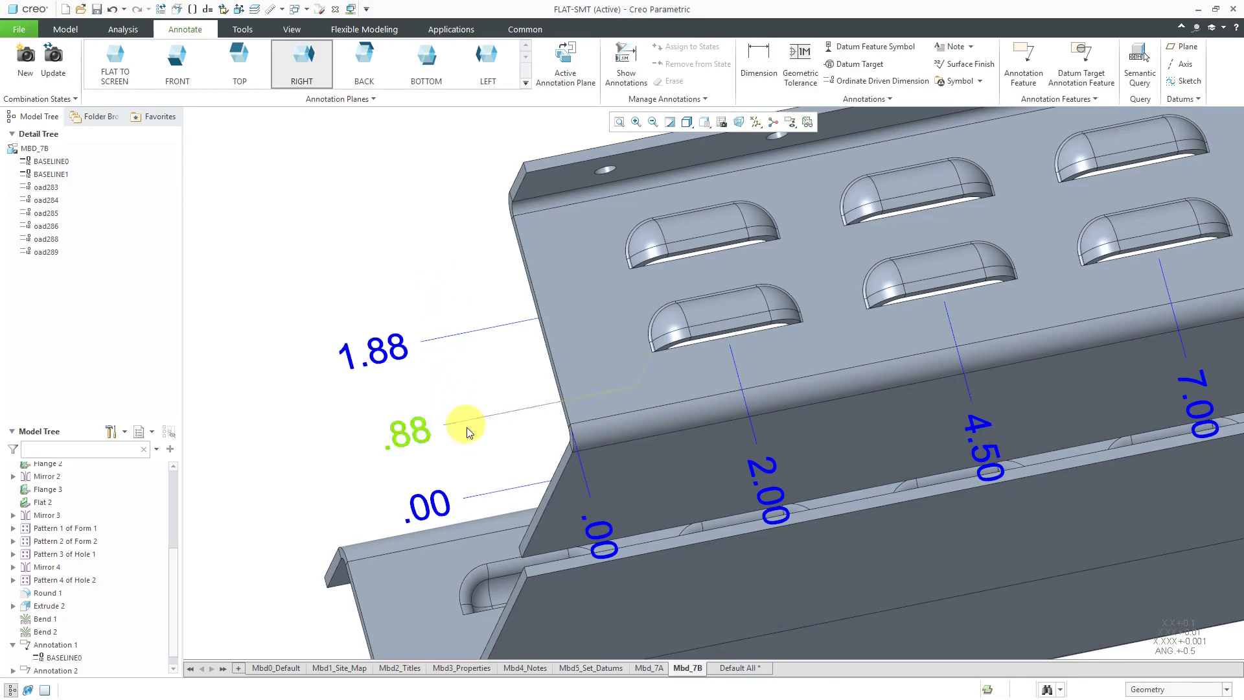
pyautogui.click(438, 503)
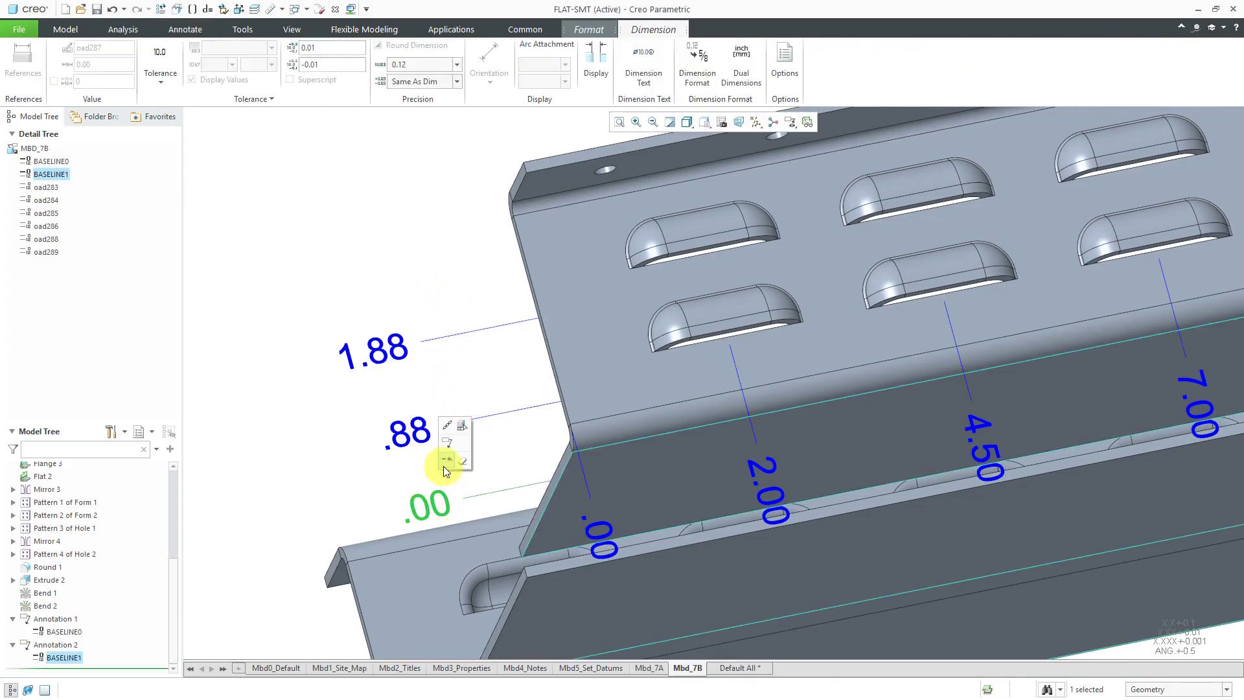
pyautogui.keyDown('ctrl'); pyautogui.click(422, 437); pyautogui.keyUp('ctrl')
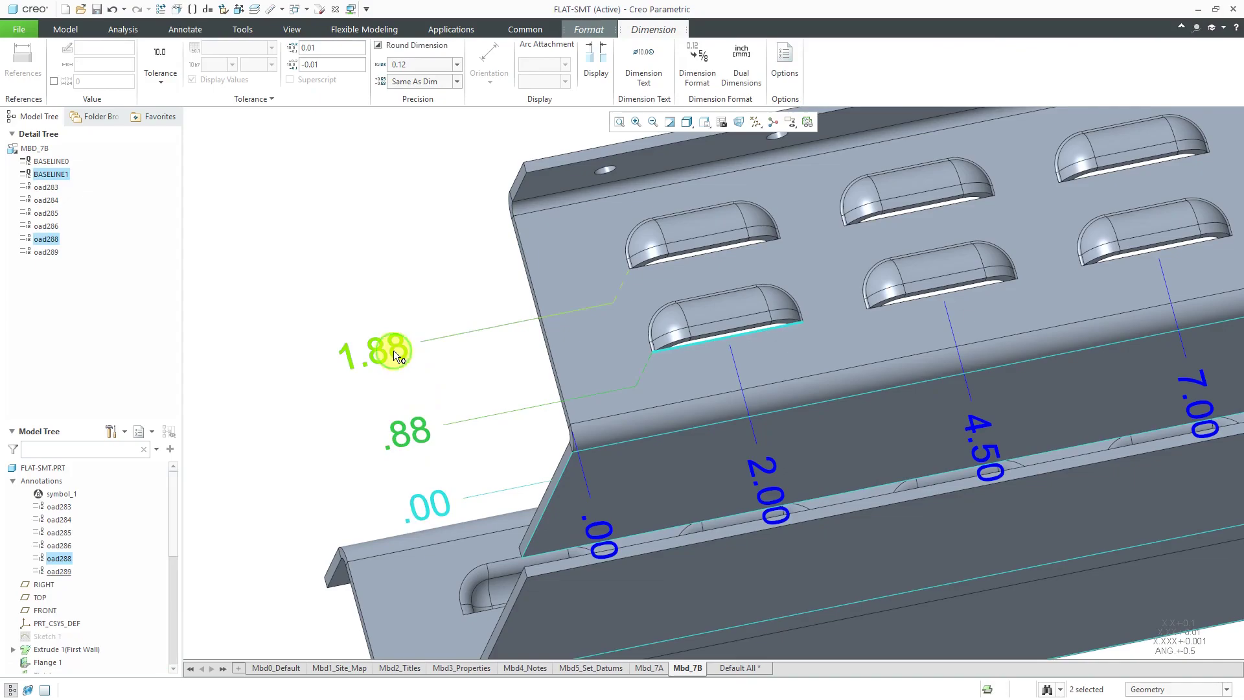
pyautogui.keyDown('ctrl'); pyautogui.click(394, 350); pyautogui.keyUp('ctrl')
pyautogui.click(456, 65)
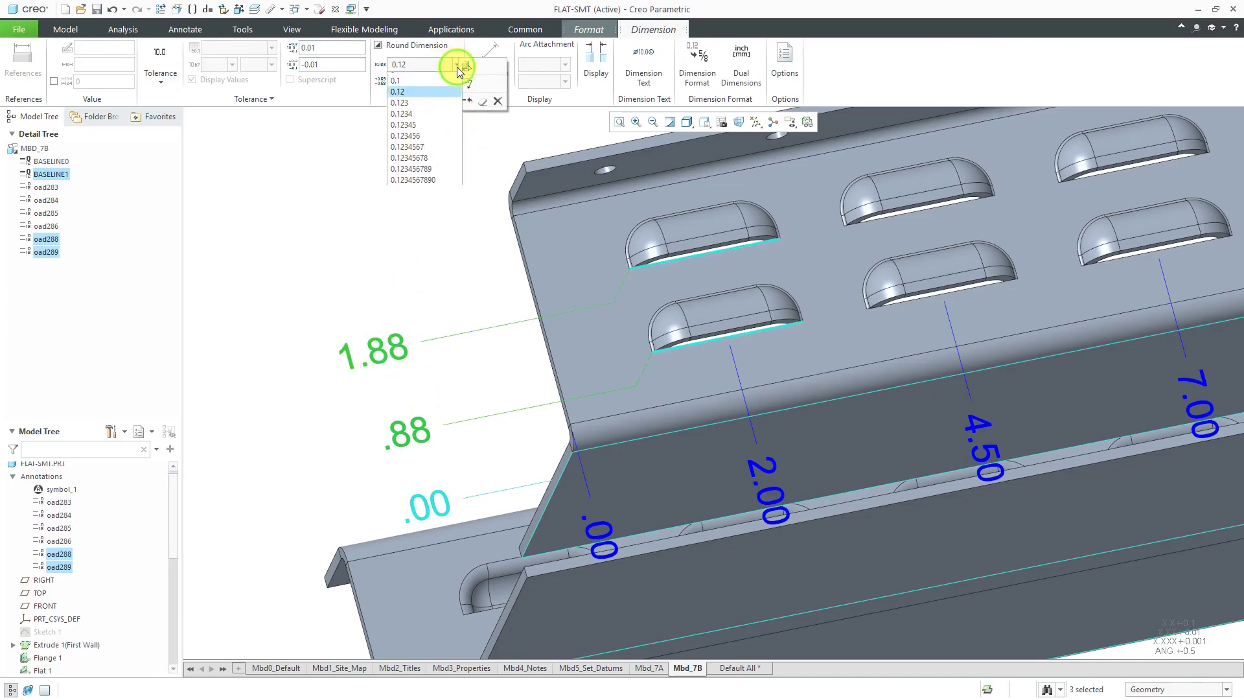
pyautogui.click(442, 111)
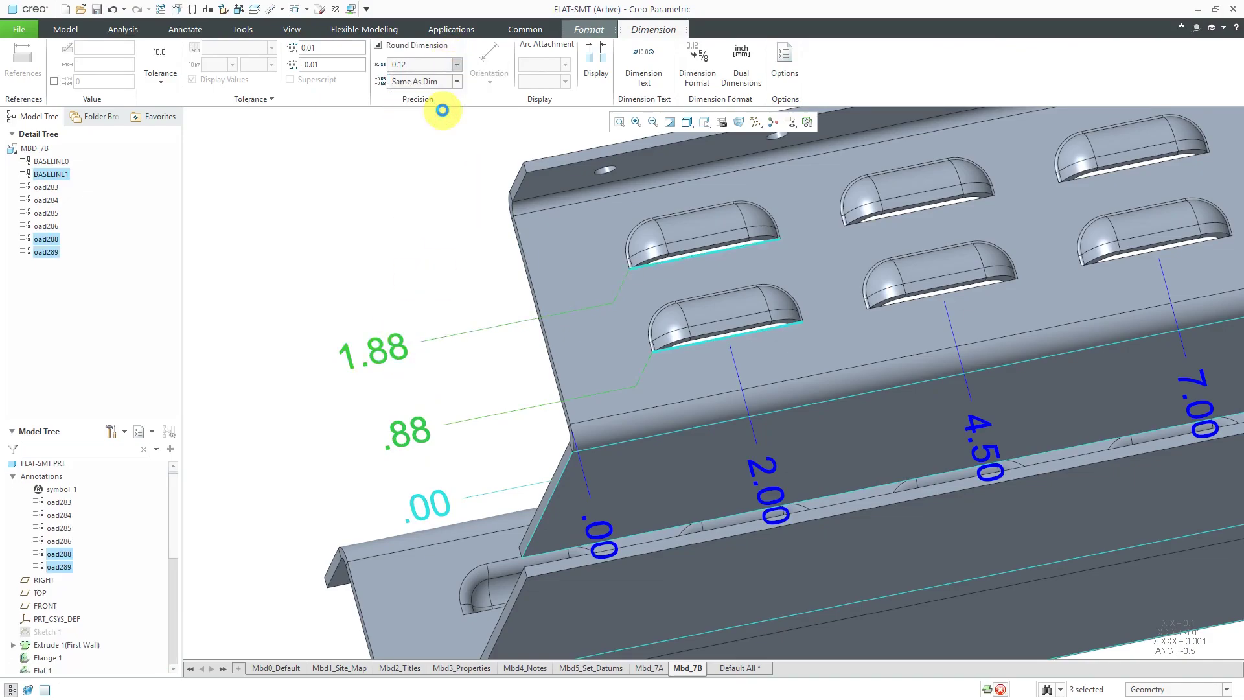
pyautogui.click(457, 64)
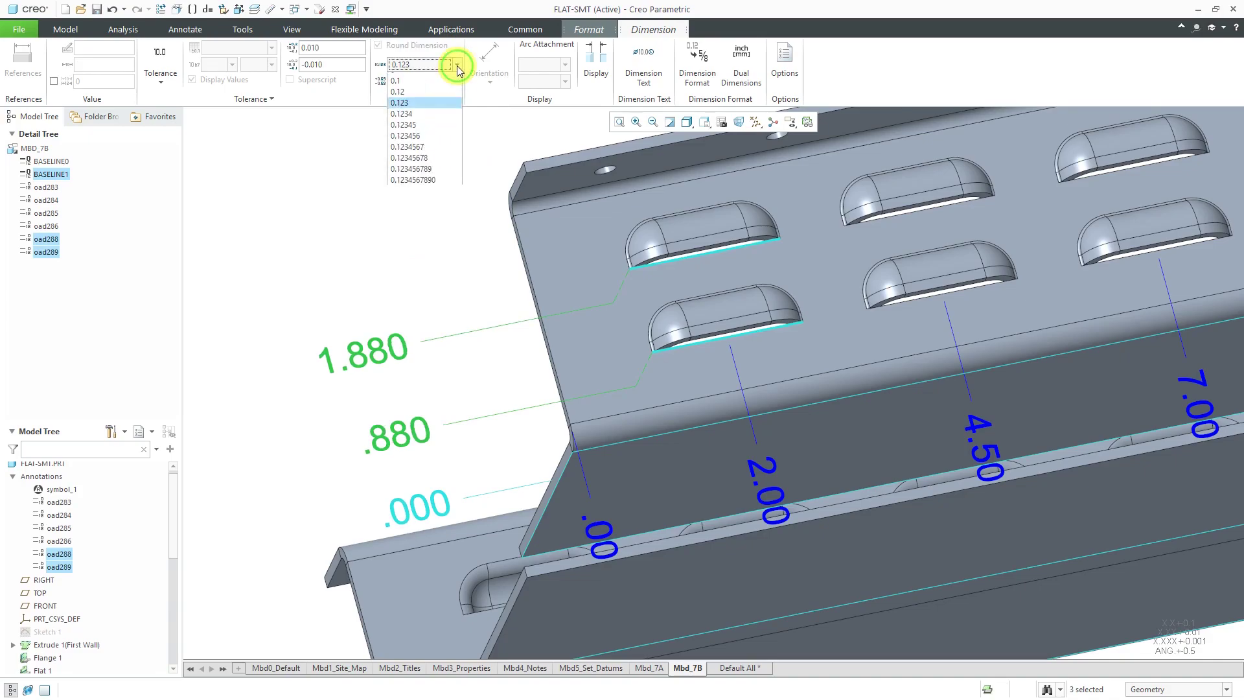
pyautogui.click(444, 101)
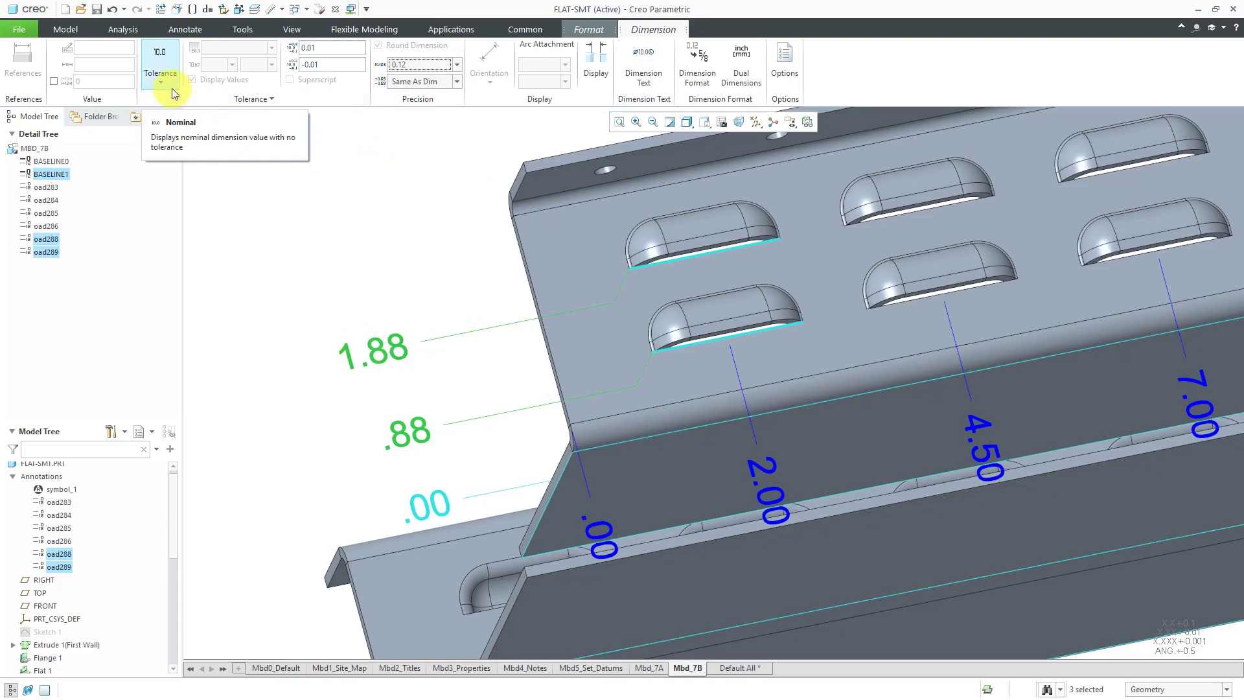
pyautogui.click(301, 187)
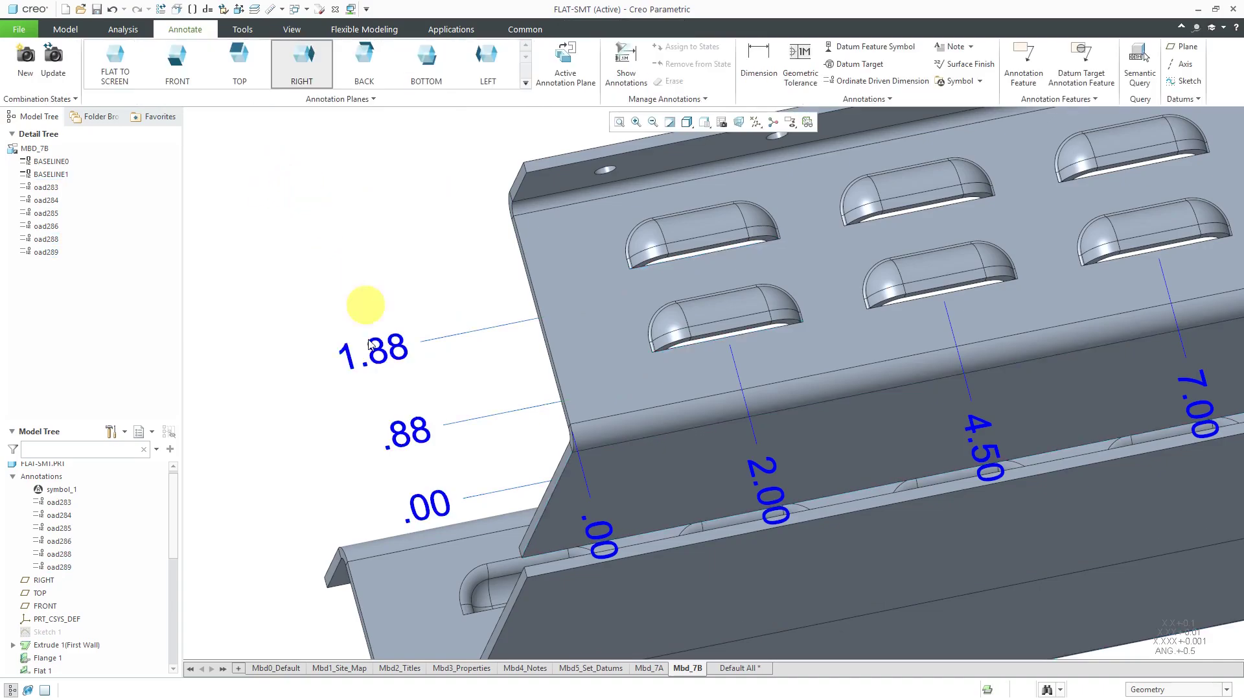
# Move the .00, .88 and 1.88 ordinate set onto the slotted flange face's plane.
pyautogui.click(446, 503)
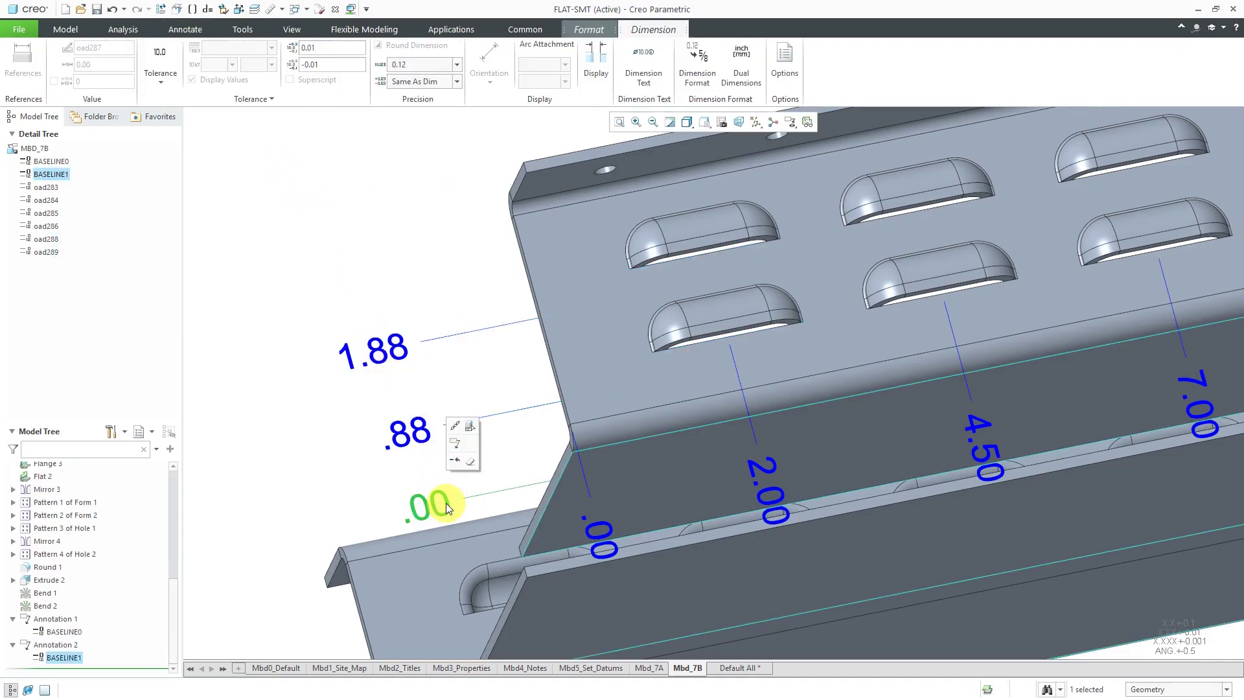
pyautogui.rightClick(278, 312)
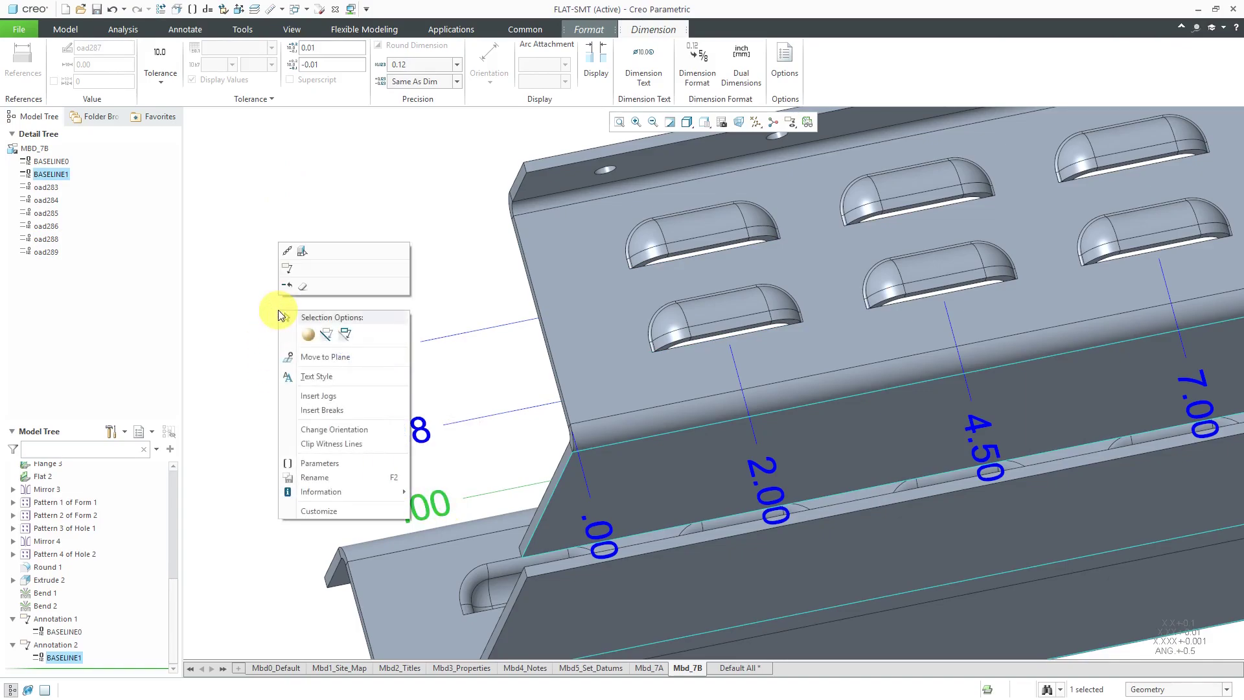
pyautogui.click(317, 358)
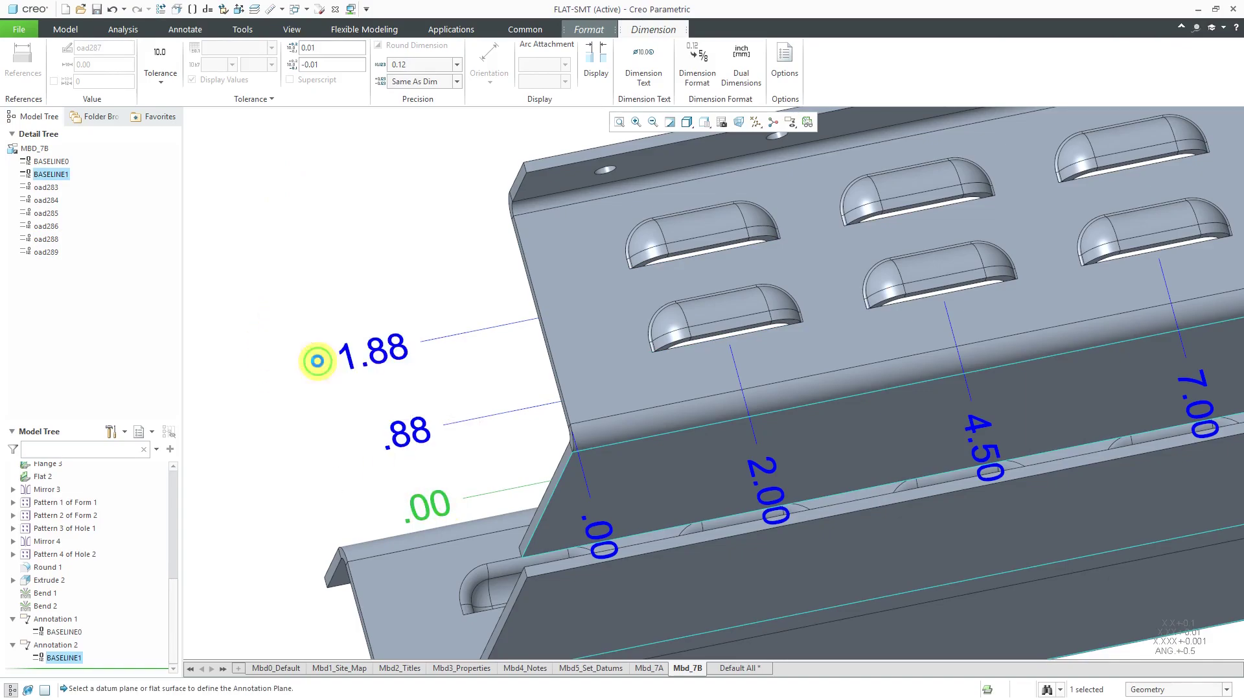
pyautogui.click(618, 376)
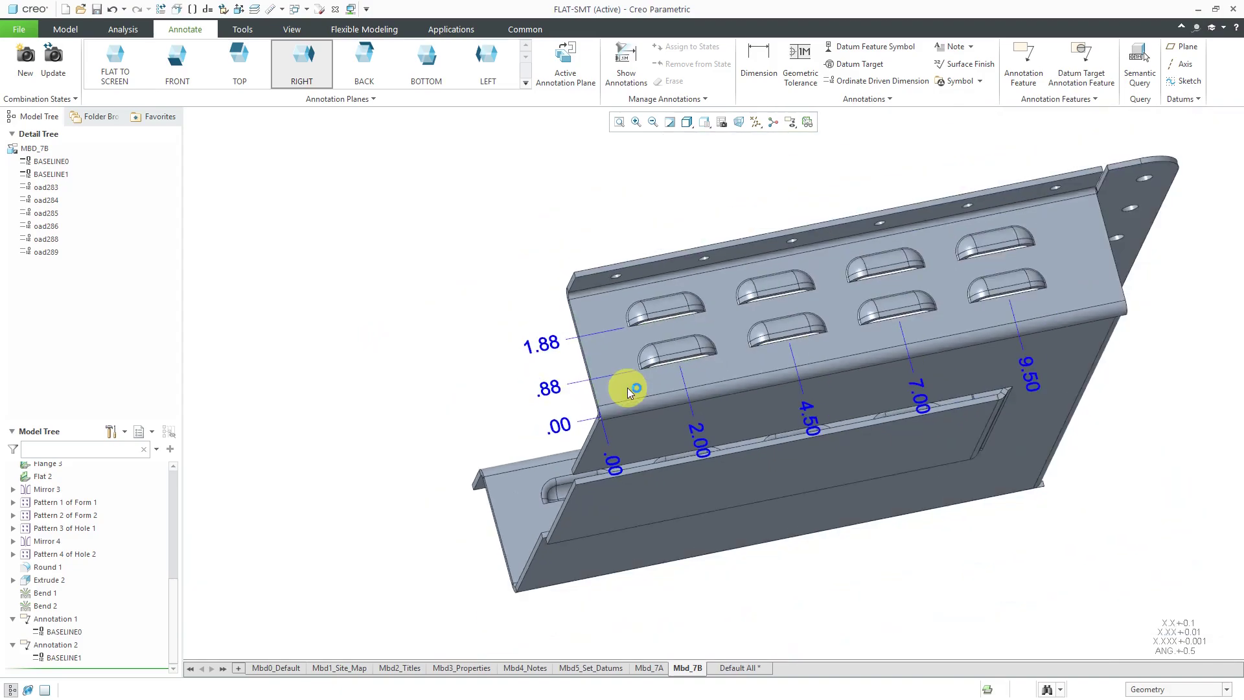
pyautogui.scroll(-3, 627, 387)
pyautogui.click(1167, 646)
pyautogui.moveTo(903, 562); pyautogui.dragTo(752, 464, button='middle')
pyautogui.scroll(-3, 790, 457)
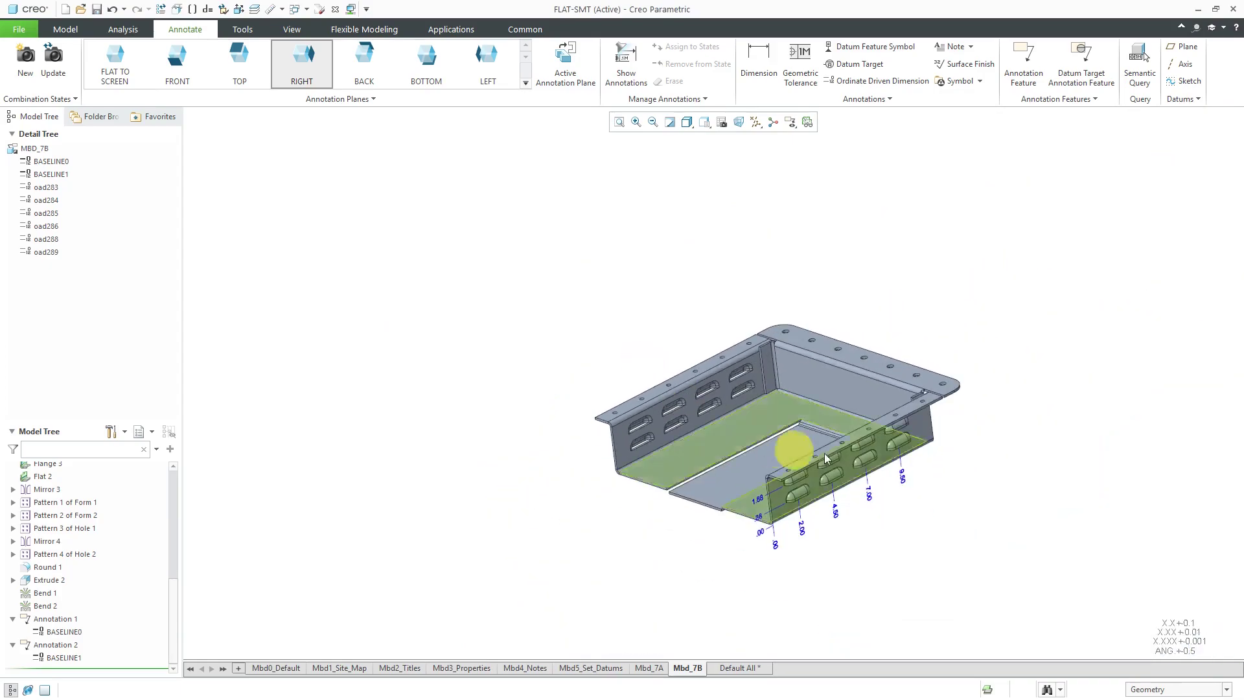
pyautogui.scroll(3, 893, 422)
pyautogui.moveTo(857, 395); pyautogui.dragTo(884, 391, button='middle')
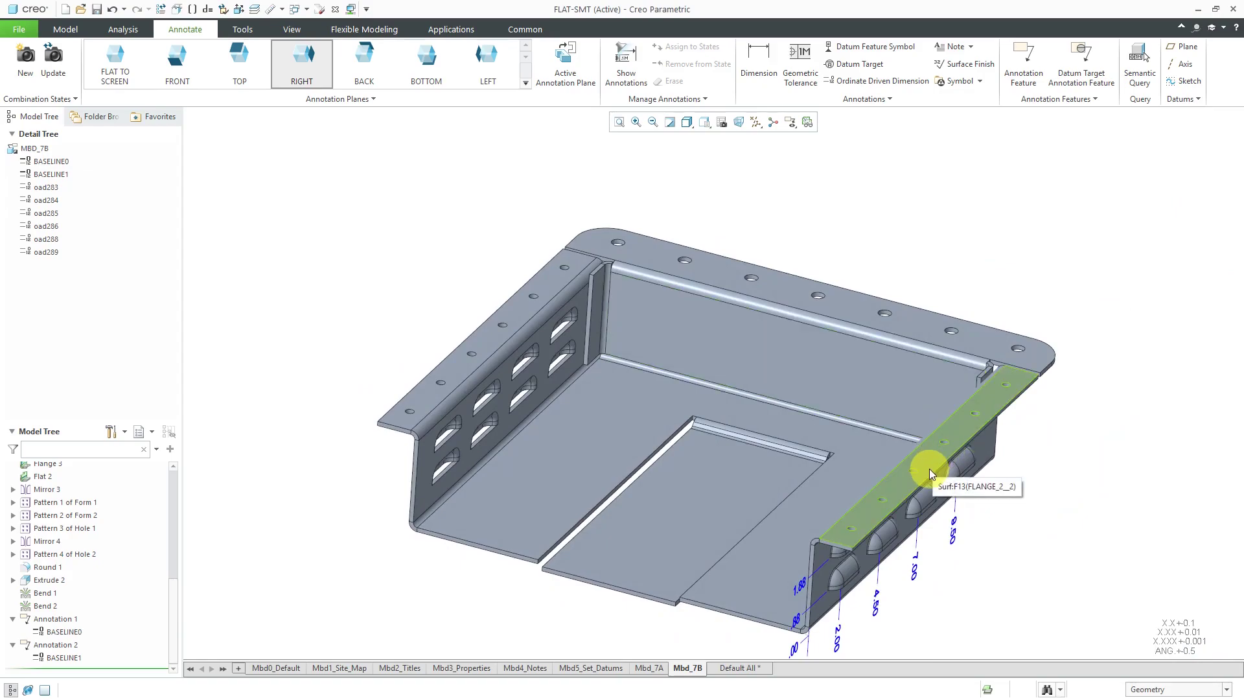
pyautogui.scroll(-2, 686, 250)
pyautogui.moveTo(888, 379)
pyautogui.mouseDown(button='middle')
pyautogui.moveTo(869, 353)
pyautogui.moveTo(849, 376)
pyautogui.mouseUp(button='middle')
pyautogui.scroll(3, 745, 406)
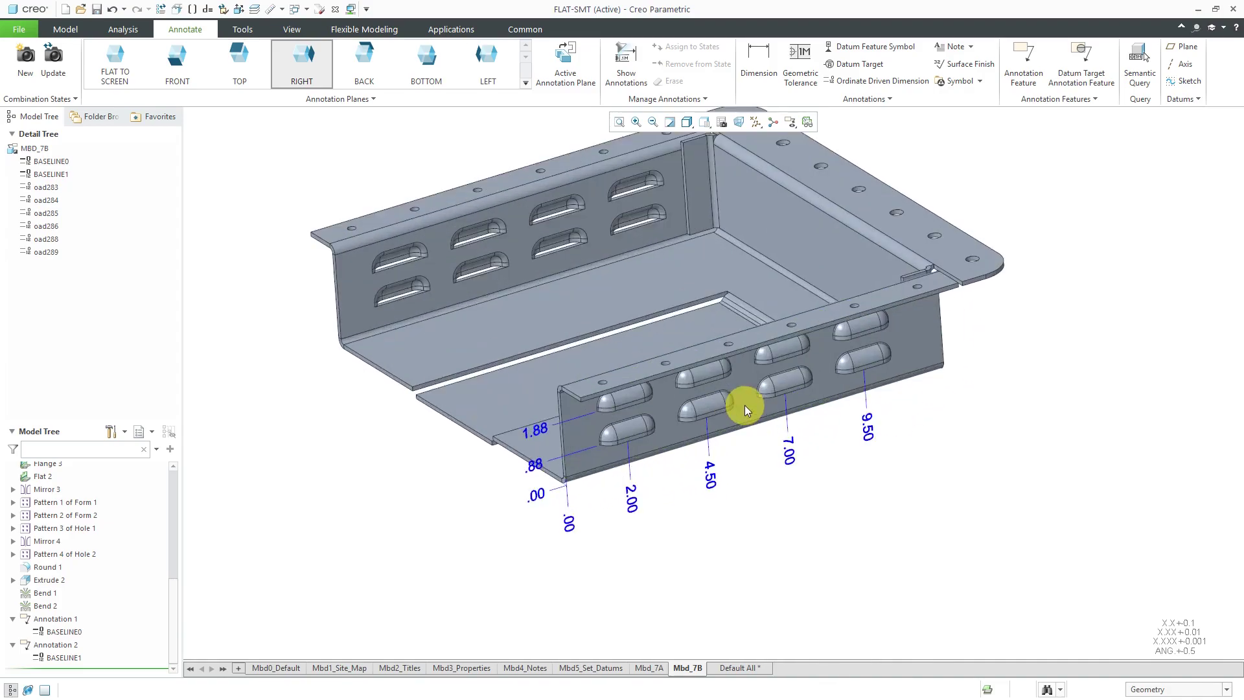
pyautogui.scroll(1, 740, 490)
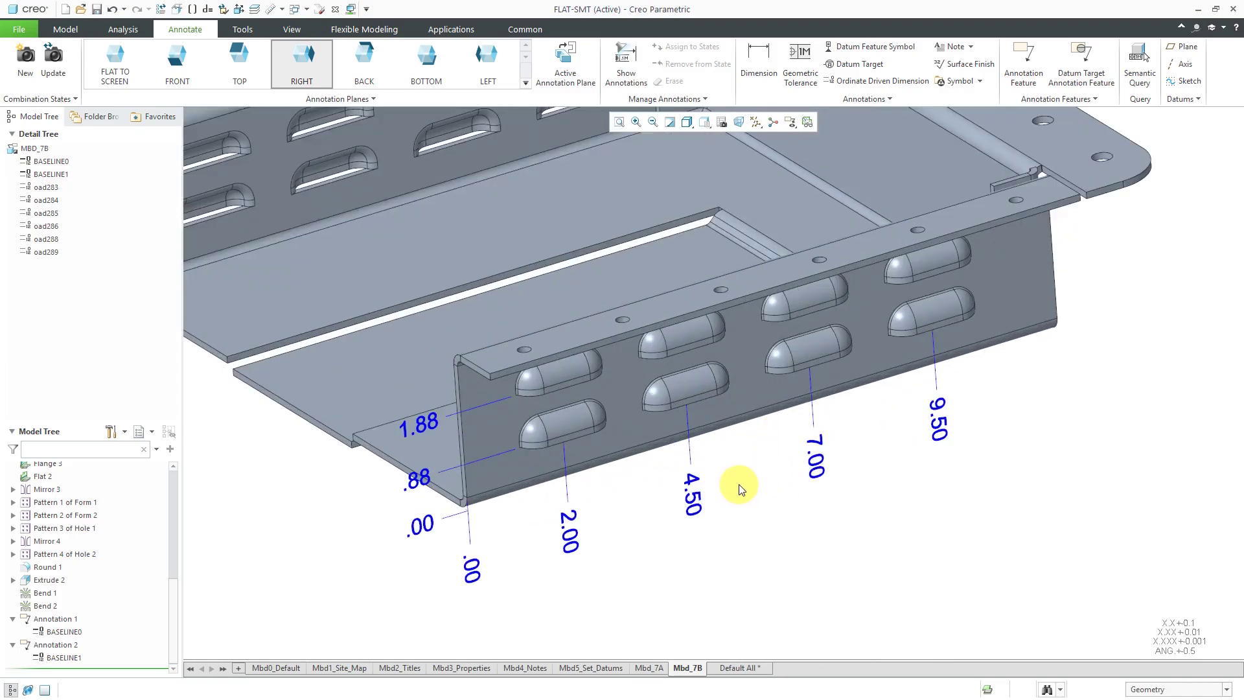
pyautogui.moveTo(757, 486)
pyautogui.mouseDown(button='middle')
pyautogui.moveTo(722, 467)
pyautogui.moveTo(667, 494)
pyautogui.moveTo(689, 503)
pyautogui.moveTo(700, 477)
pyautogui.moveTo(684, 495)
pyautogui.mouseUp(button='middle')
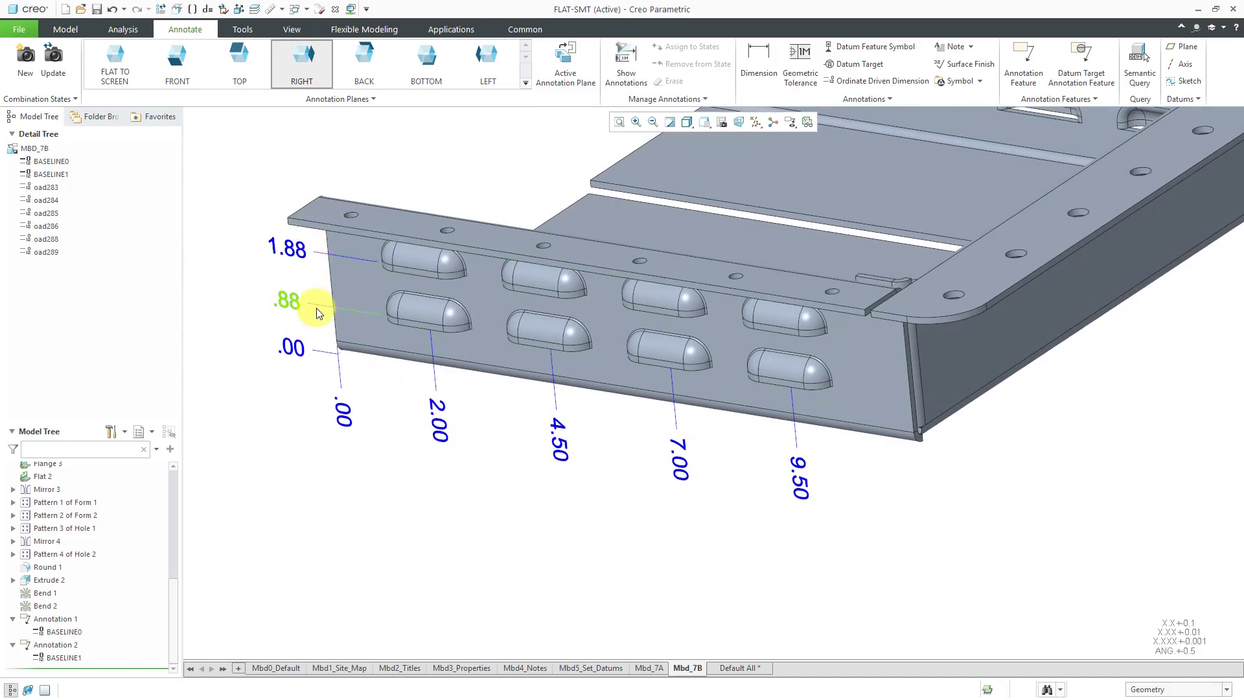
pyautogui.moveTo(606, 388)
pyautogui.keyDown('shift'); pyautogui.mouseDown(button='middle')
pyautogui.moveTo(661, 458)
pyautogui.moveTo(633, 503)
pyautogui.moveTo(634, 471)
pyautogui.moveTo(605, 492)
pyautogui.moveTo(647, 511)
pyautogui.mouseUp(button='middle'); pyautogui.keyUp('shift')
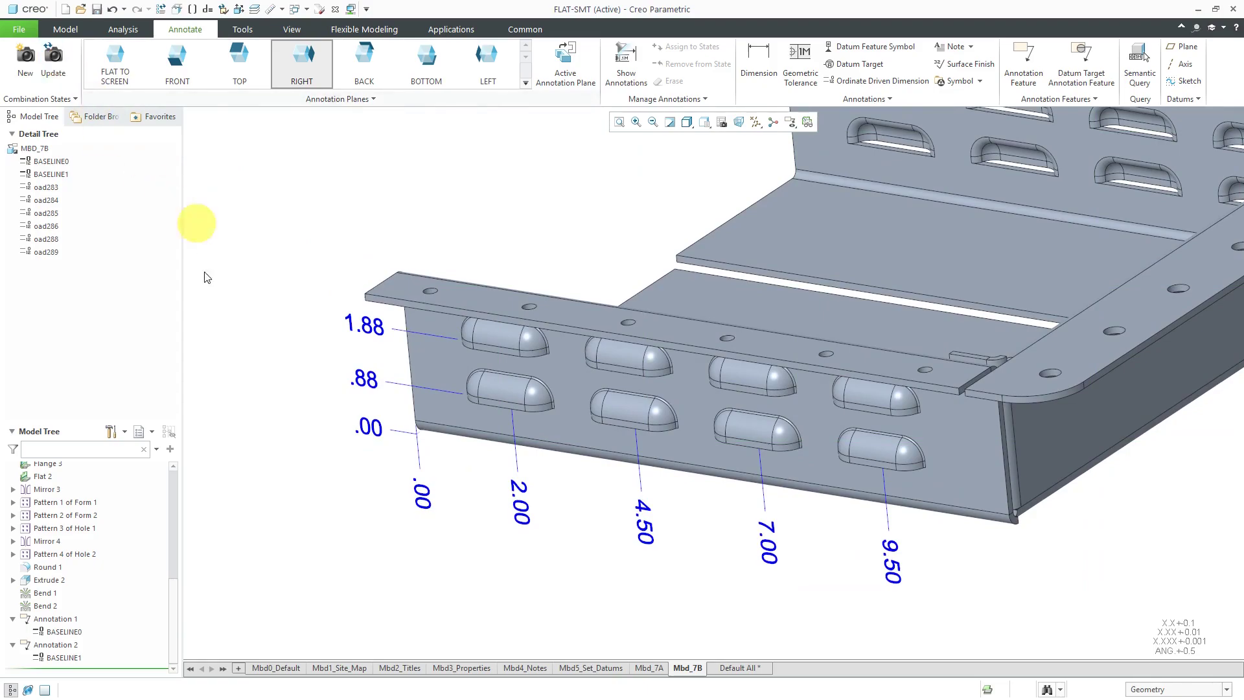
# Check Default All, return to Mbd_7B, then add a new state and rename it Mbd_7C.
pyautogui.click(733, 667)
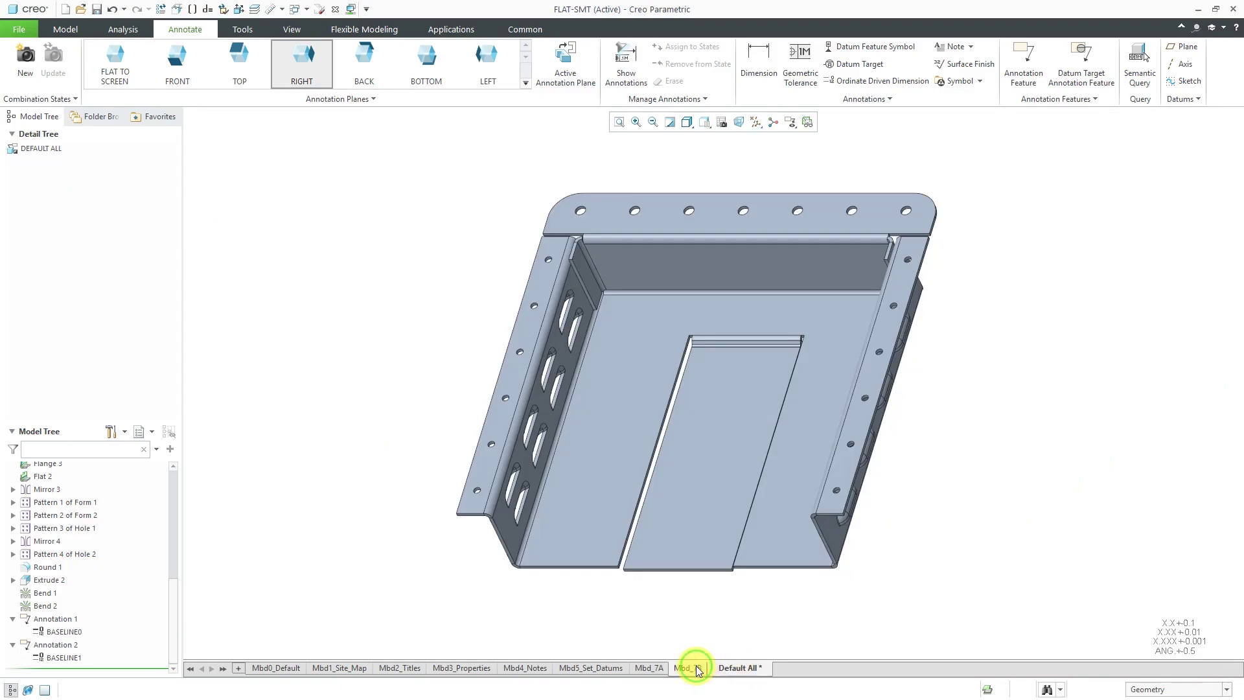
pyautogui.click(697, 670)
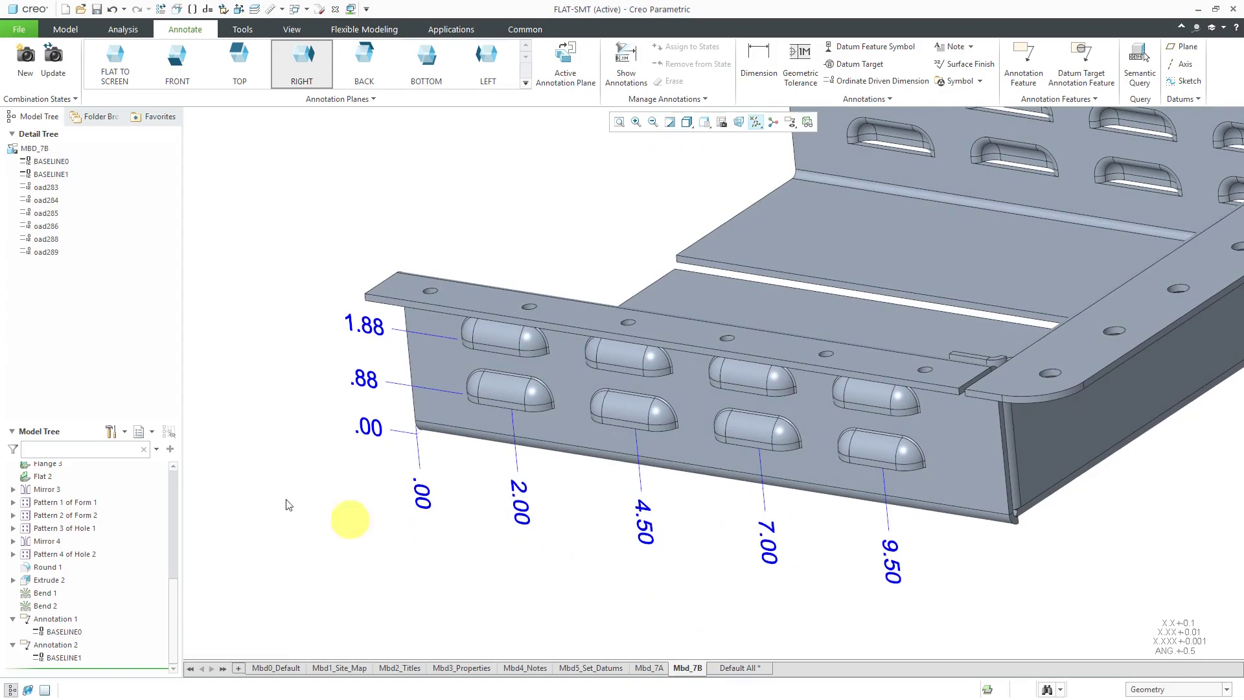
pyautogui.click(21, 65)
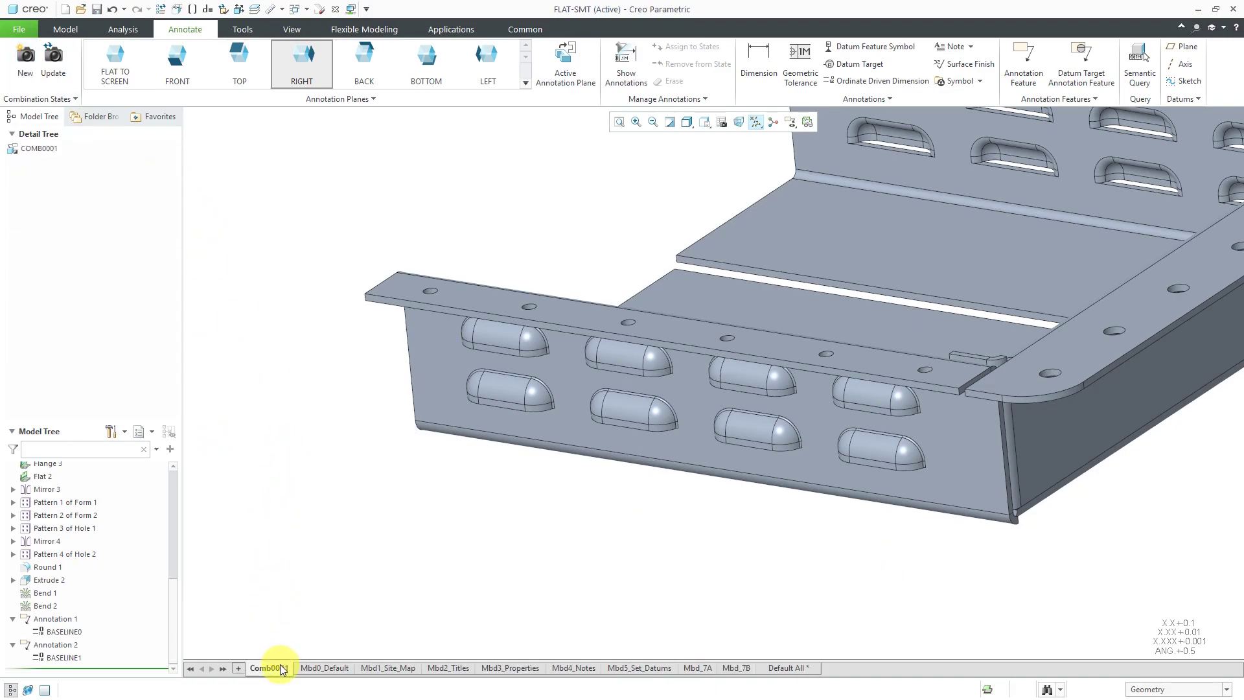
pyautogui.rightClick(280, 667)
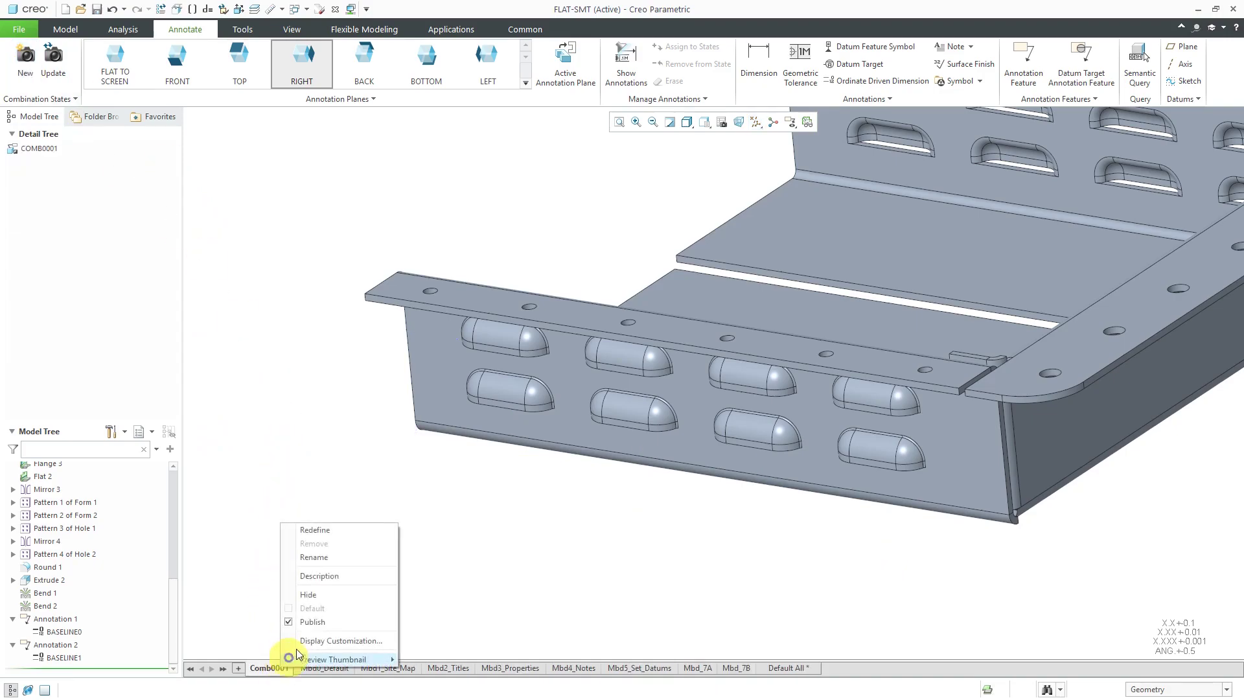
pyautogui.click(337, 556)
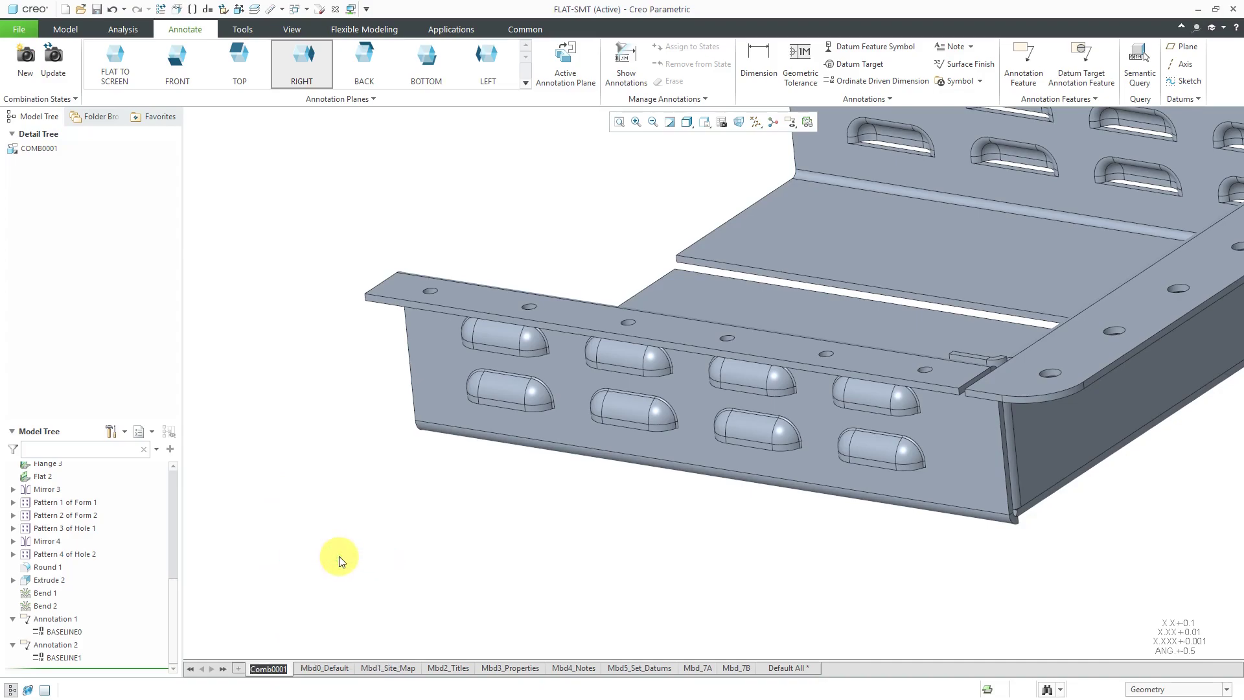
pyautogui.write('Mbd_7C')
pyautogui.press('Return')
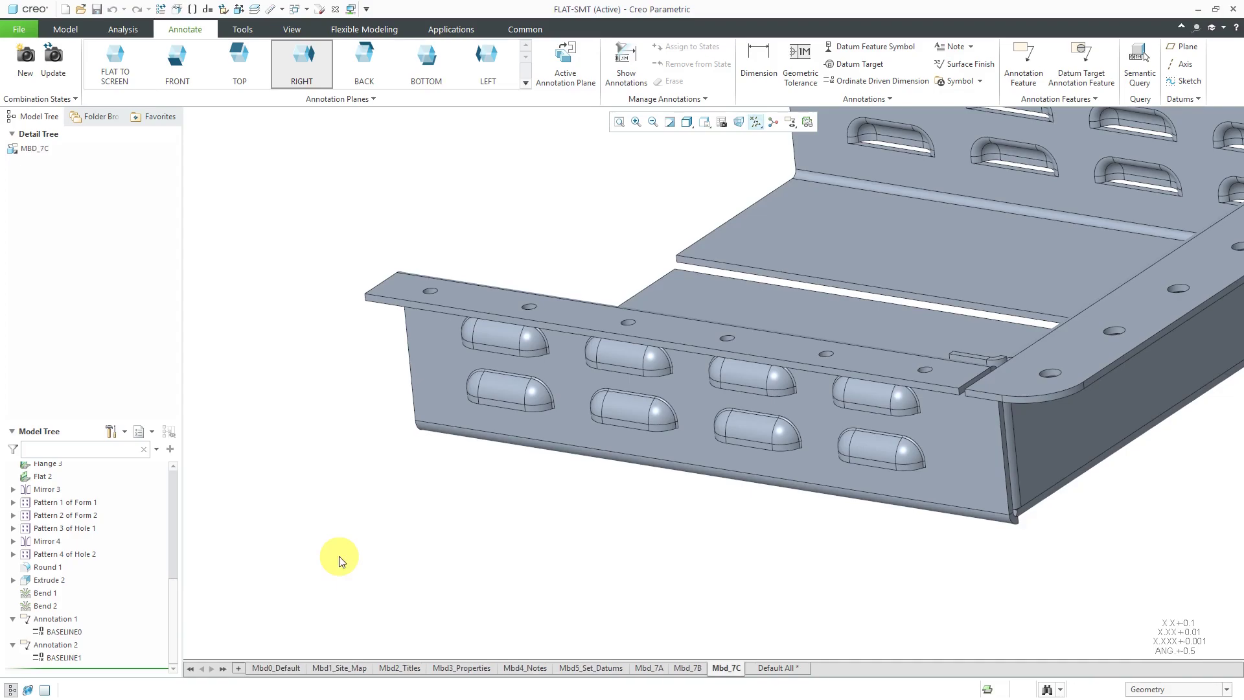
# Cancel the first ordinate dimension attempt, make TOP the annotation plane, and restart an ordinate dimension.
pyautogui.scroll(3, 506, 486)
pyautogui.moveTo(528, 495)
pyautogui.mouseDown(button='middle')
pyautogui.moveTo(626, 460)
pyautogui.moveTo(647, 508)
pyautogui.moveTo(611, 492)
pyautogui.moveTo(650, 518)
pyautogui.mouseUp(button='middle')
pyautogui.scroll(2, 871, 453)
pyautogui.scroll(-5, 385, 471)
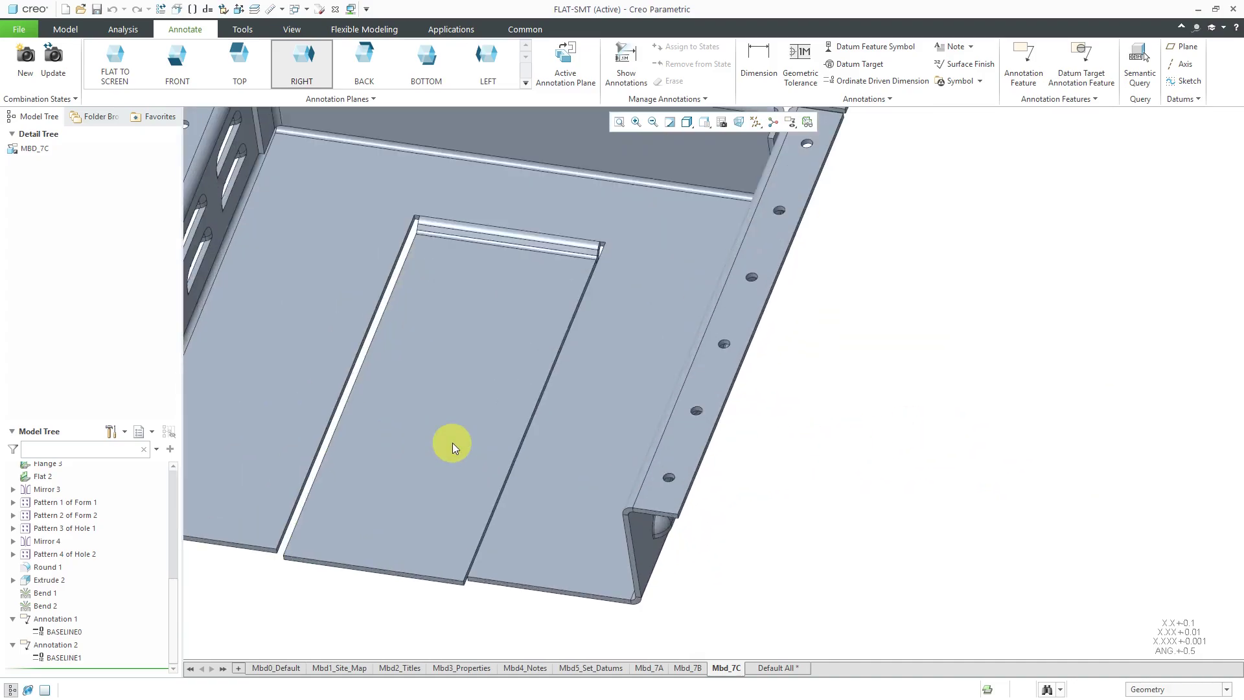
pyautogui.click(903, 83)
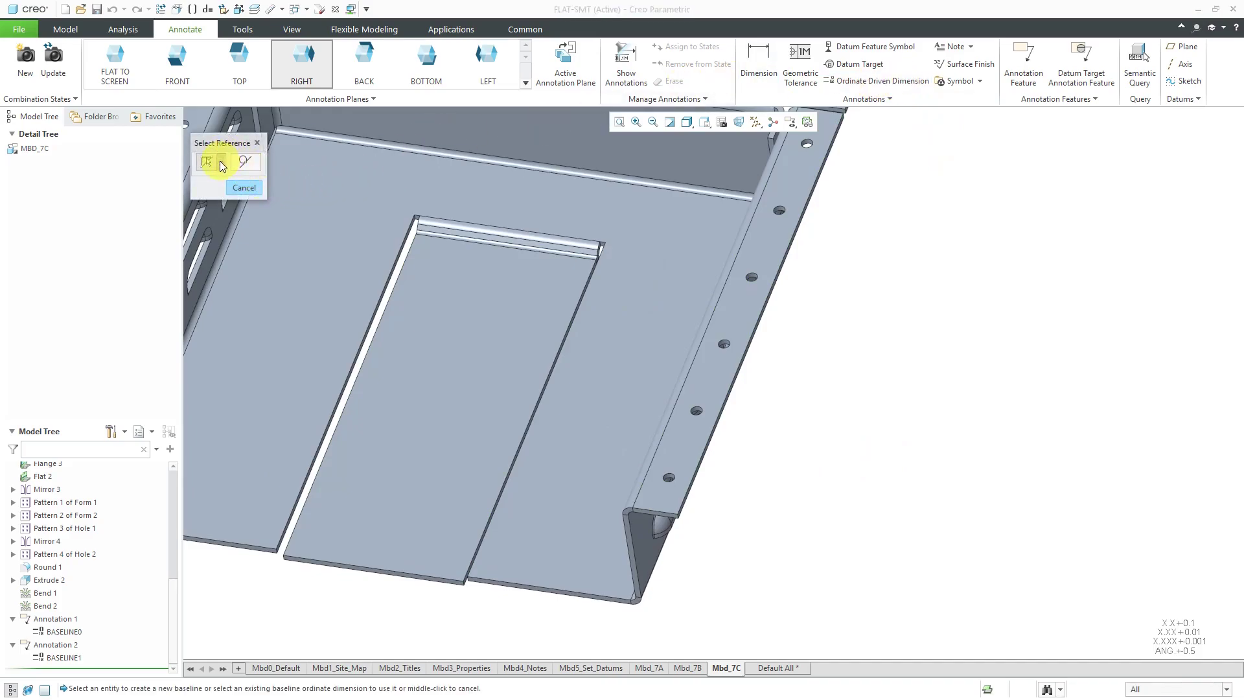
pyautogui.click(222, 162)
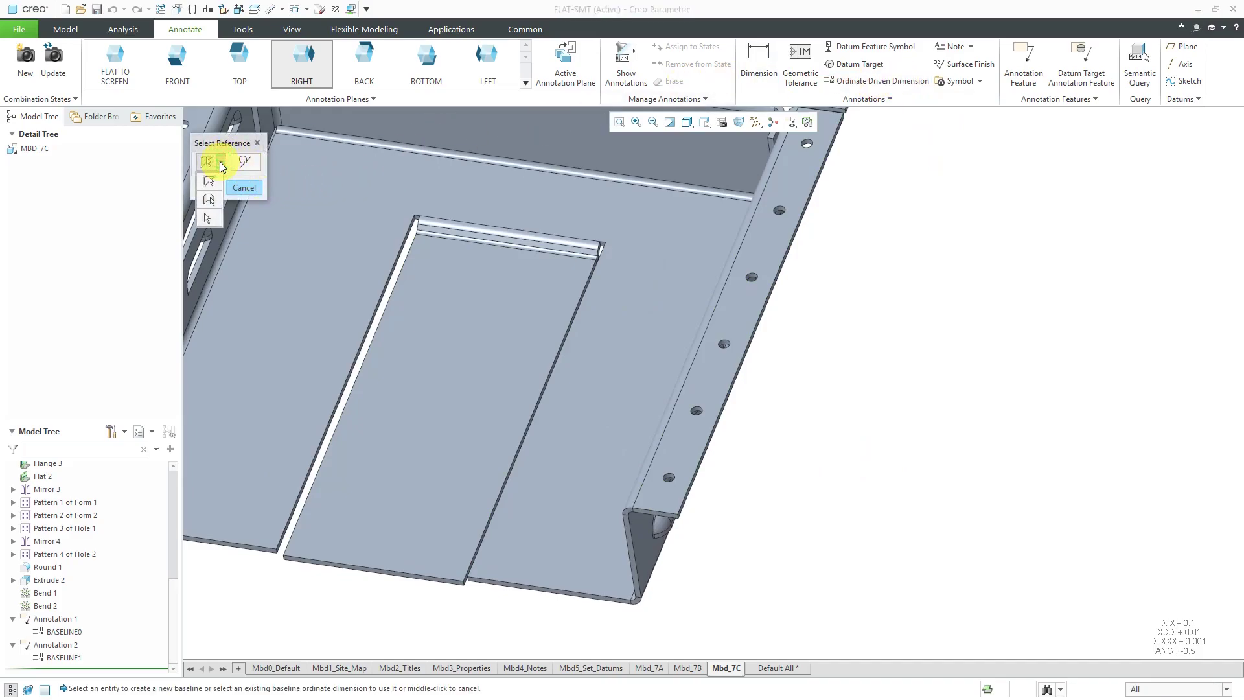
pyautogui.click(245, 188)
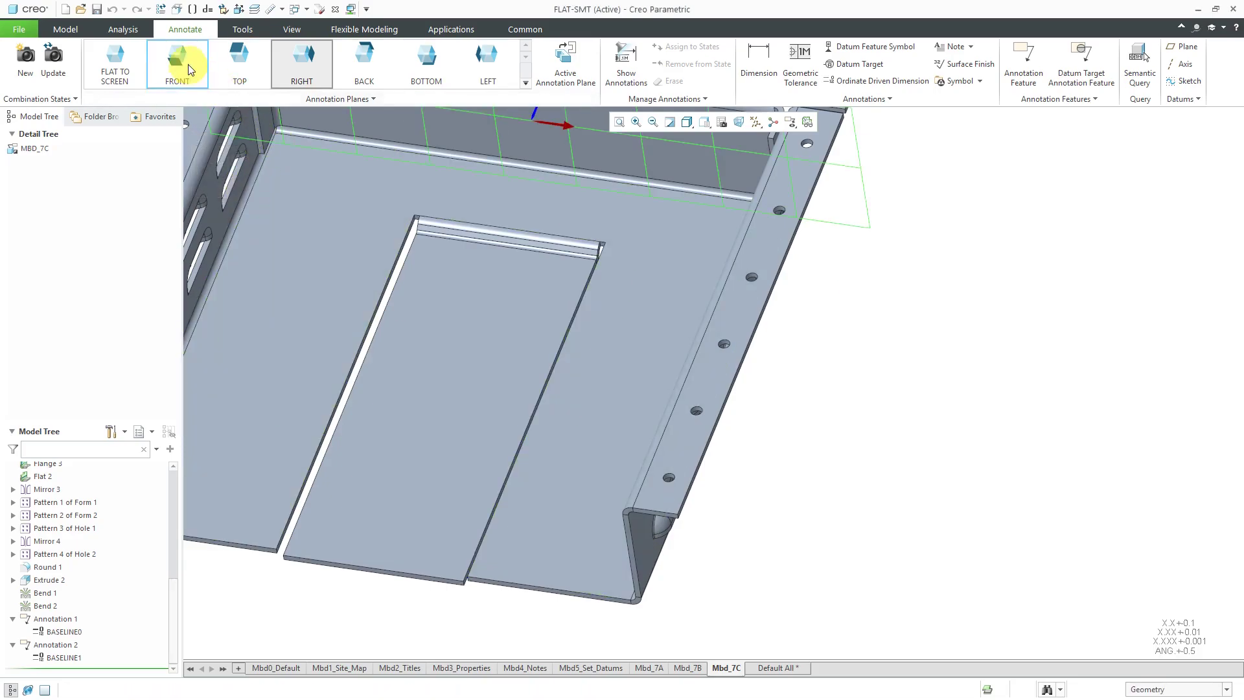
pyautogui.click(251, 67)
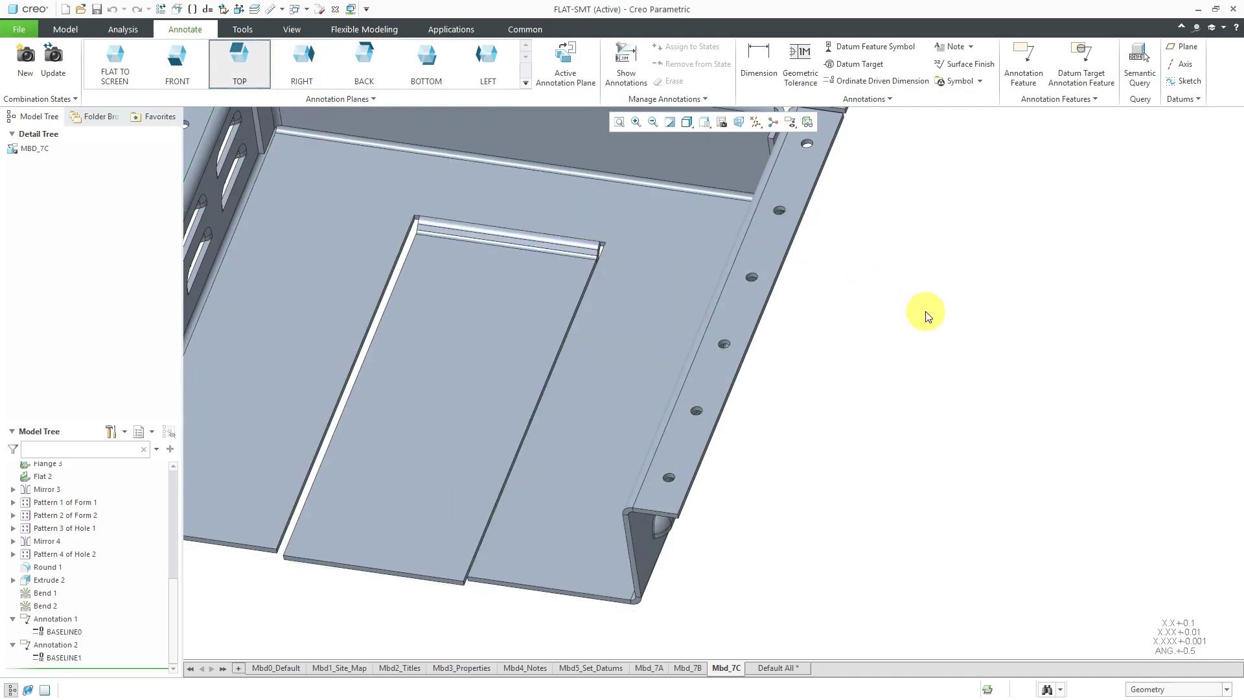
pyautogui.click(872, 81)
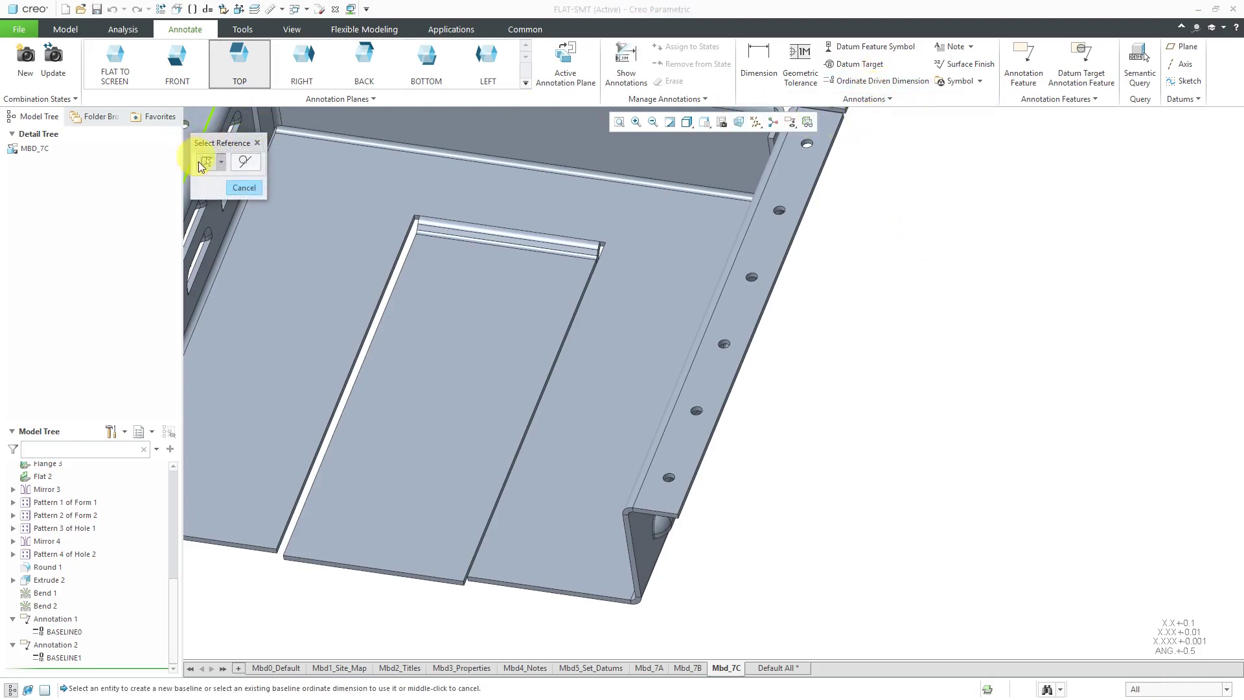
# Pick the flange edge as baseline and place the .00 ordinate baseline dimension.
pyautogui.click(222, 163)
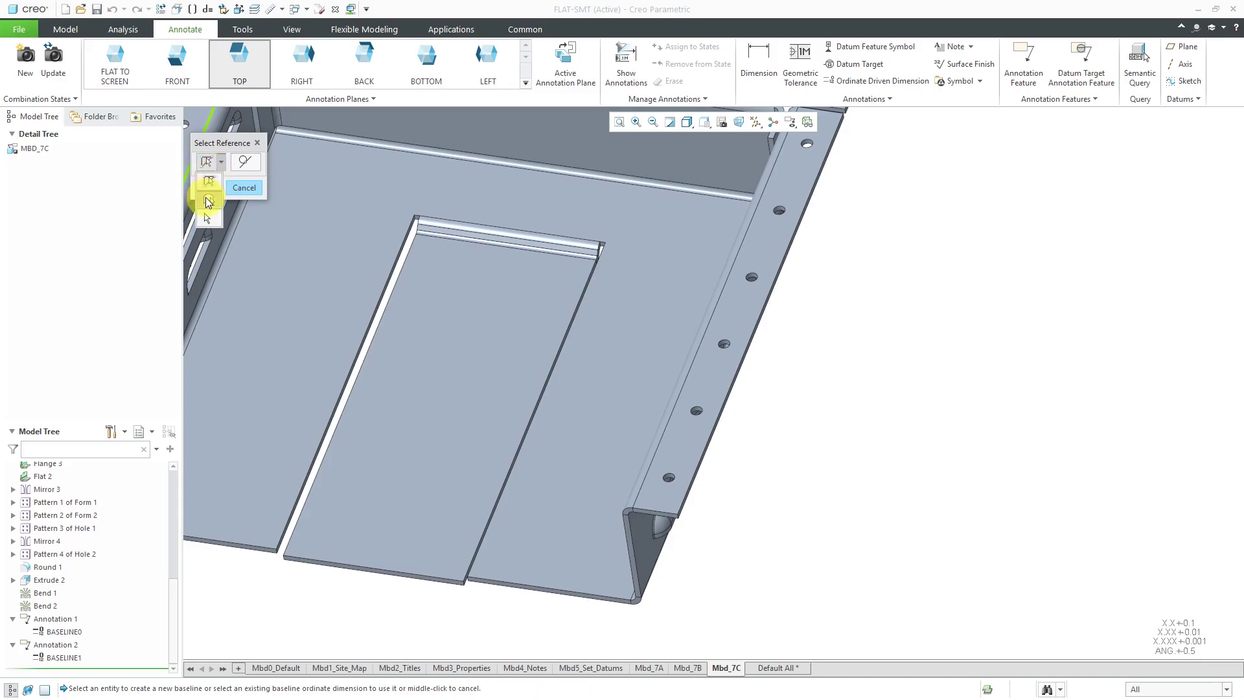
pyautogui.click(208, 202)
pyautogui.scroll(-4, 731, 564)
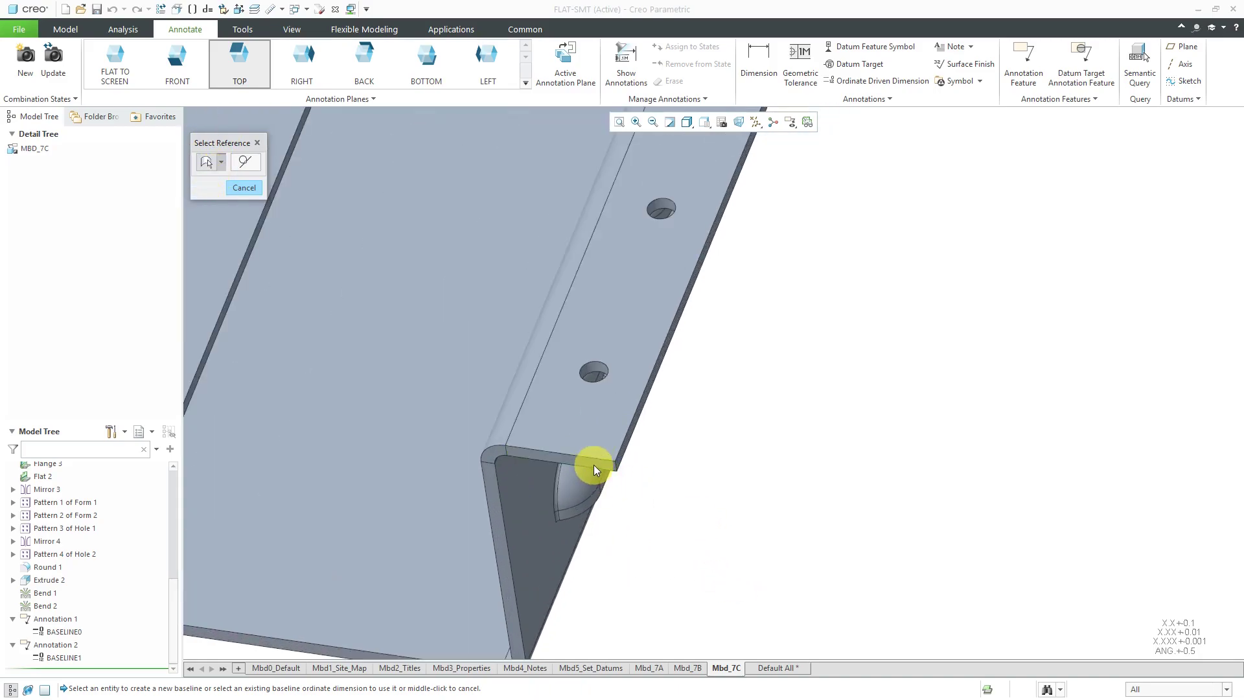
pyautogui.scroll(-3, 594, 465)
pyautogui.click(604, 461)
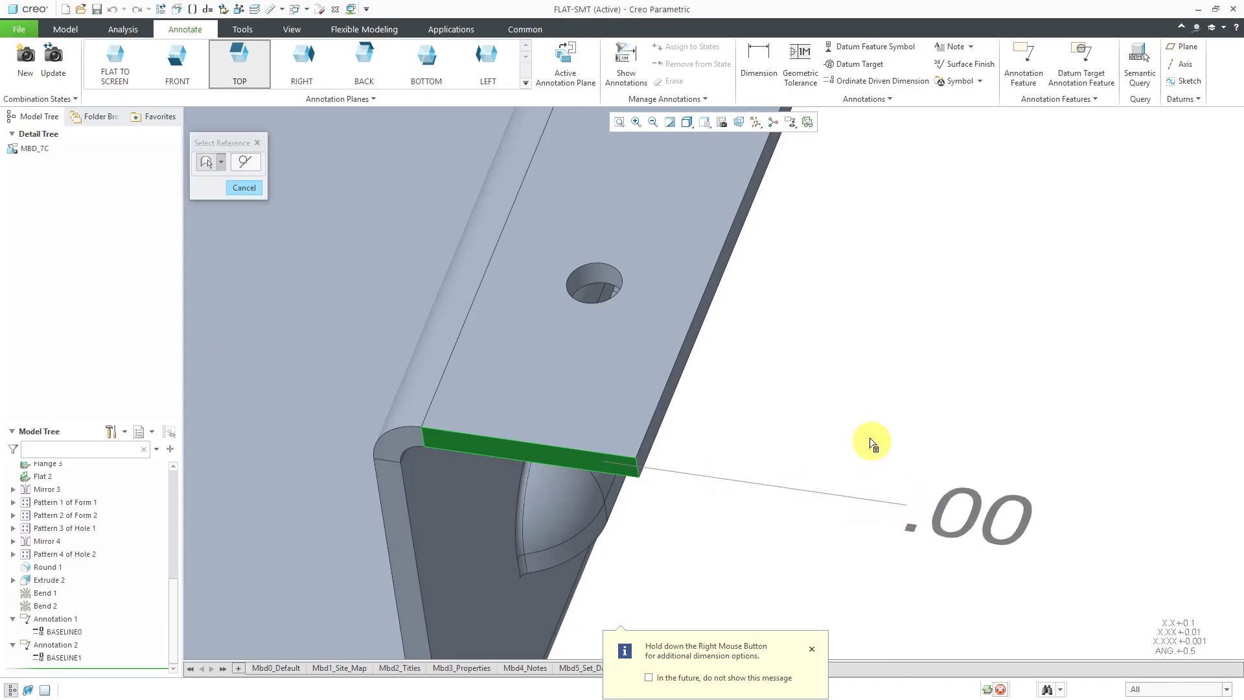
pyautogui.middleClick(841, 472)
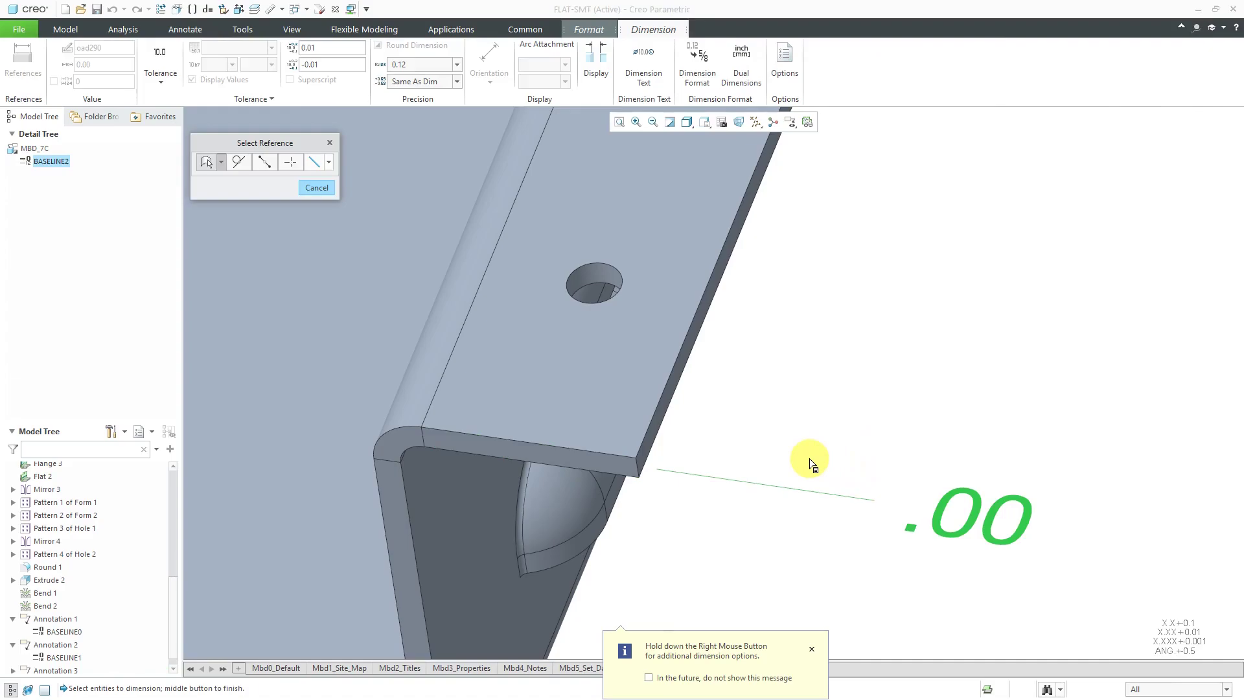
# Dimension the first three flange holes at 1.00, 3.00 and 5.00 from the baseline.
pyautogui.scroll(-3, 811, 461)
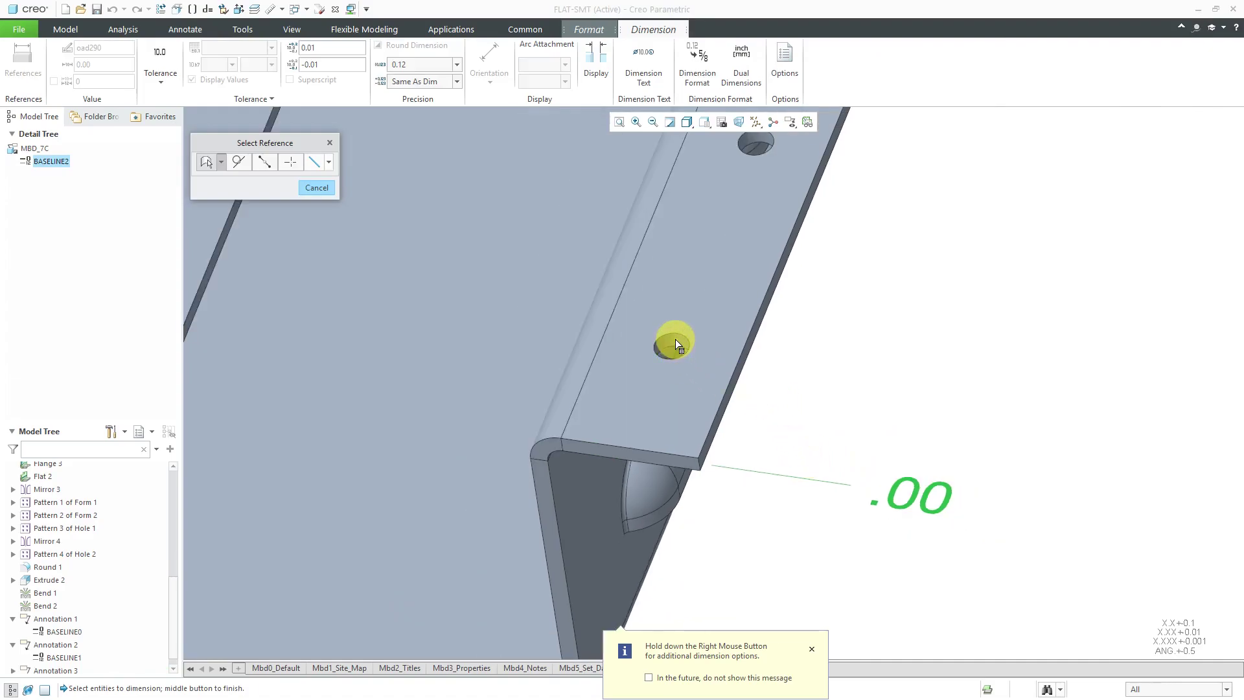
pyautogui.click(675, 342)
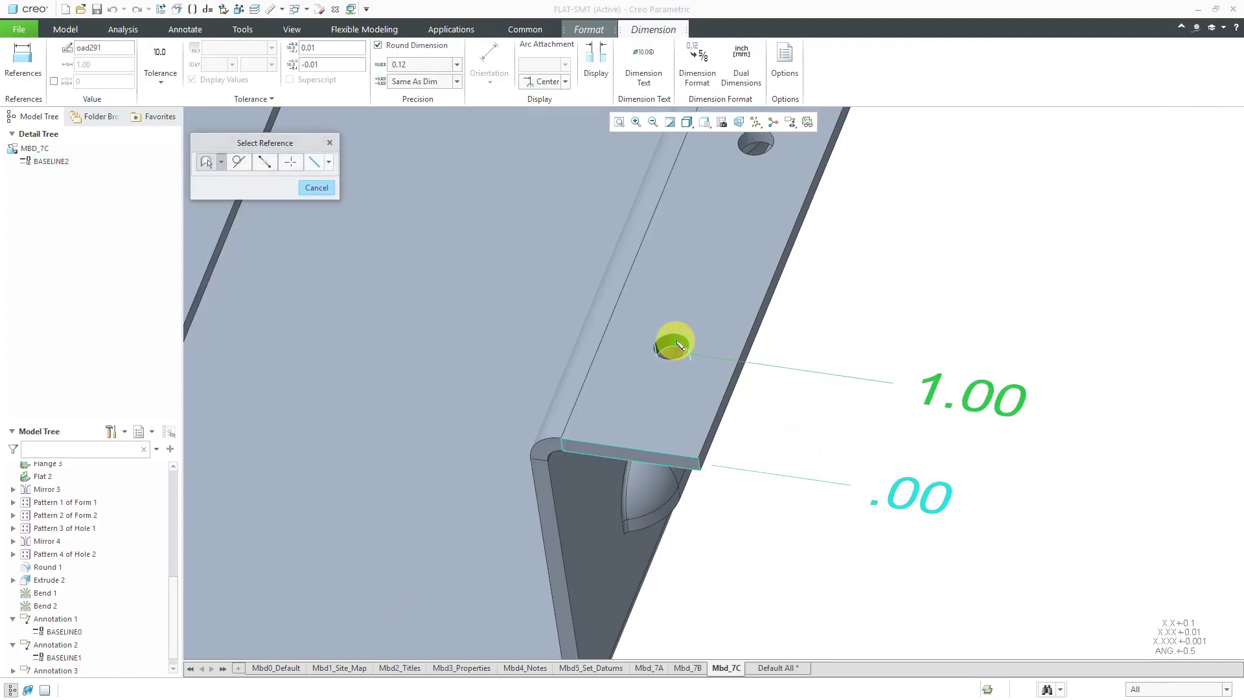
pyautogui.scroll(-2, 803, 445)
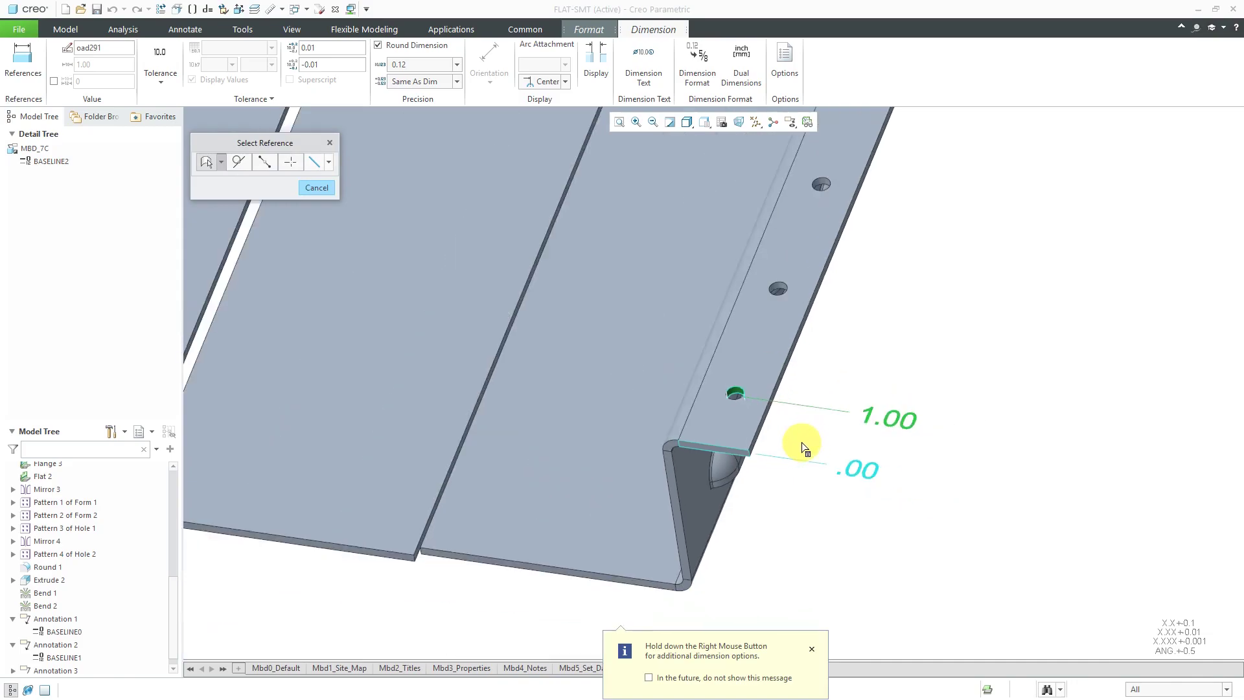
pyautogui.scroll(3, 799, 297)
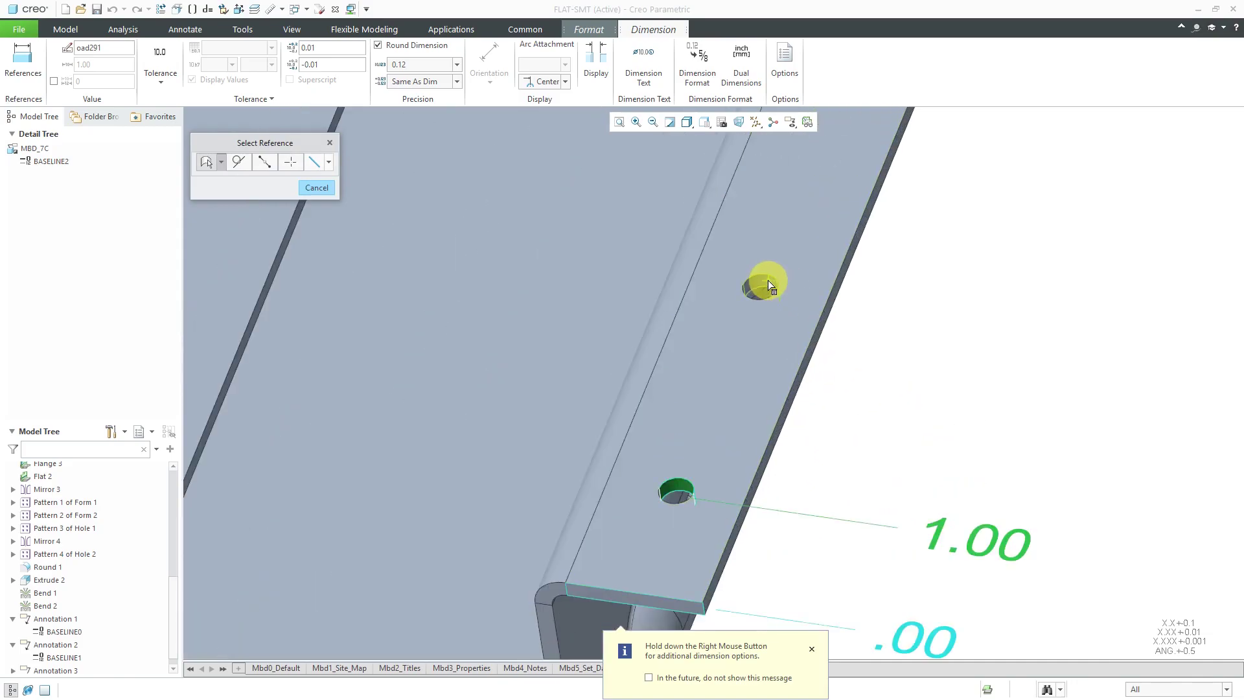
pyautogui.click(768, 284)
pyautogui.scroll(-3, 806, 381)
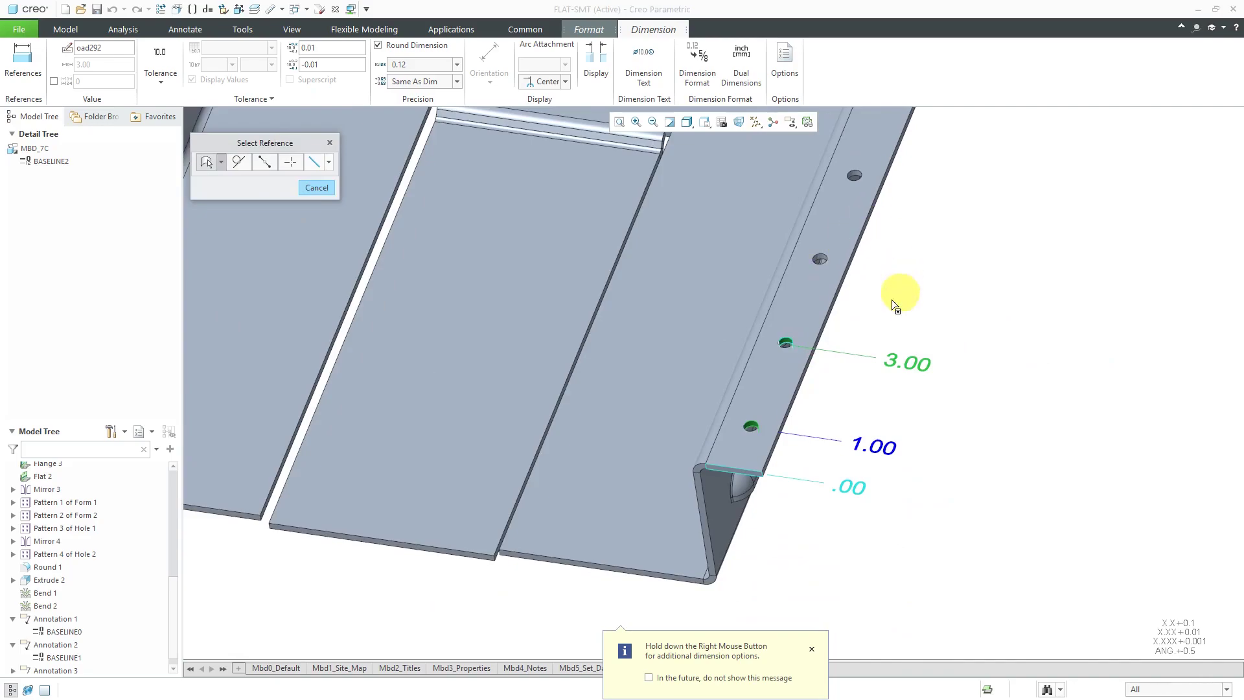
pyautogui.scroll(-2, 847, 278)
pyautogui.scroll(3, 855, 250)
pyautogui.scroll(2, 803, 335)
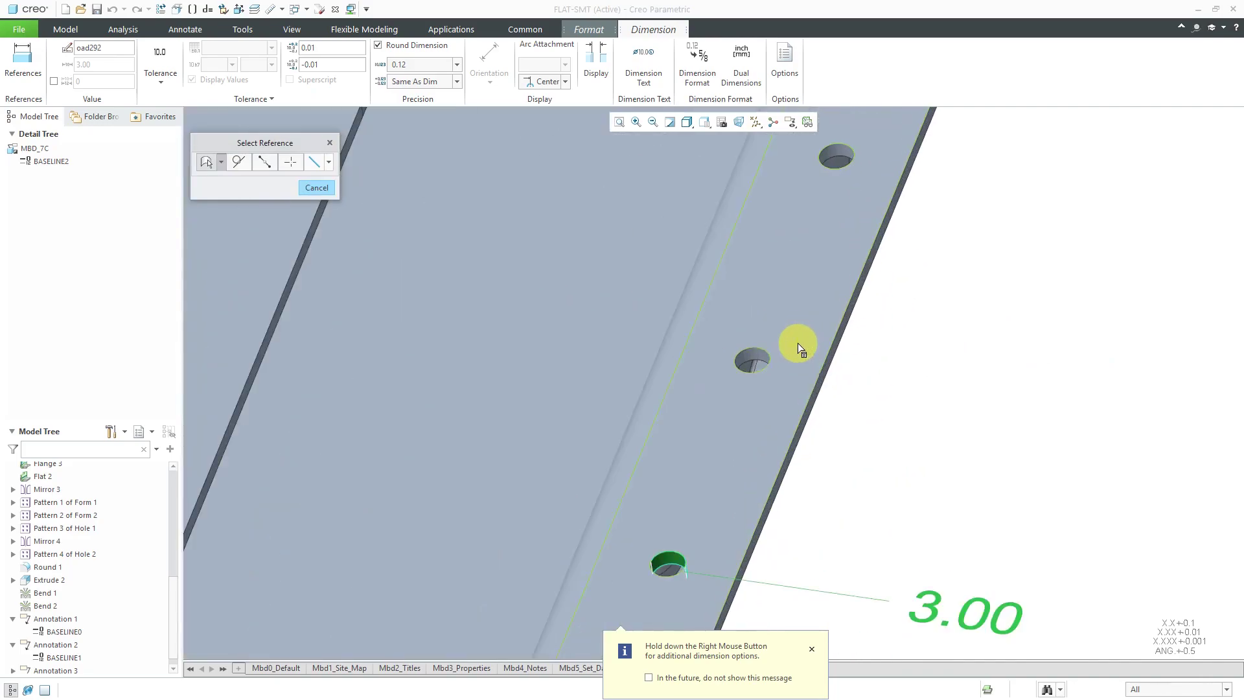
pyautogui.click(755, 354)
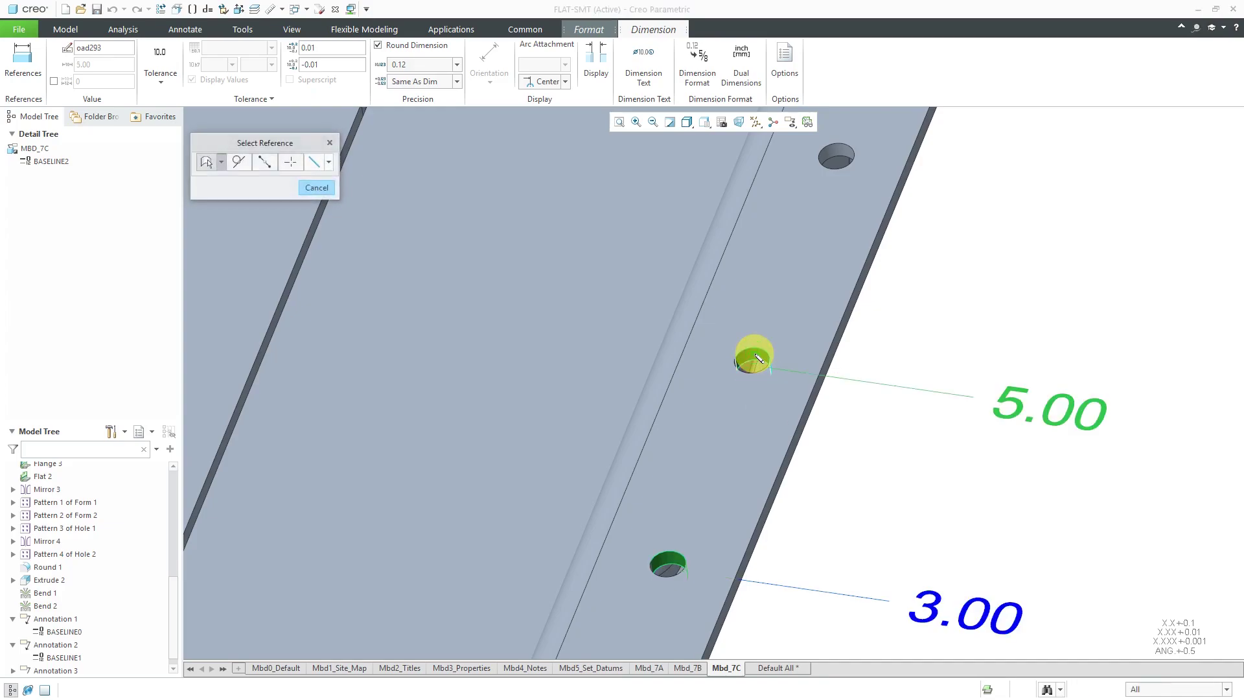
# Add 7.00, 9.00 and 11.00 ordinate dimensions to the remaining holes and finish.
pyautogui.click(841, 150)
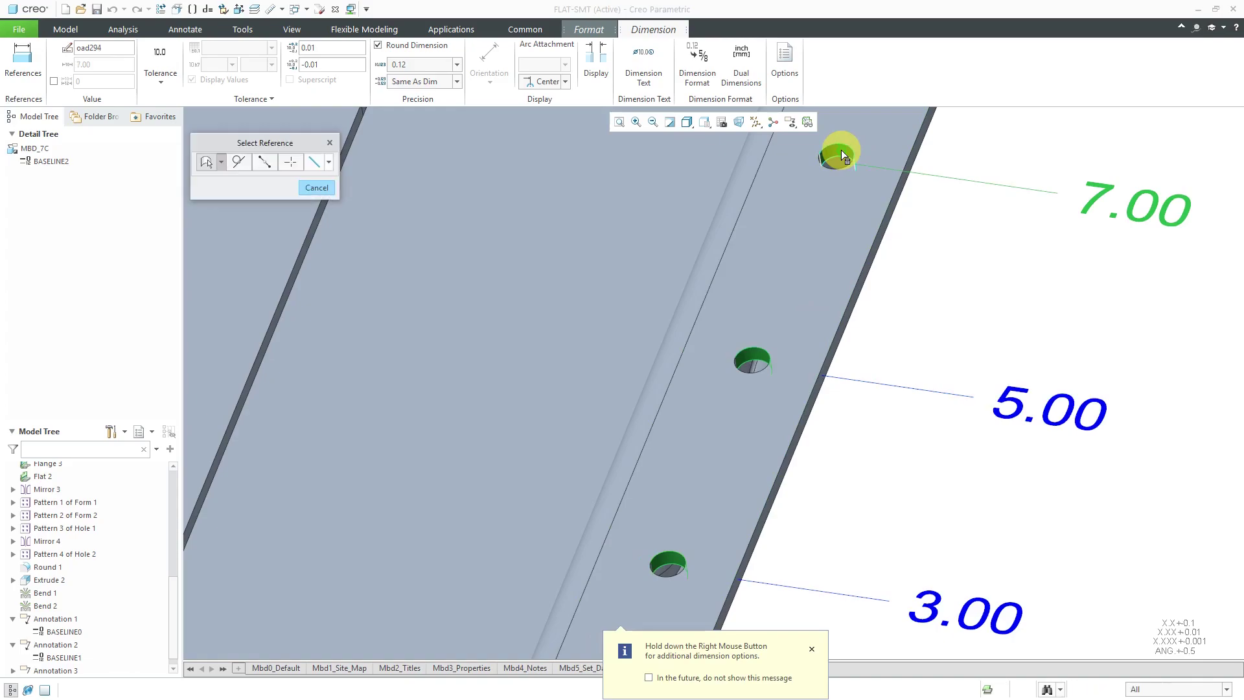
pyautogui.scroll(3, 884, 453)
pyautogui.scroll(2, 931, 244)
pyautogui.scroll(-3, 985, 134)
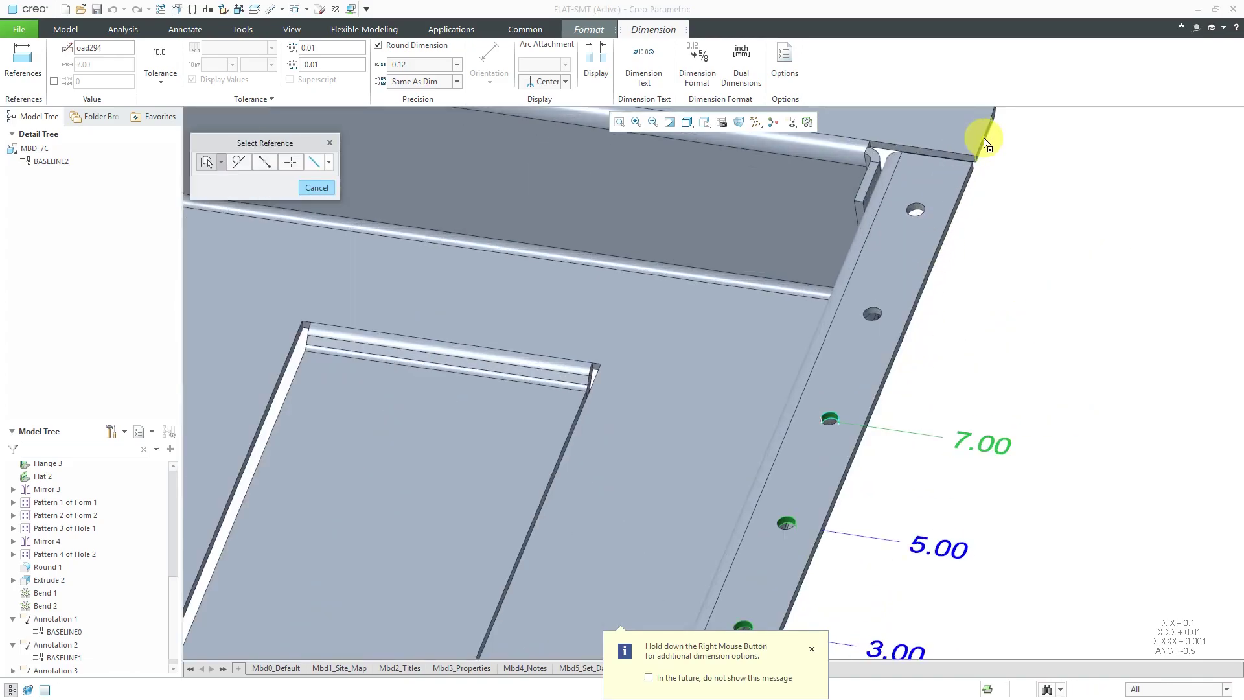
pyautogui.scroll(-2, 895, 317)
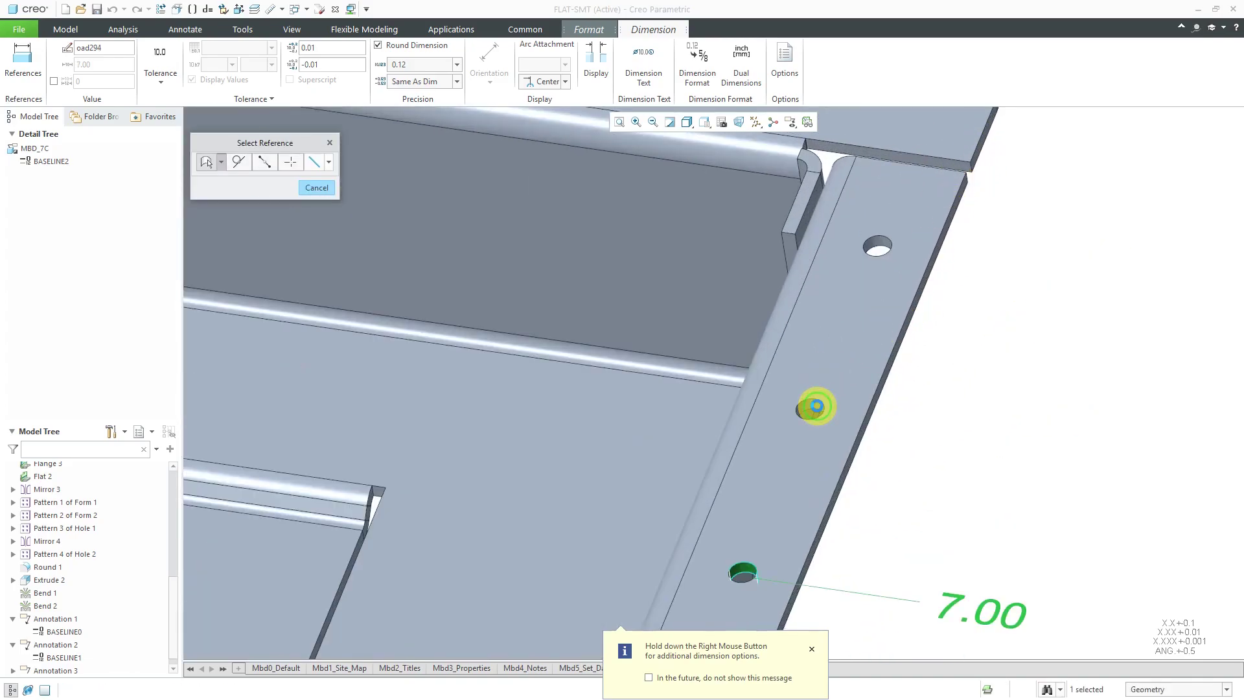
pyautogui.click(818, 406)
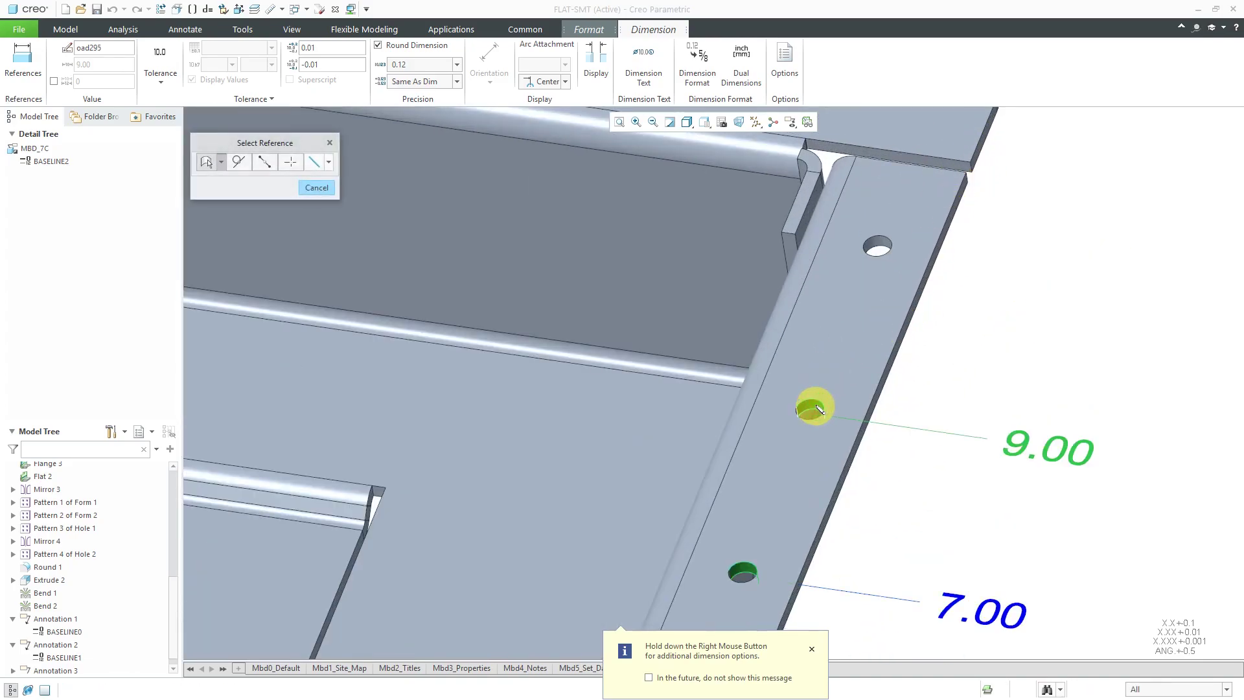
pyautogui.click(884, 248)
pyautogui.scroll(3, 972, 234)
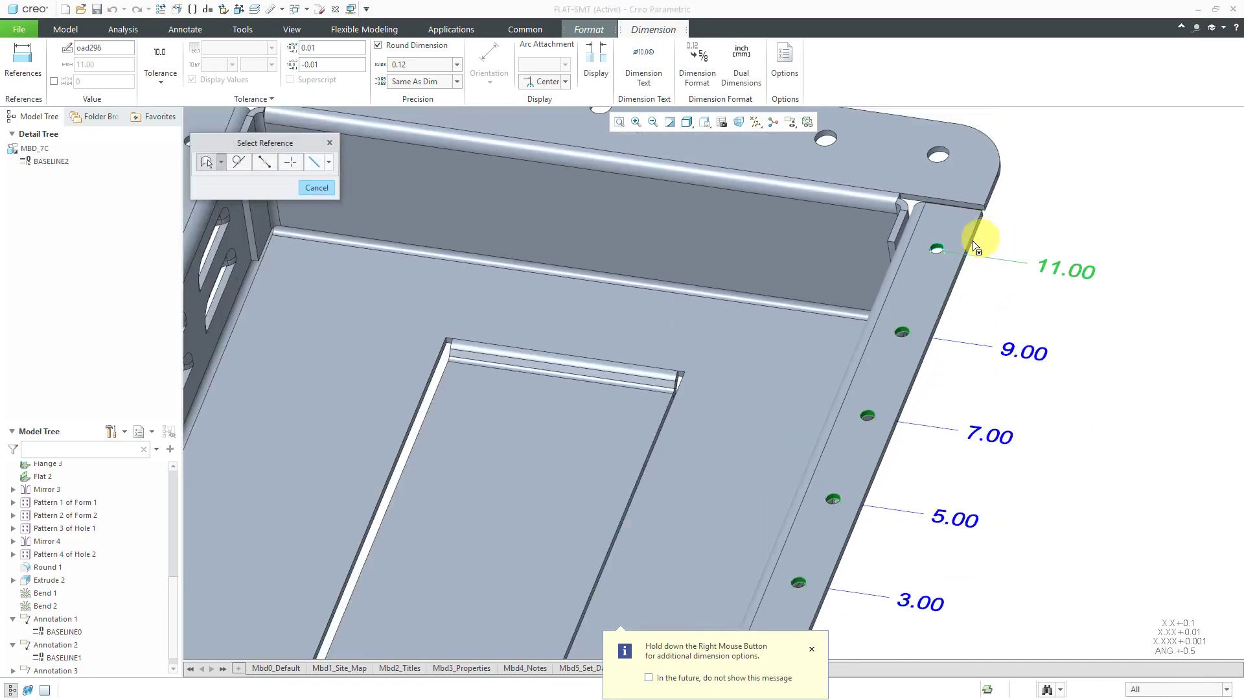
pyautogui.scroll(-2, 961, 346)
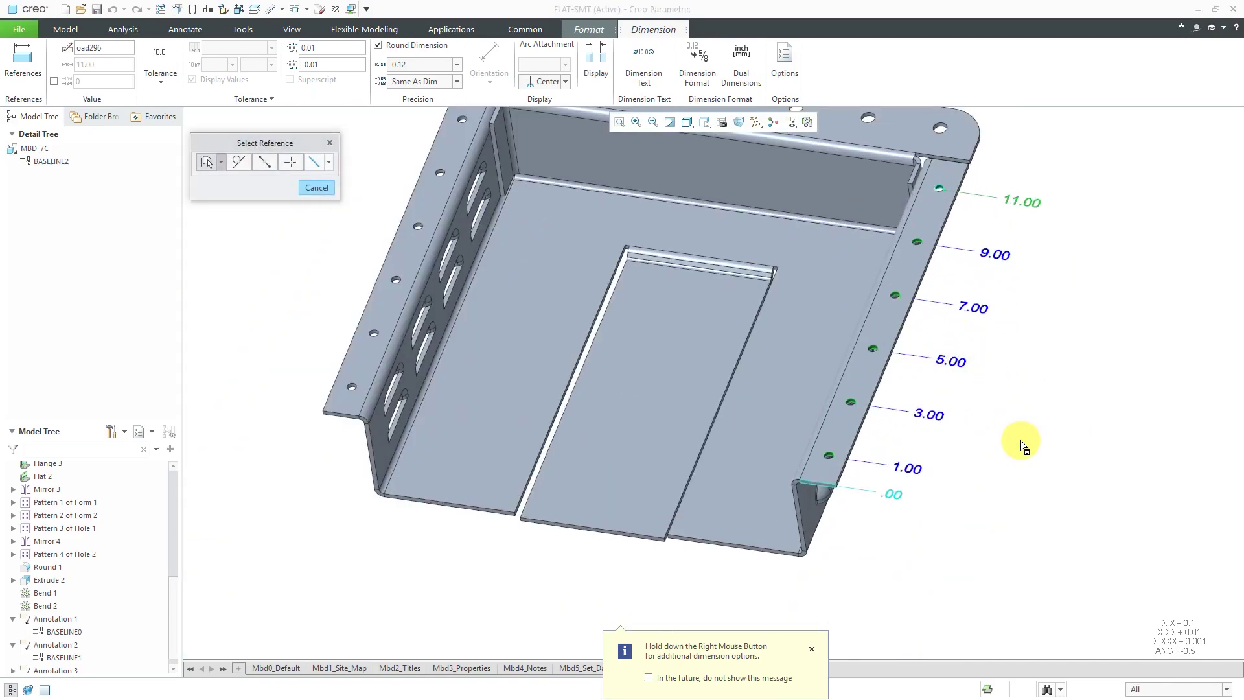
pyautogui.middleClick(1023, 447)
# Move the ordinate dimension set from the .00 baseline onto the flange surface.
pyautogui.scroll(-3, 1009, 445)
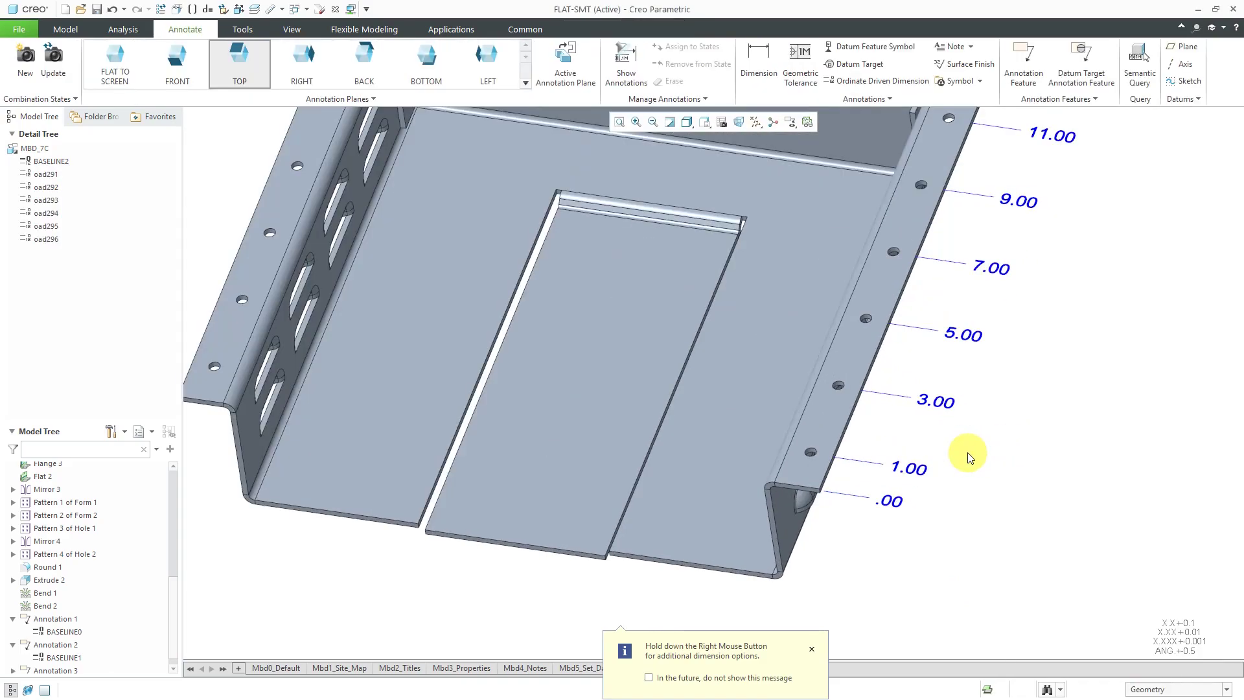
pyautogui.click(893, 503)
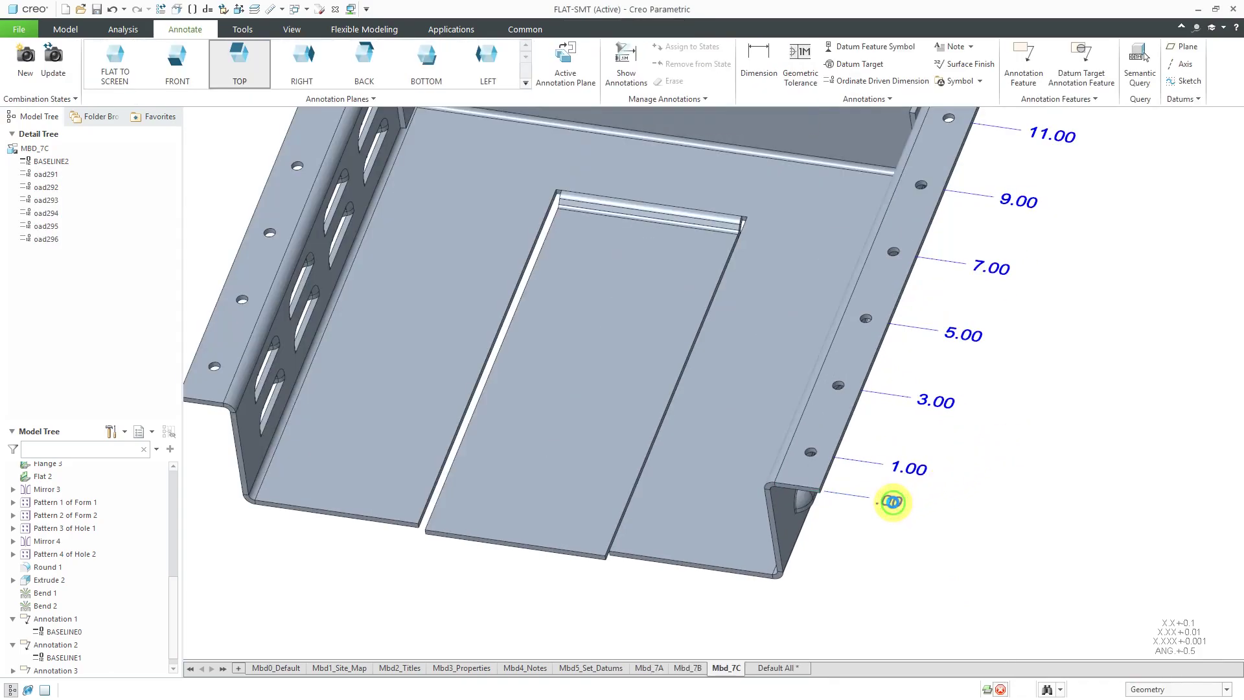
pyautogui.rightClick(1009, 467)
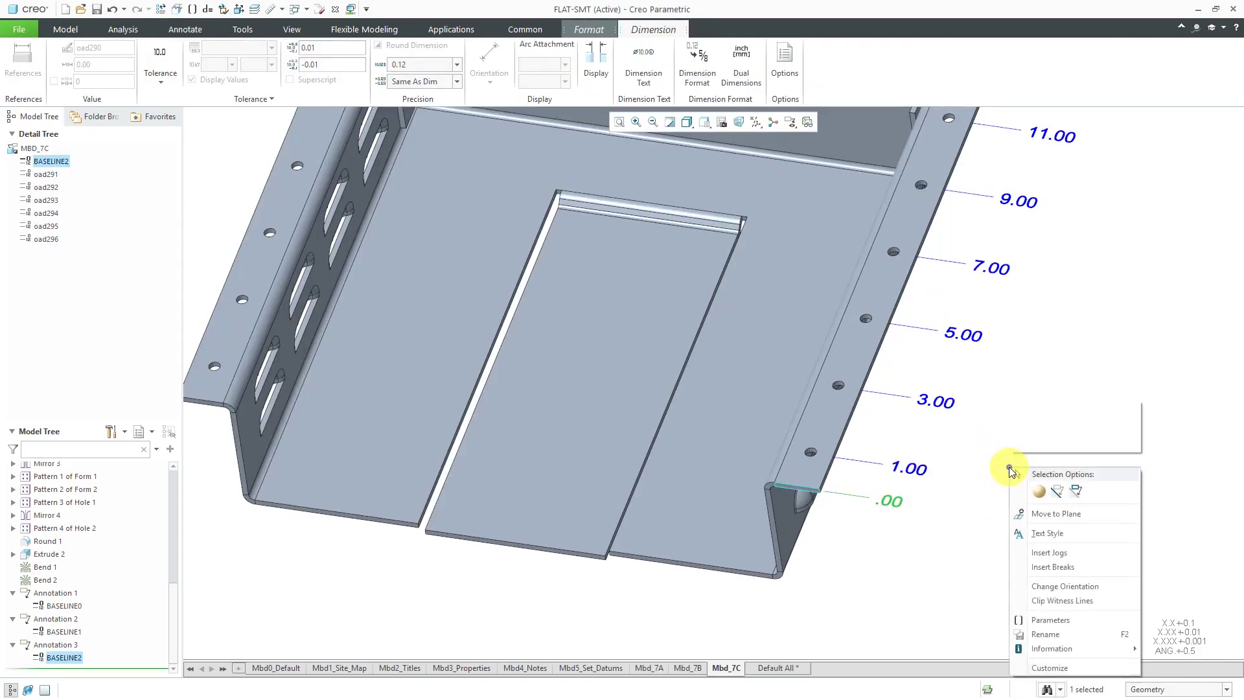
pyautogui.click(1052, 515)
pyautogui.click(816, 476)
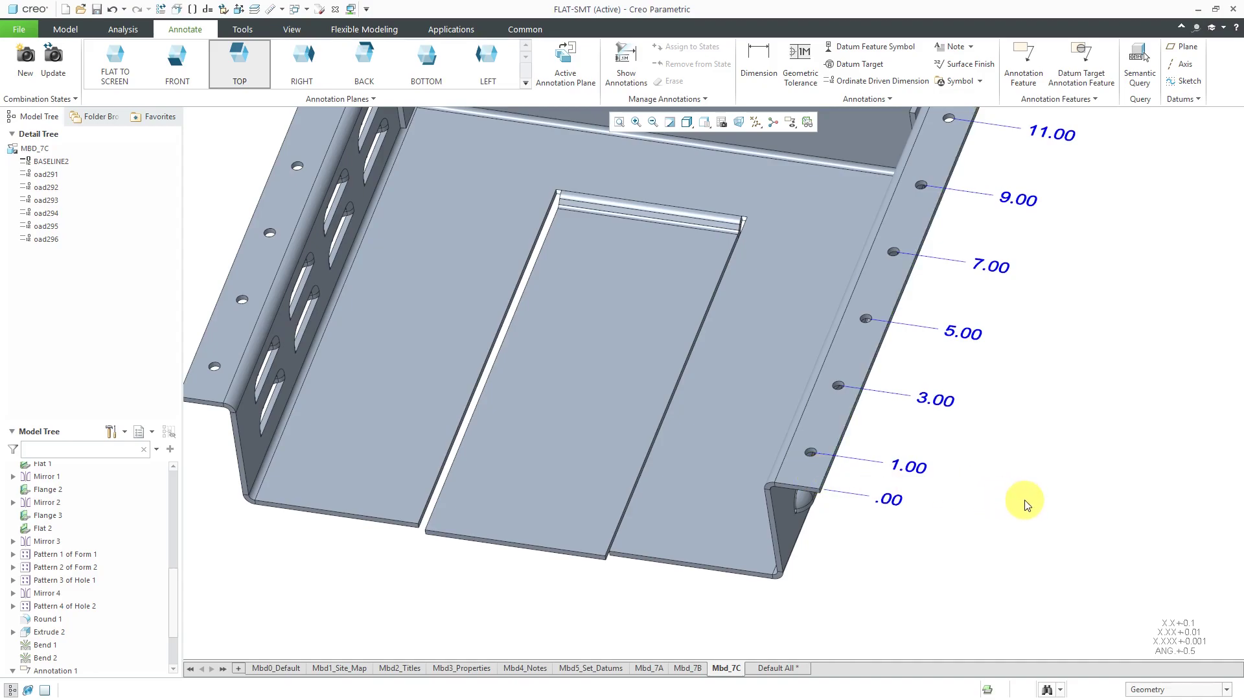
pyautogui.scroll(-3, 882, 482)
pyautogui.moveTo(878, 464); pyautogui.dragTo(916, 461, button='middle')
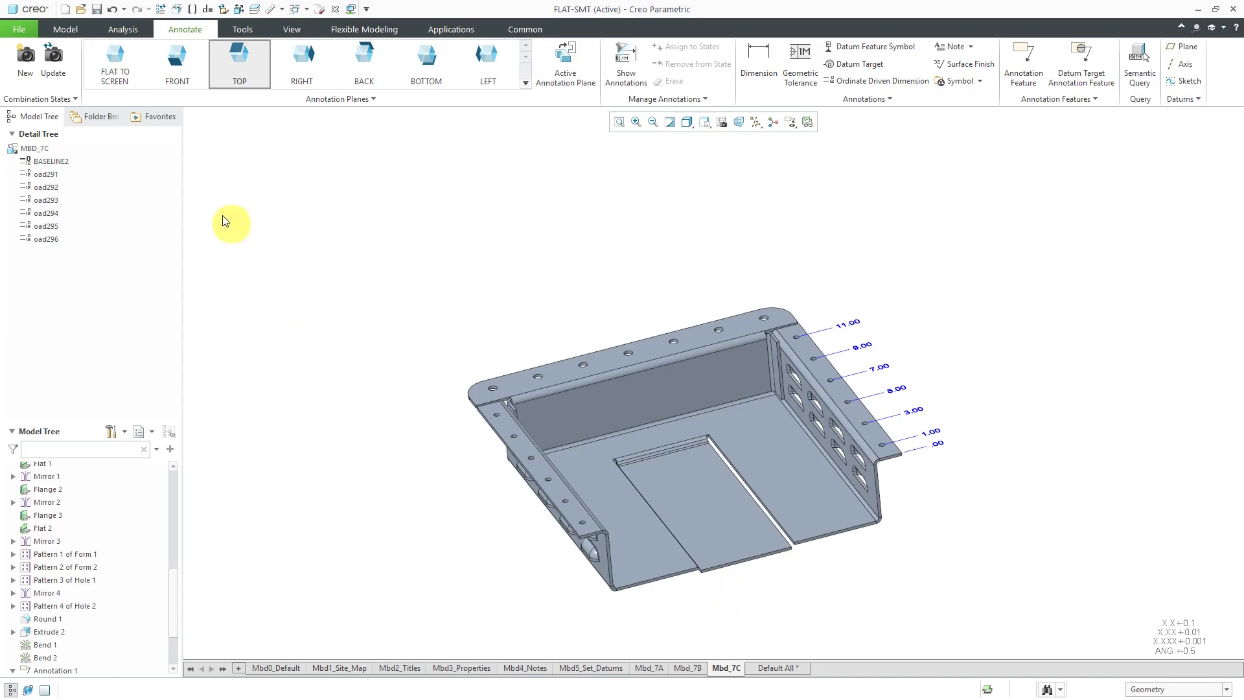
pyautogui.moveTo(547, 324)
pyautogui.mouseDown(button='middle')
pyautogui.moveTo(594, 300)
pyautogui.moveTo(629, 340)
pyautogui.moveTo(593, 329)
pyautogui.moveTo(869, 522)
pyautogui.mouseUp(button='middle')
pyautogui.scroll(3, 883, 534)
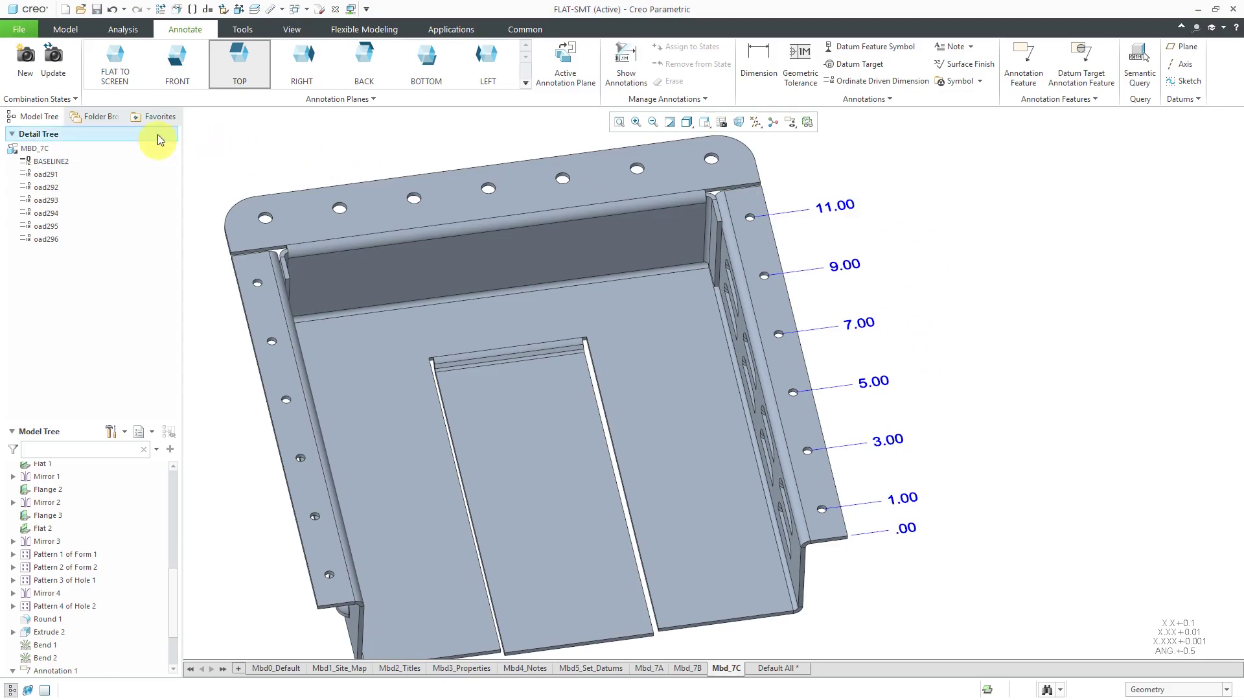
# Add a new combination state after Mbd_7C and rename it Mbd_7D.
pyautogui.click(28, 73)
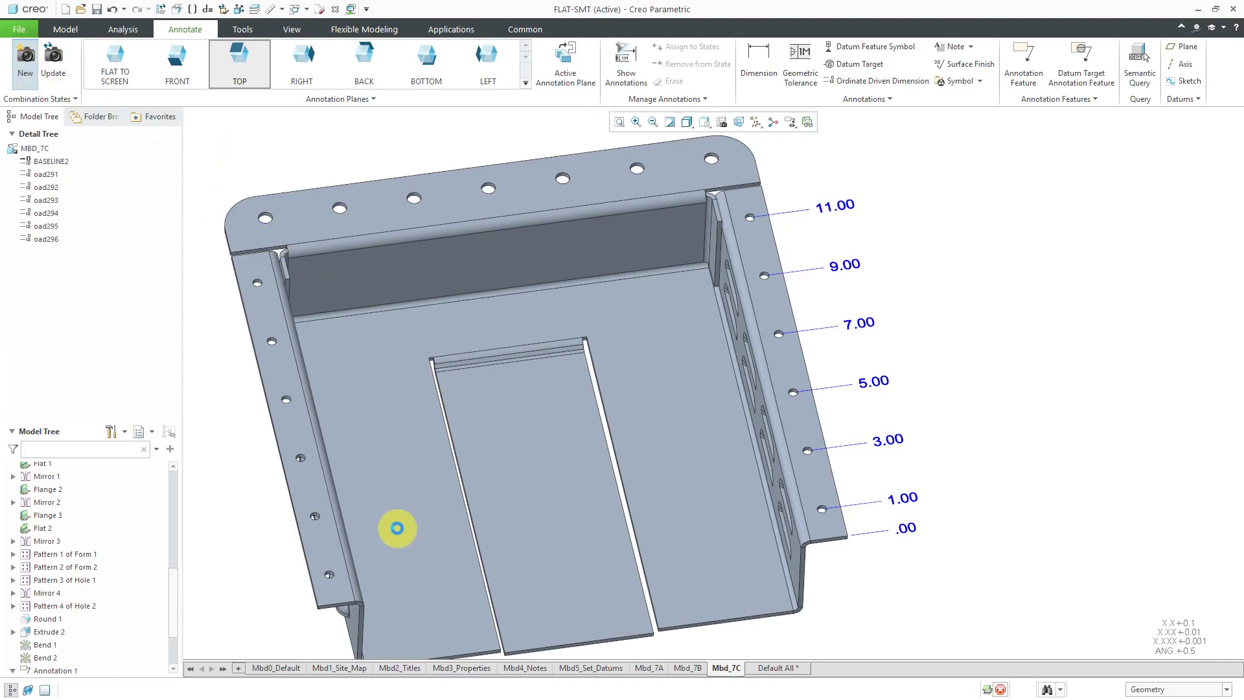
pyautogui.rightClick(280, 669)
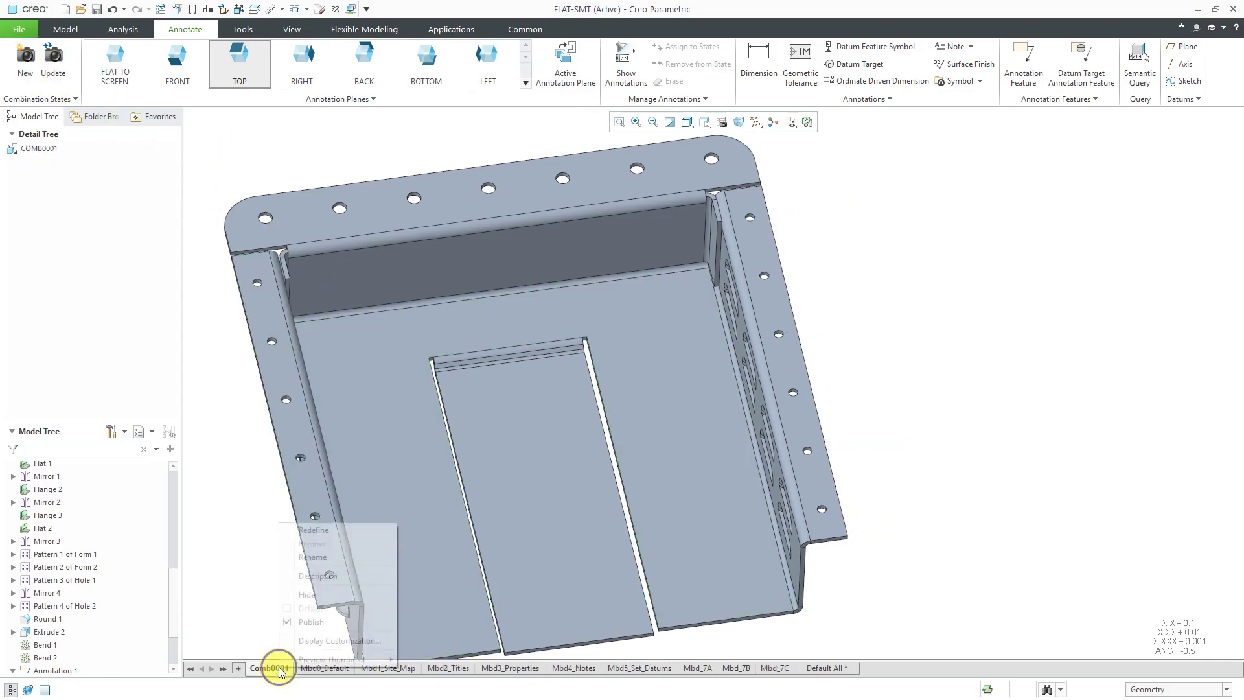
pyautogui.click(309, 557)
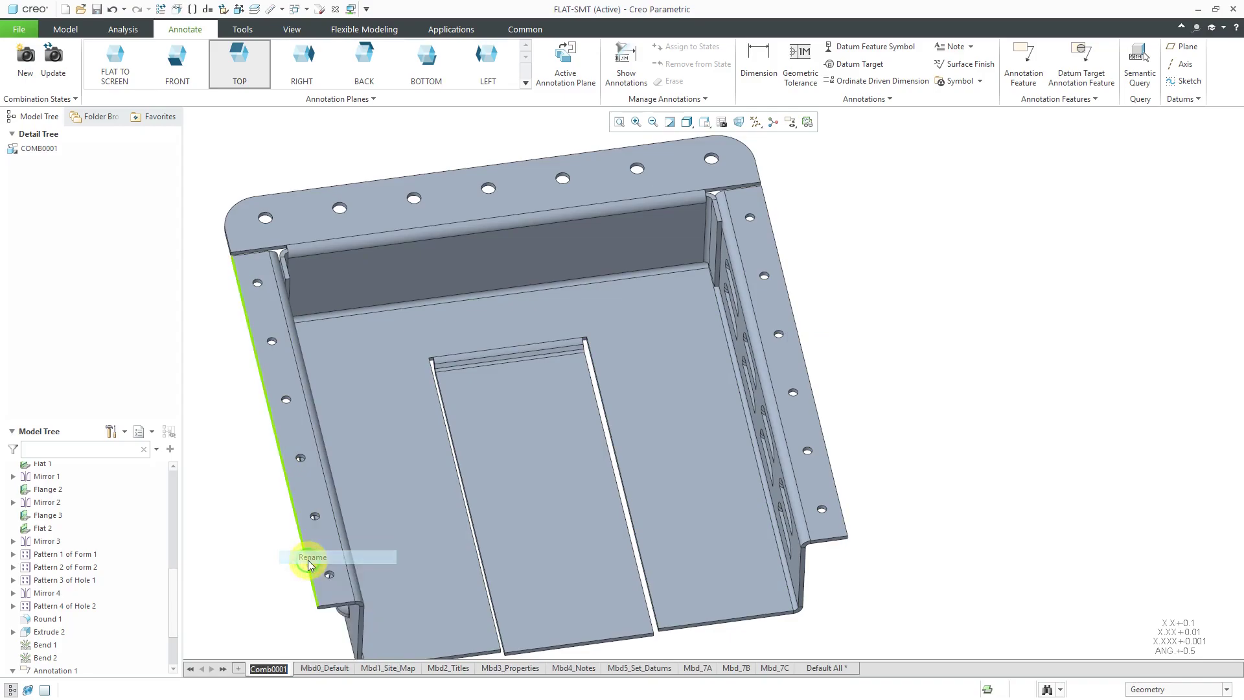
pyautogui.write('Mbd_7D')
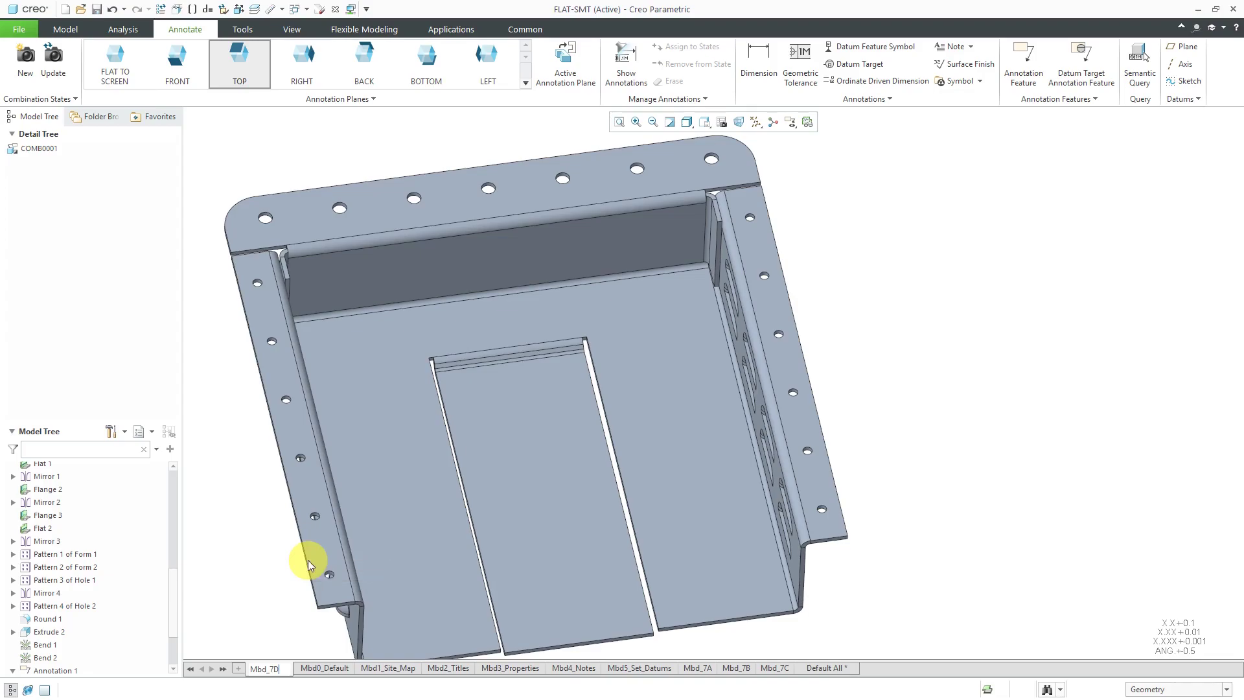
pyautogui.press('Return')
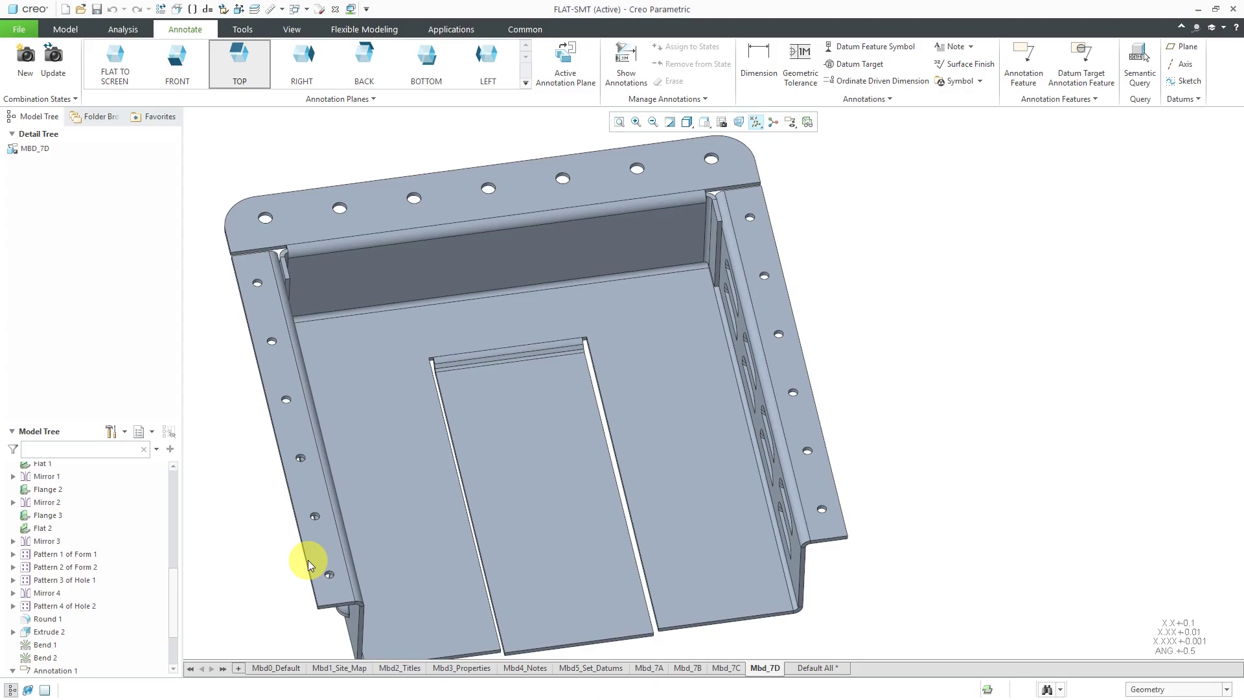
pyautogui.moveTo(521, 454); pyautogui.dragTo(533, 506, button='middle')
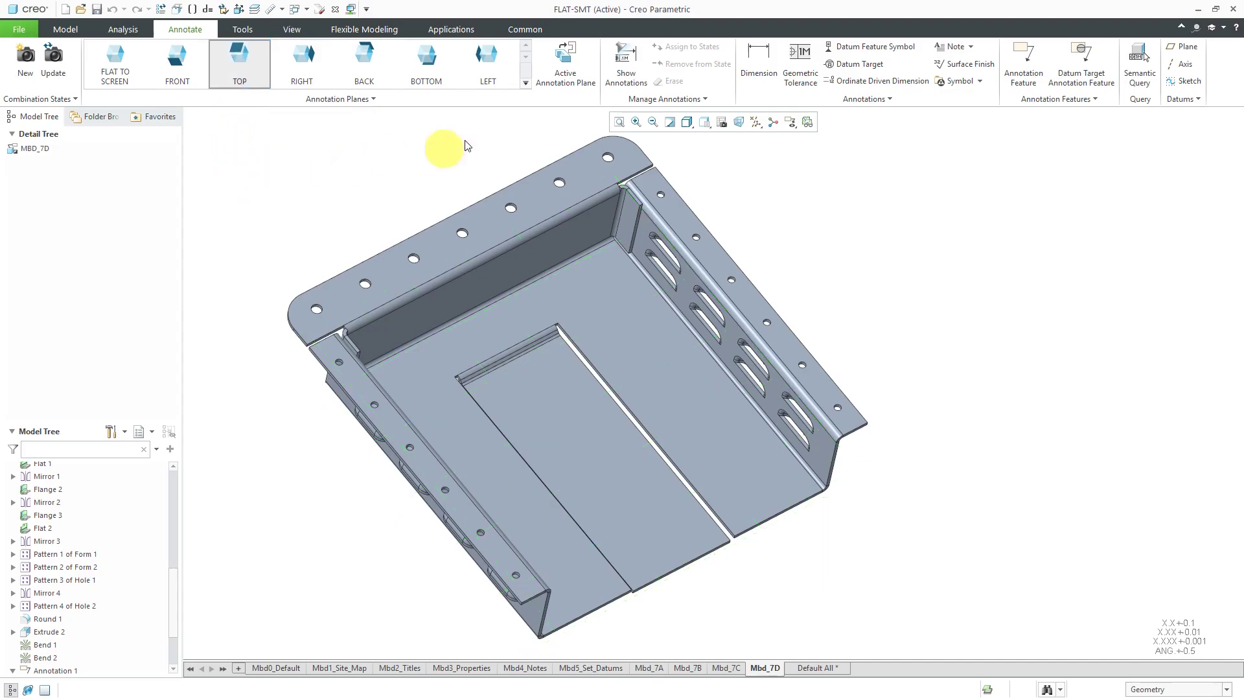
# In the Annotation Plane Manager, create a new annotation plane named 7D.
pyautogui.click(371, 100)
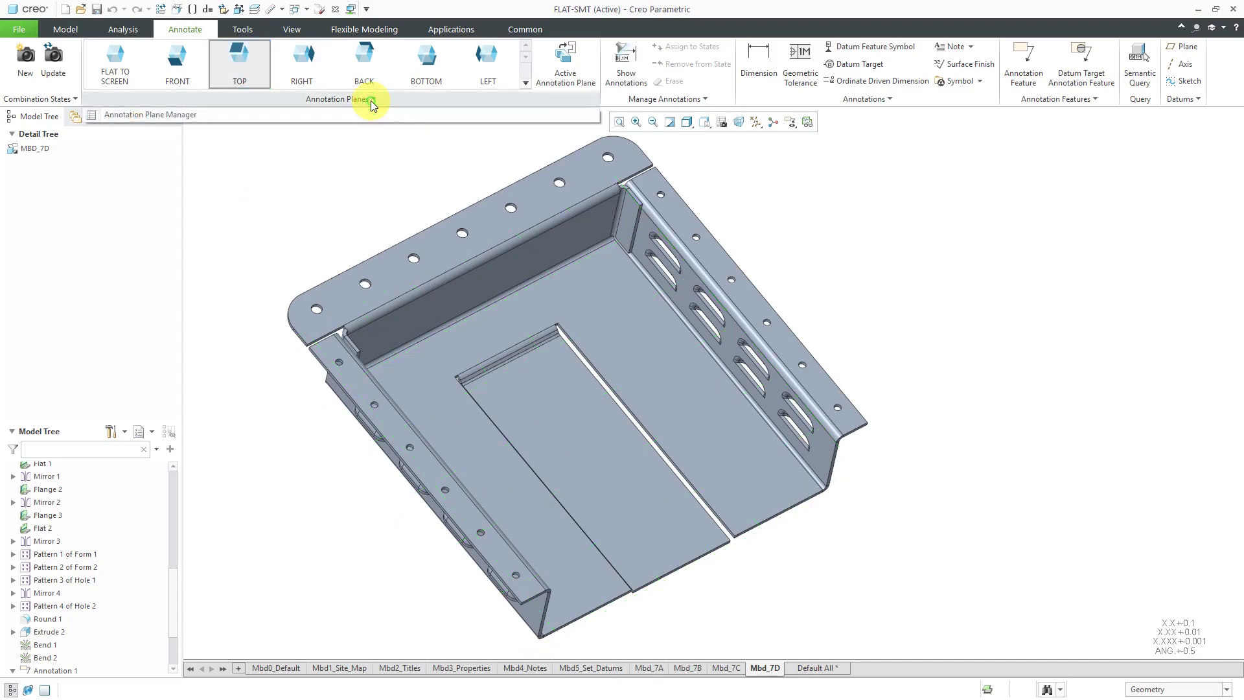
pyautogui.click(185, 118)
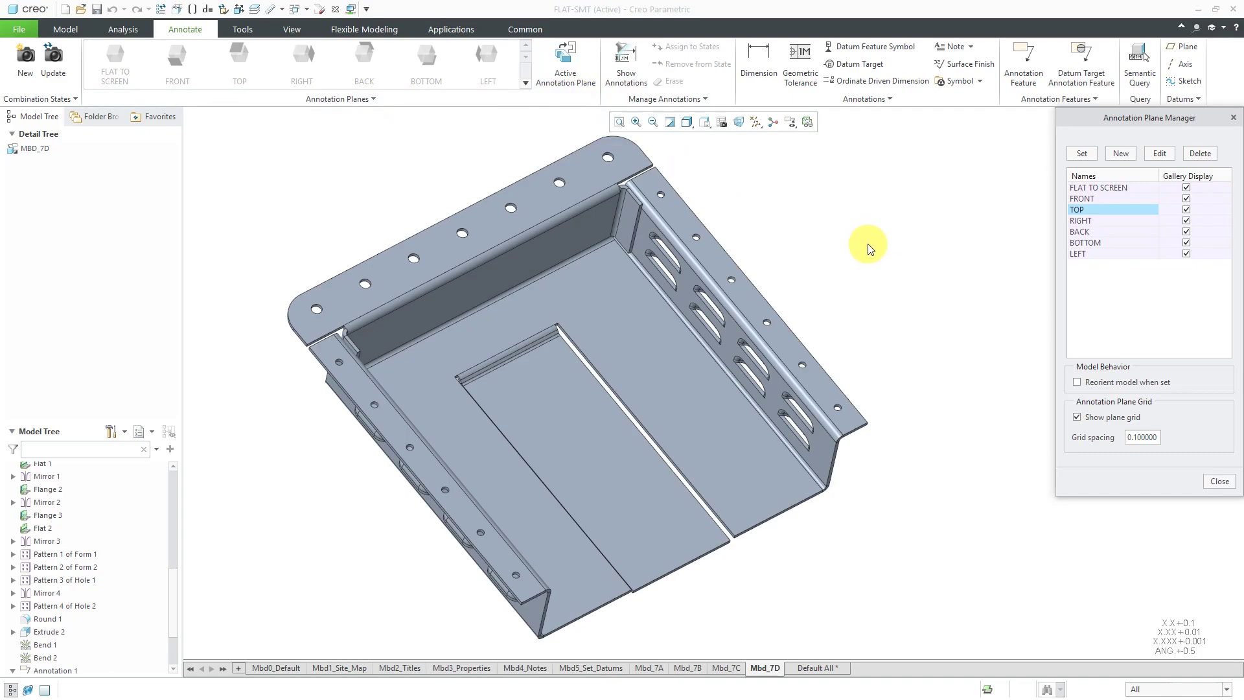
pyautogui.click(1123, 153)
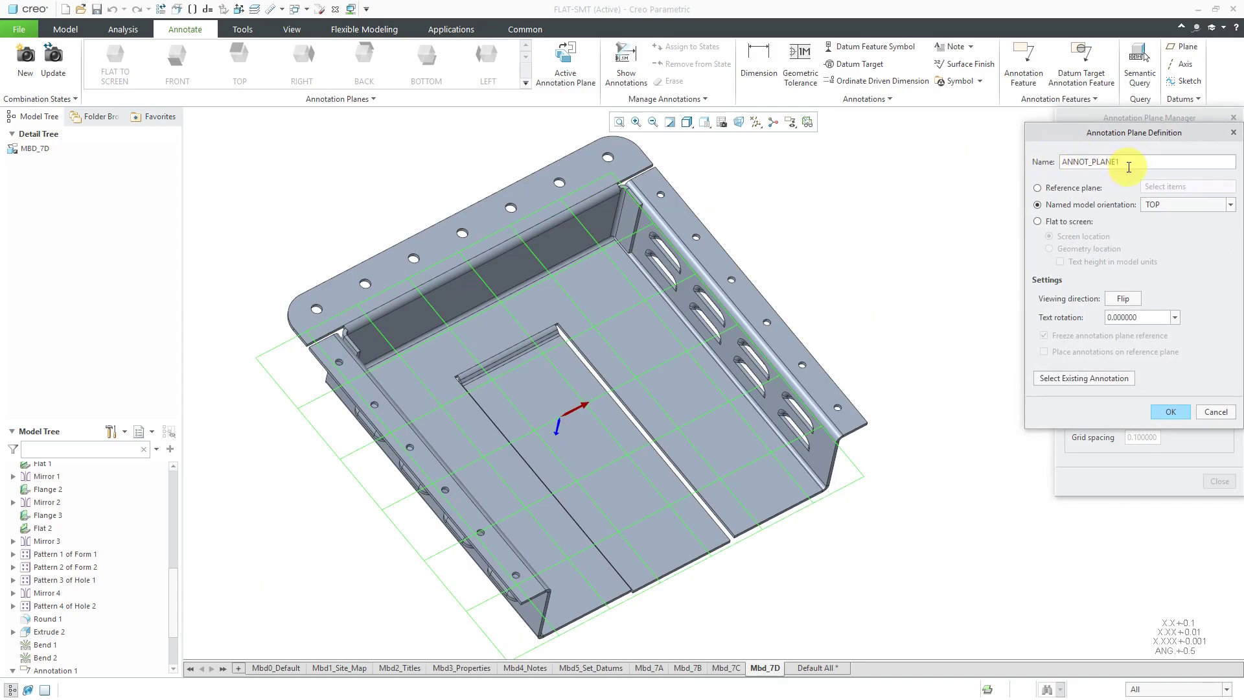
pyautogui.doubleClick(1129, 163)
pyautogui.write('7D')
pyautogui.press('Return')
# Reference plane 7D to the flat inner floor with 90° text rotation and flipped direction.
pyautogui.click(1098, 188)
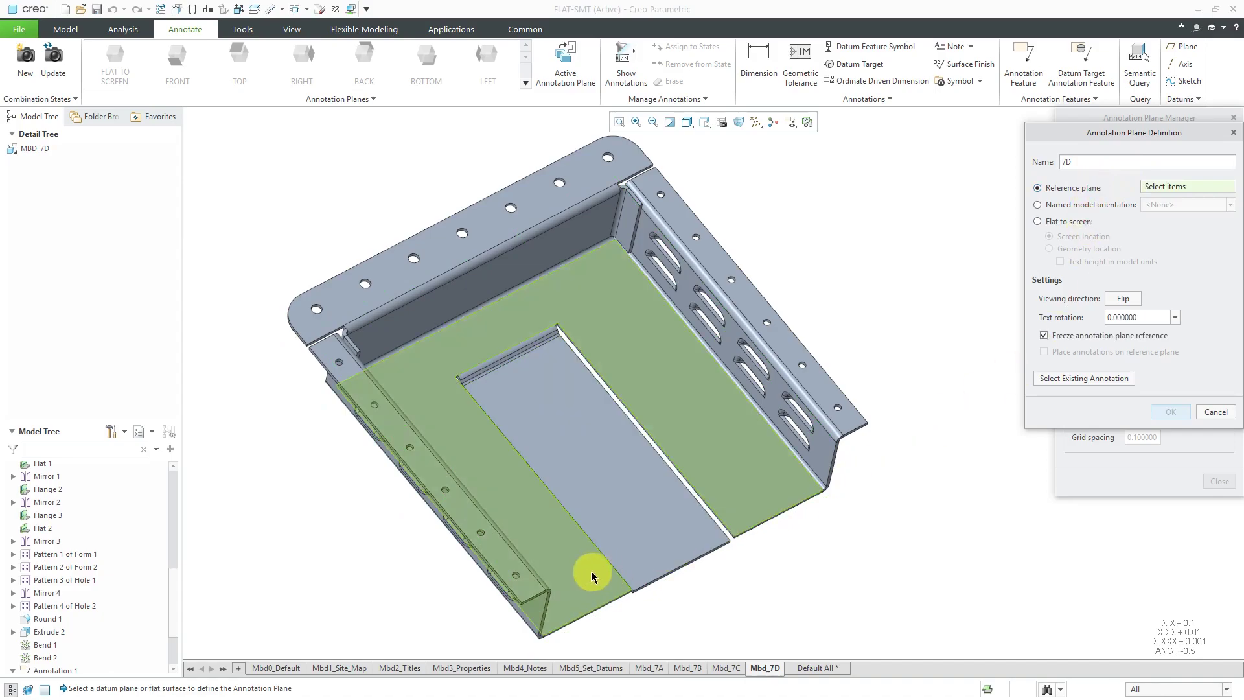
pyautogui.click(577, 581)
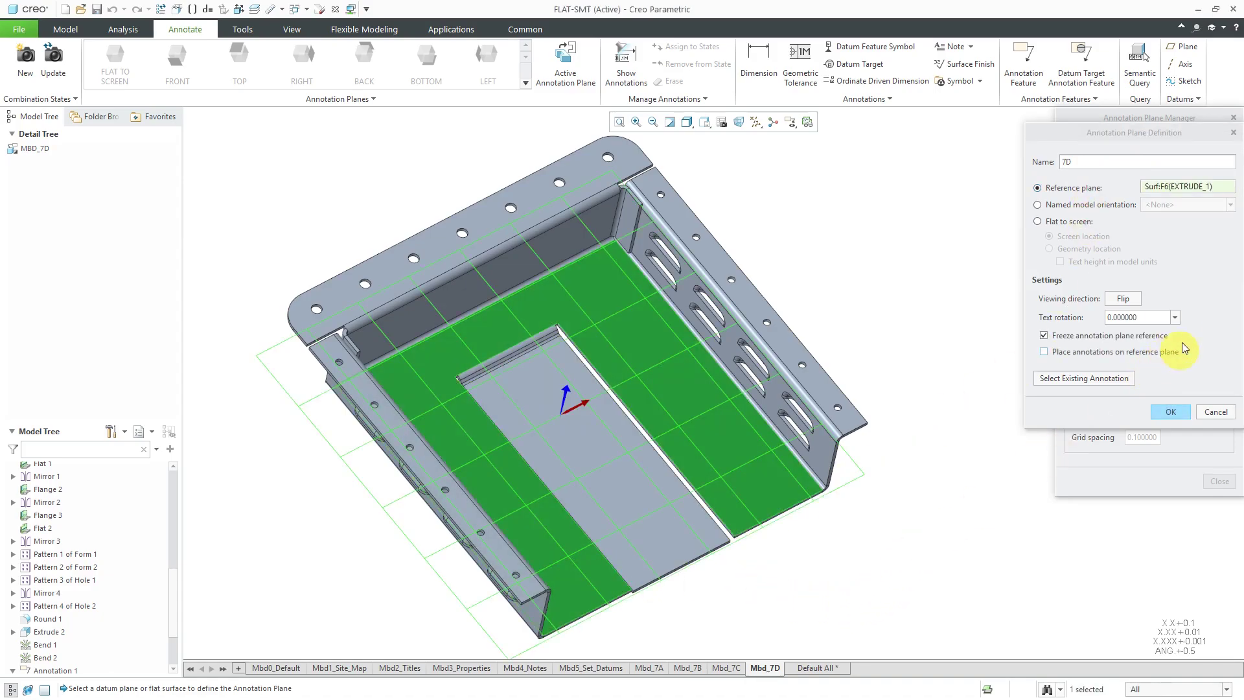
pyautogui.click(1176, 318)
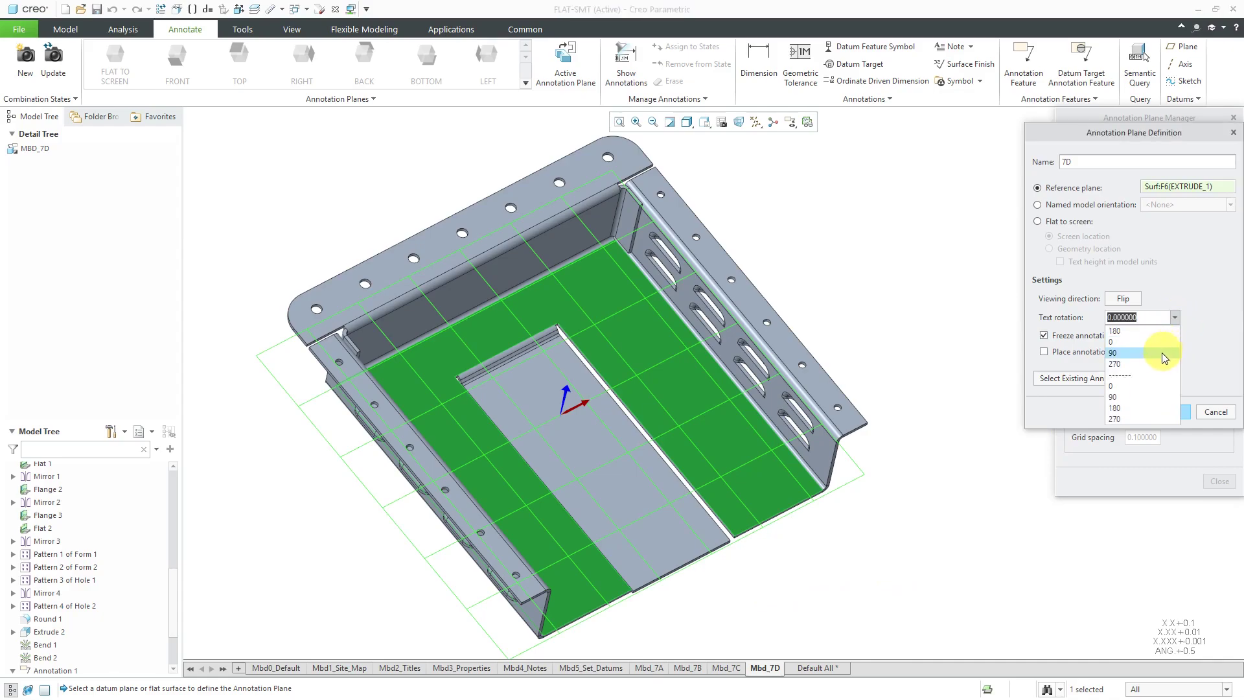
pyautogui.click(1164, 357)
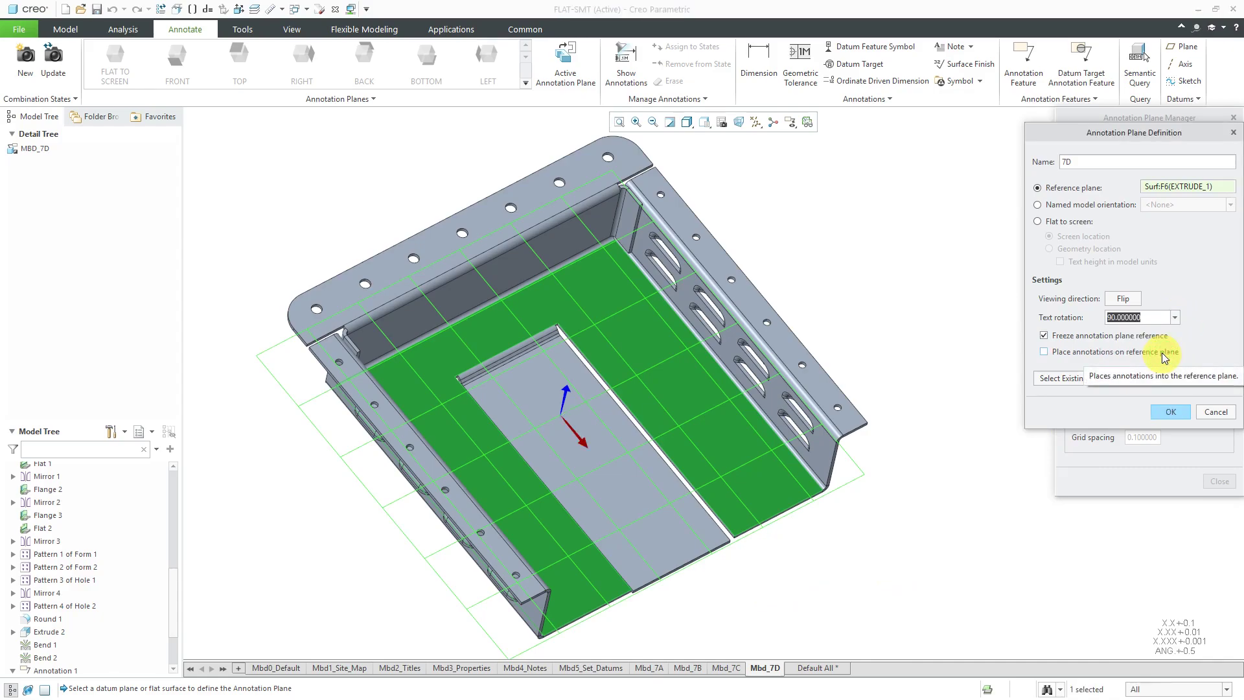
pyautogui.click(1134, 301)
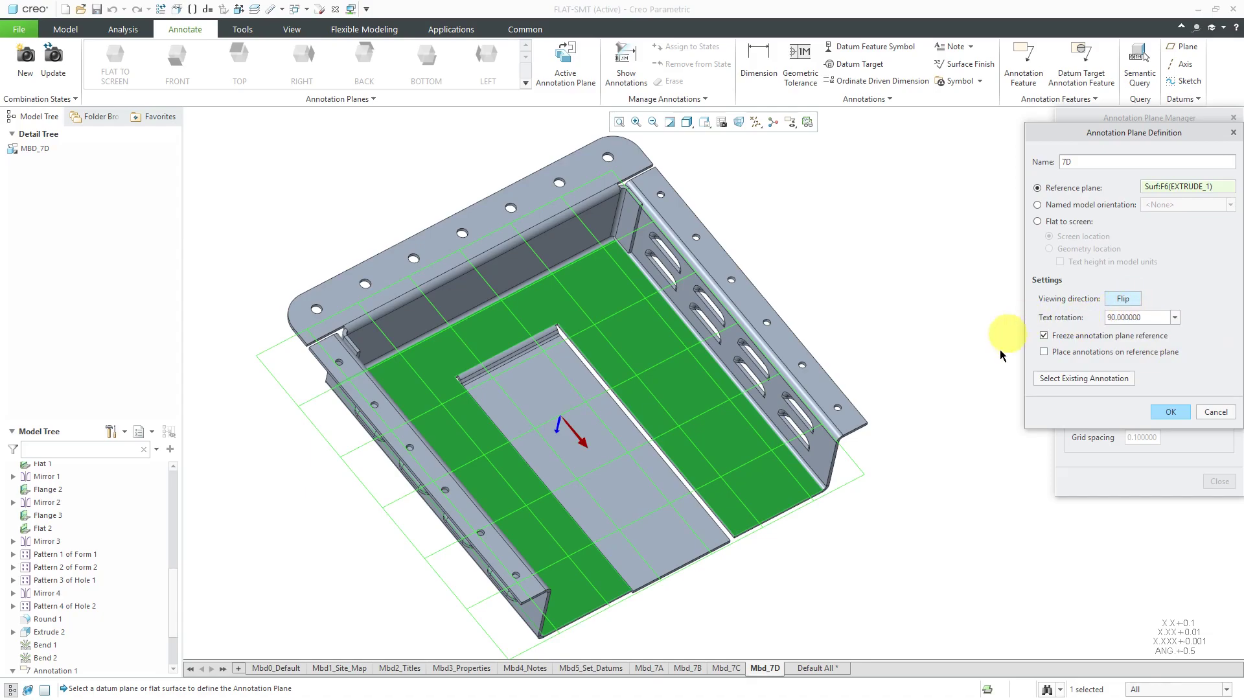
pyautogui.moveTo(756, 356); pyautogui.dragTo(647, 328, button='middle')
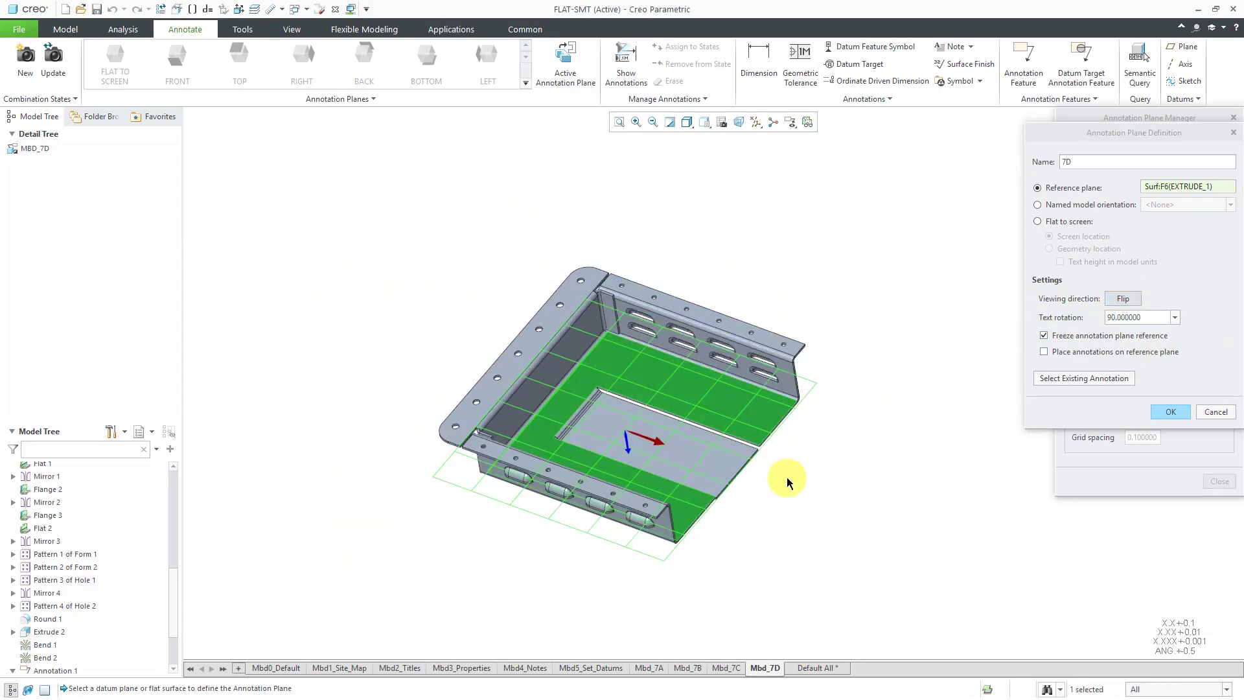
pyautogui.click(1171, 413)
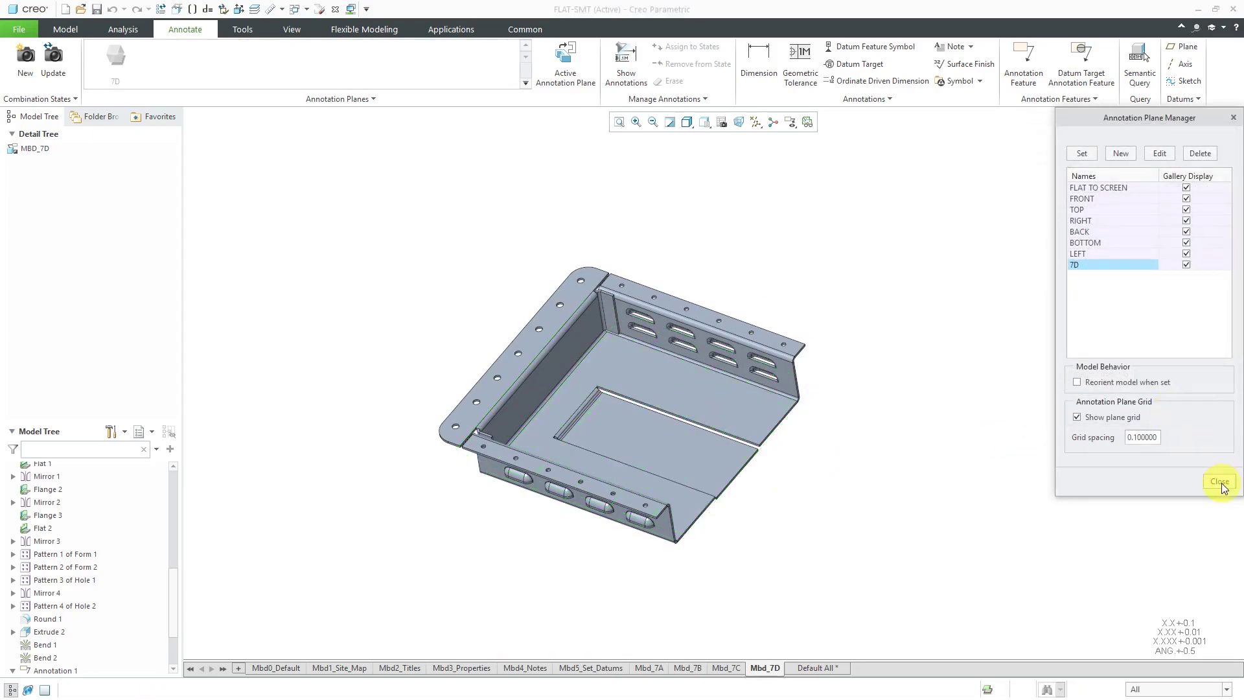
pyautogui.click(1221, 483)
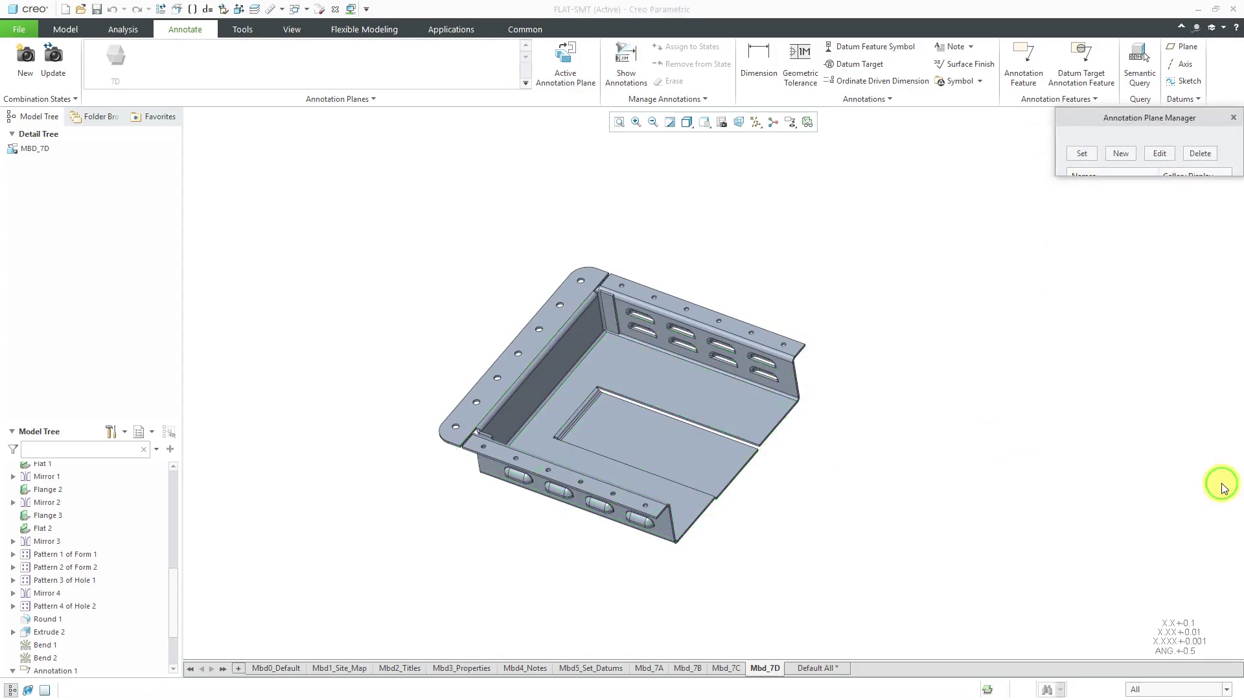
pyautogui.click(525, 82)
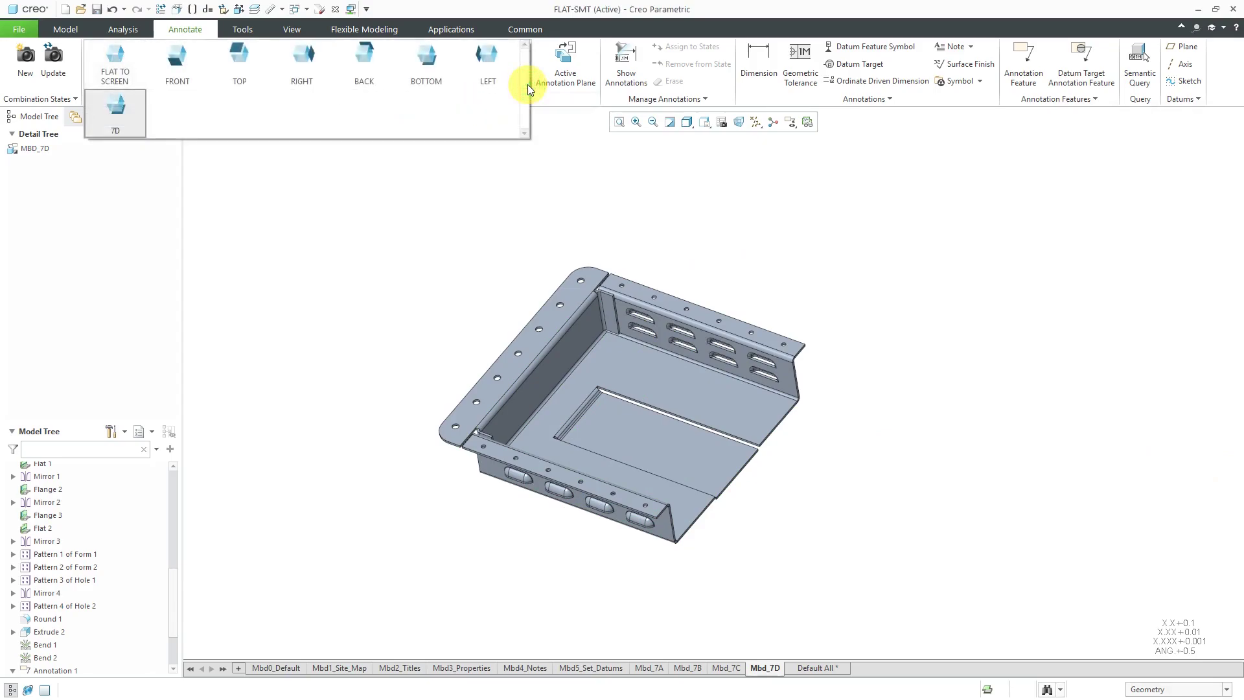
pyautogui.click(620, 177)
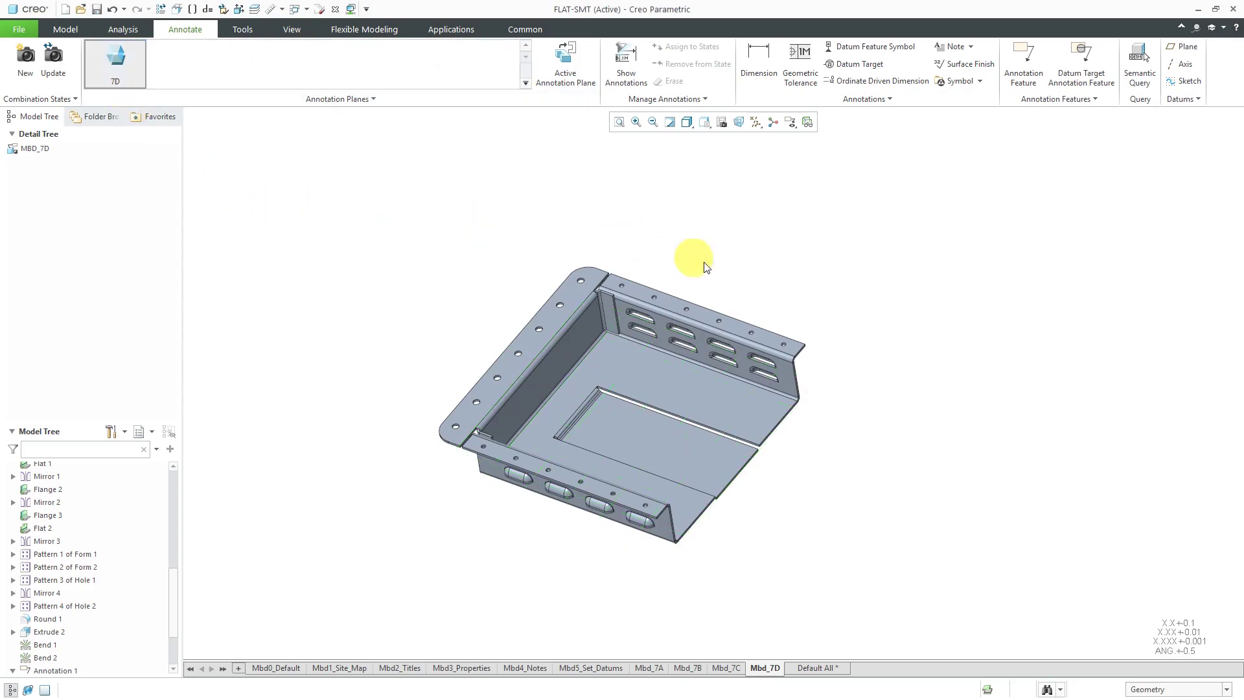
# Start an ordinate dimension with the flange surface as the .00 baseline.
pyautogui.scroll(3, 728, 524)
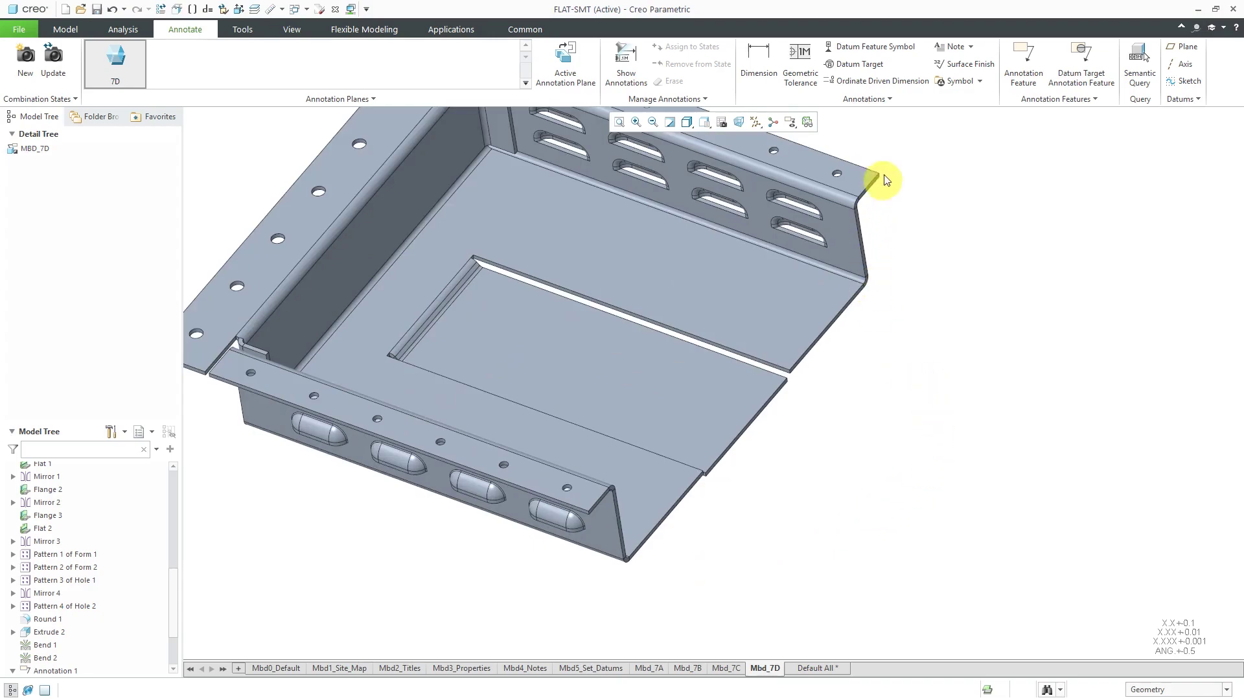
pyautogui.click(889, 83)
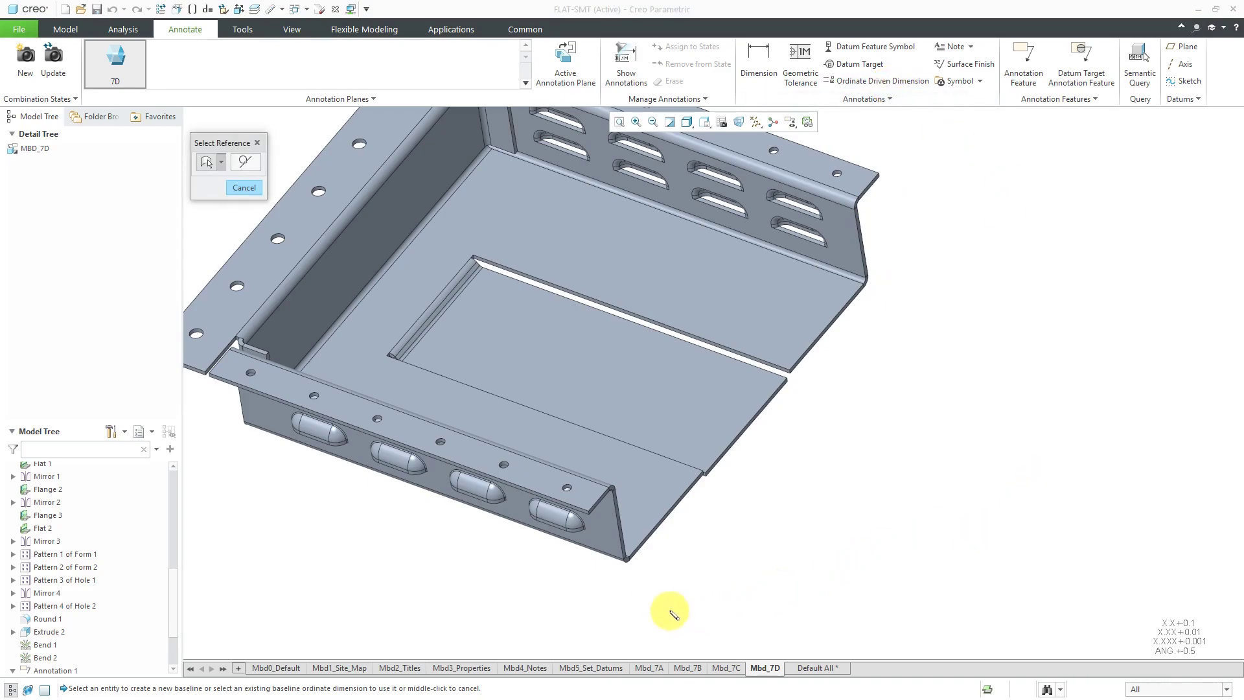
pyautogui.scroll(5, 639, 592)
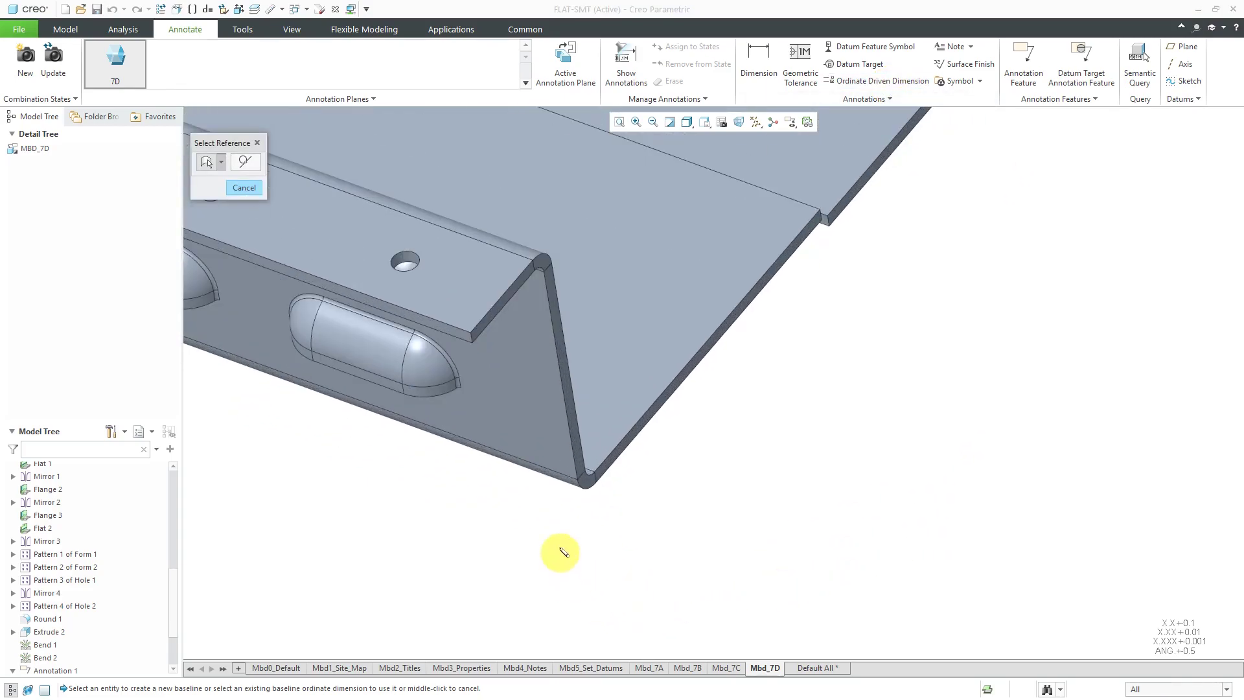
pyautogui.click(555, 462)
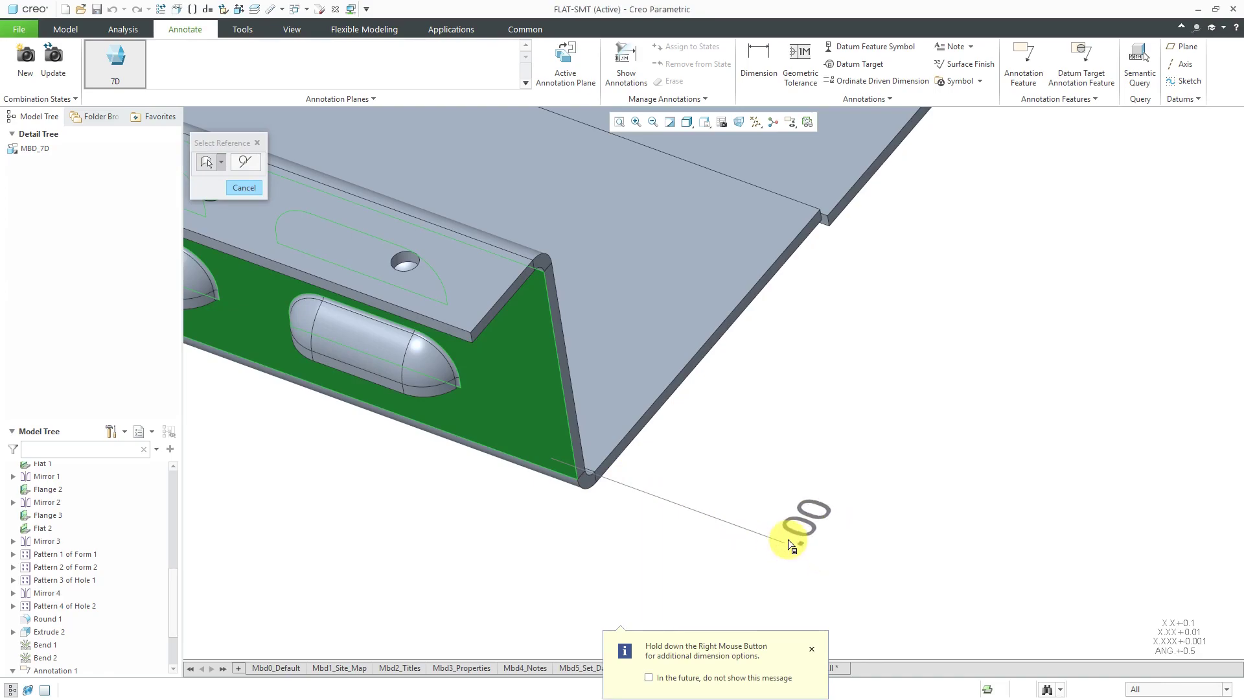
pyautogui.middleClick(798, 542)
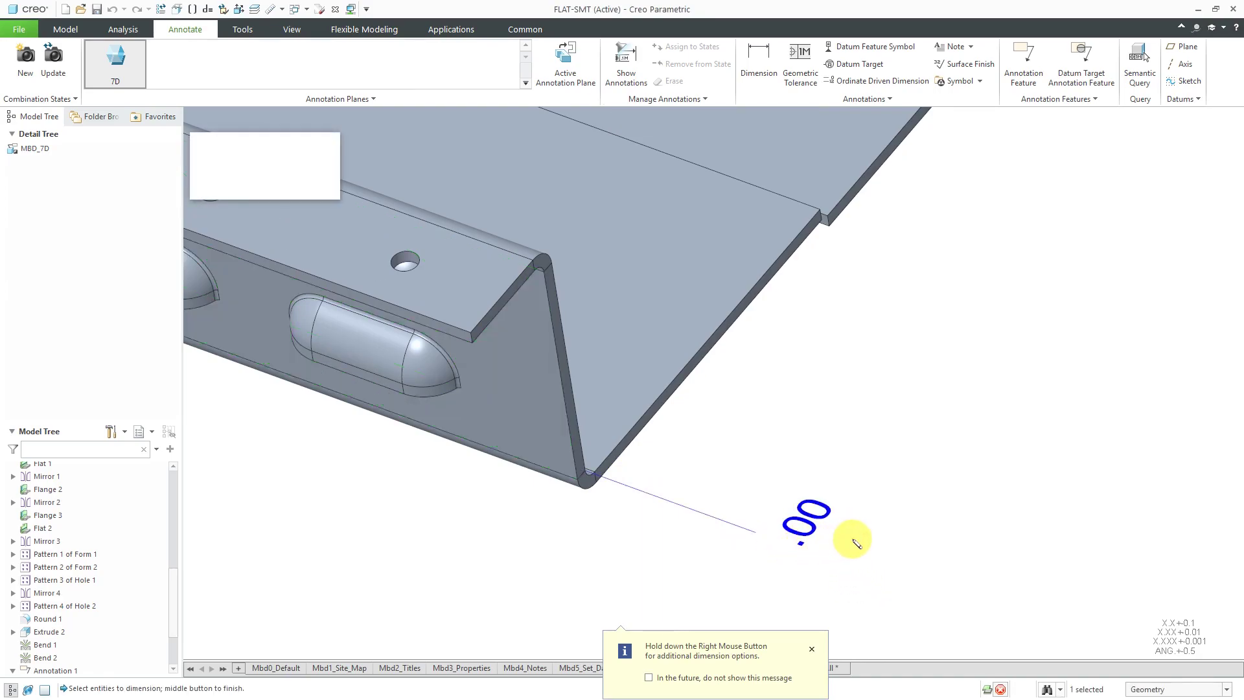
pyautogui.middleClick(864, 497)
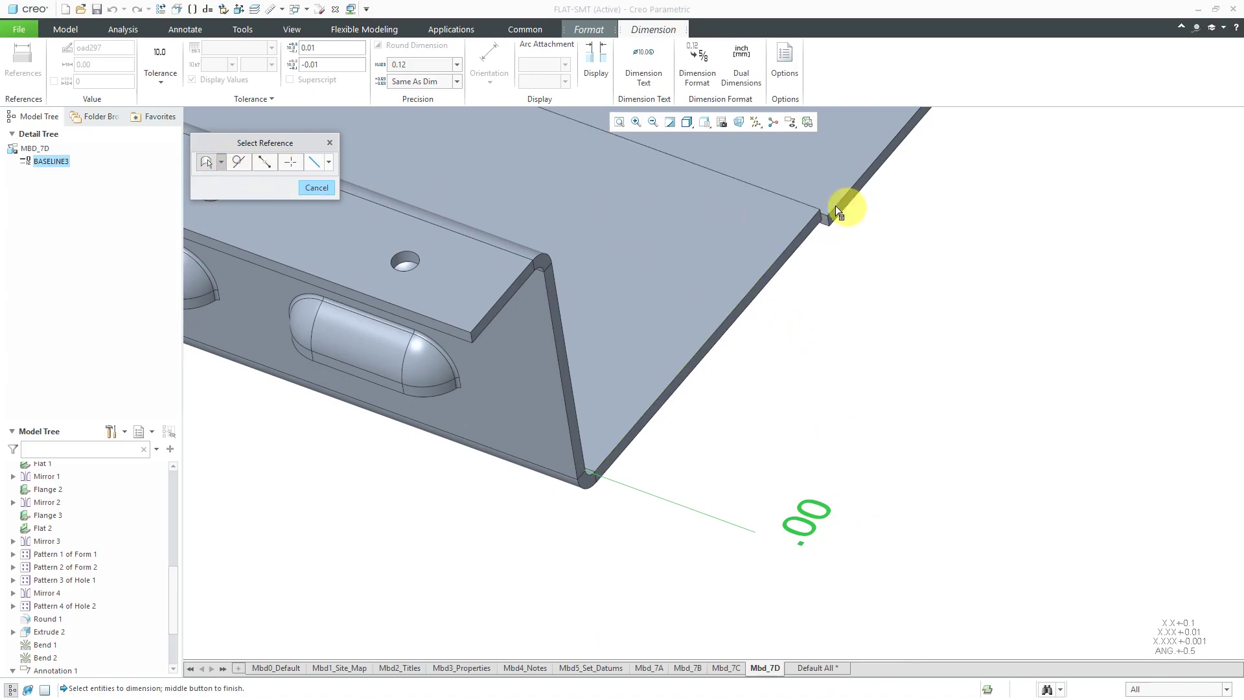
# Add the 3.88 ordinate dimension to the plate's step edge.
pyautogui.scroll(-1, 833, 206)
pyautogui.click(787, 206)
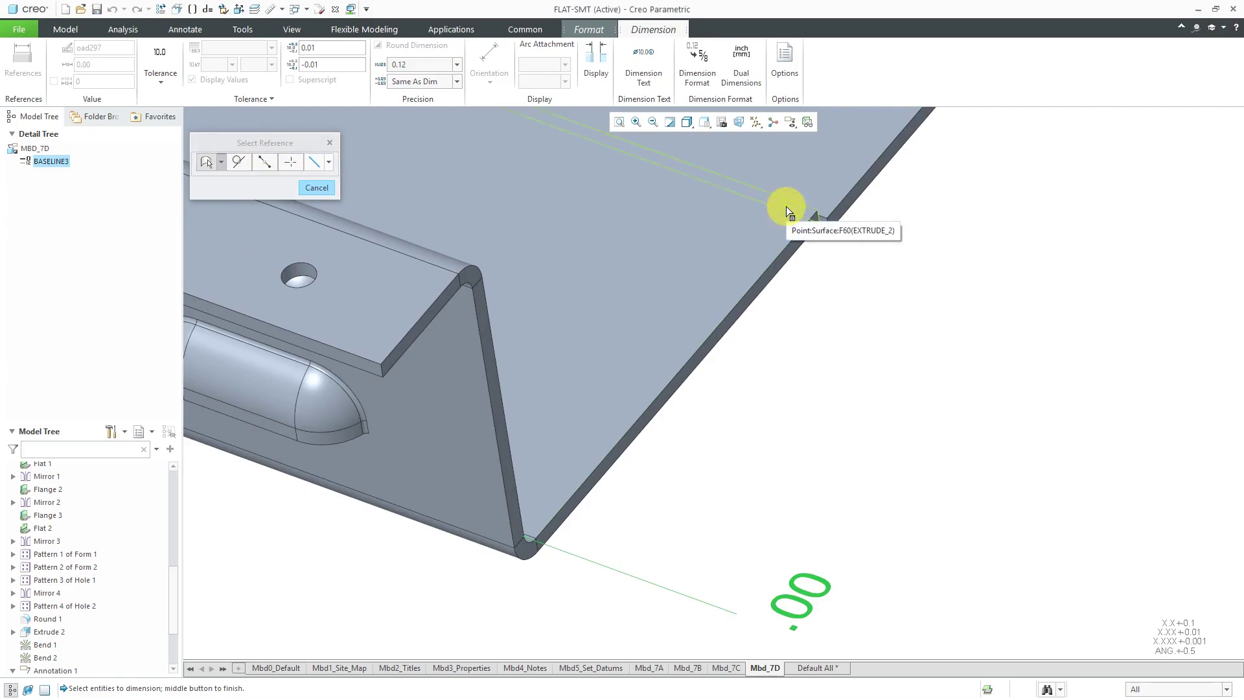
pyautogui.click(787, 206)
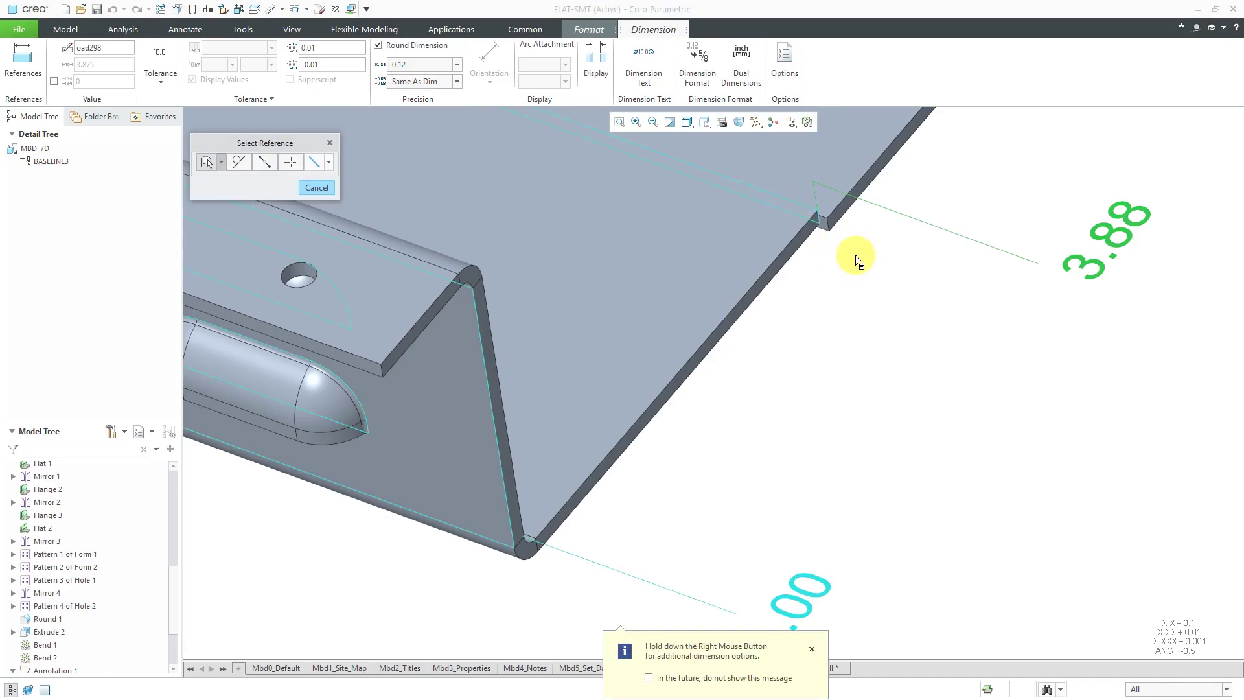
pyautogui.scroll(-2, 841, 245)
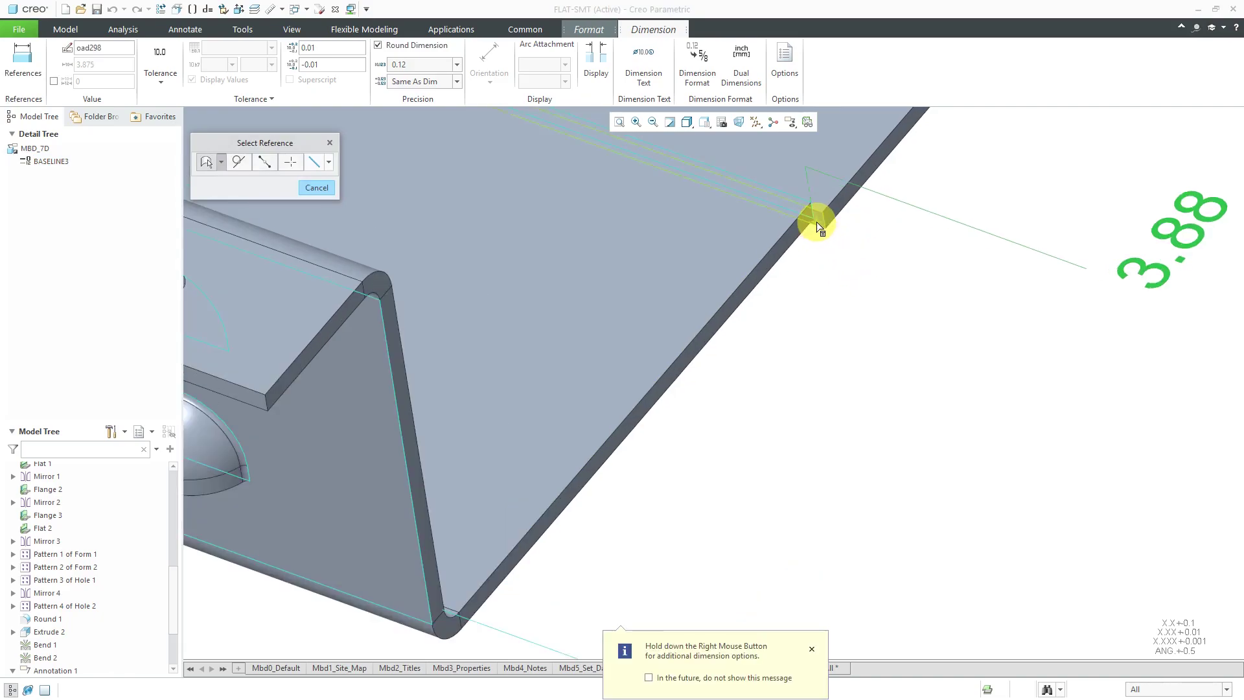
pyautogui.middleClick(818, 224)
pyautogui.scroll(3, 830, 305)
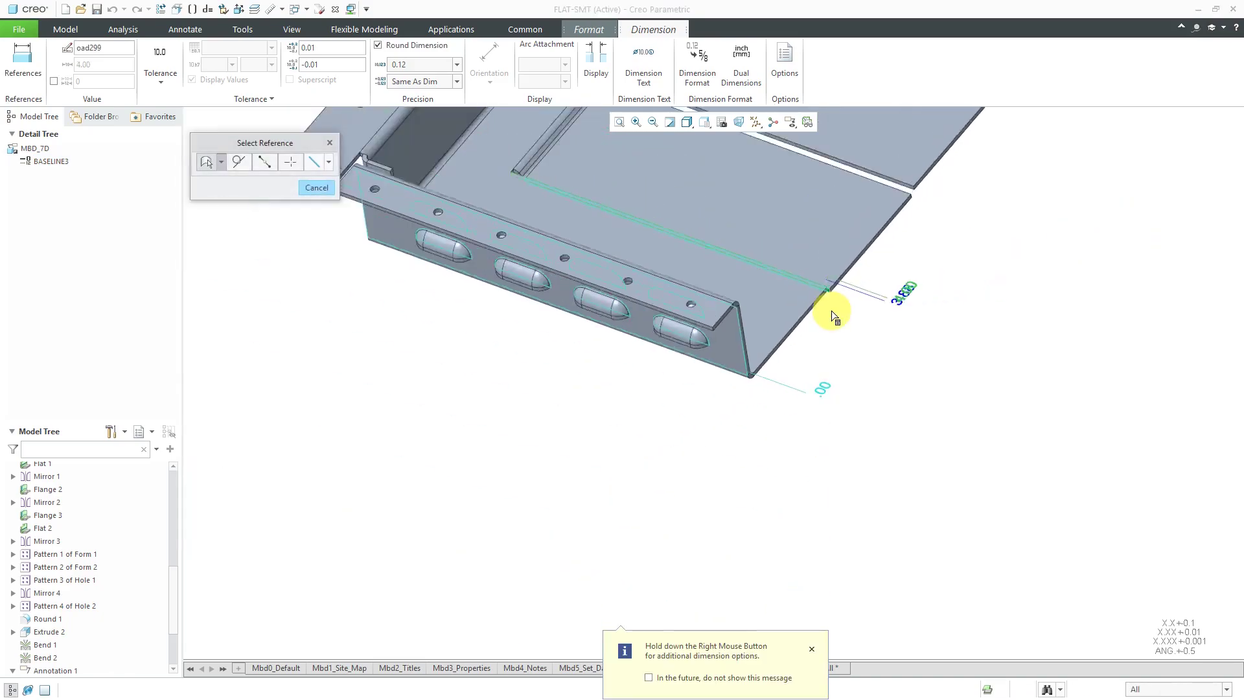
pyautogui.scroll(-4, 891, 197)
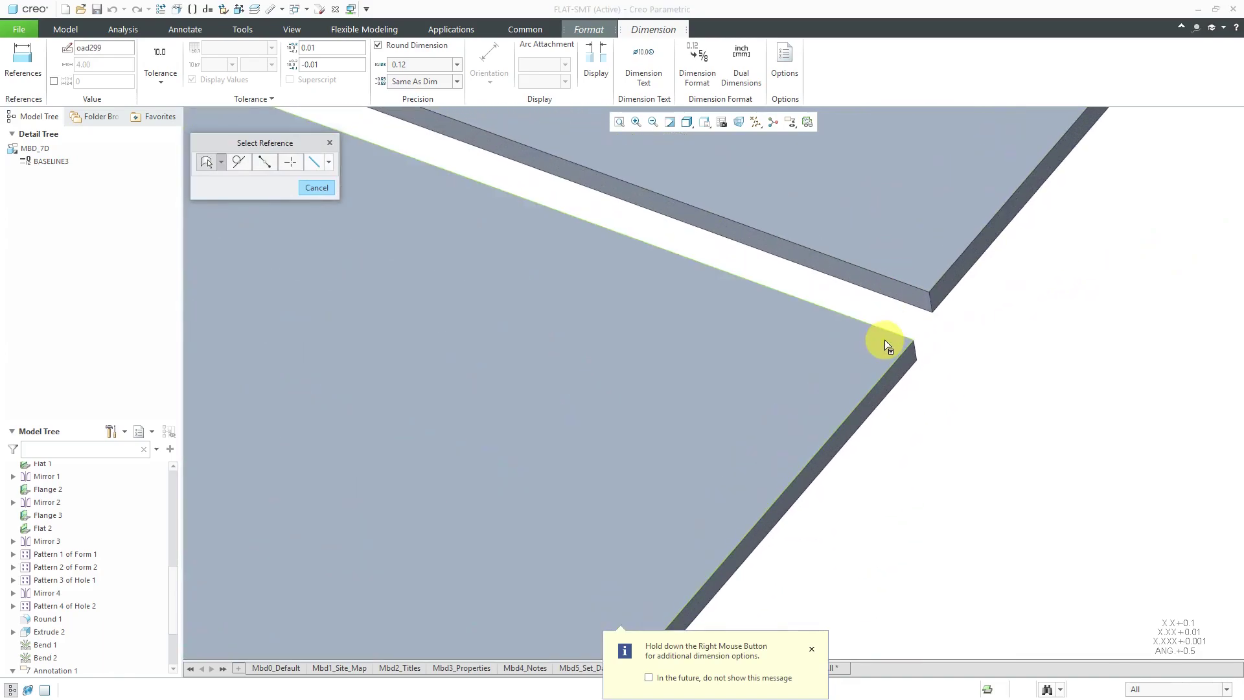
# Add the 8.00 ordinate dimension to the upper plate edge and finish dimensioning.
pyautogui.click(885, 340)
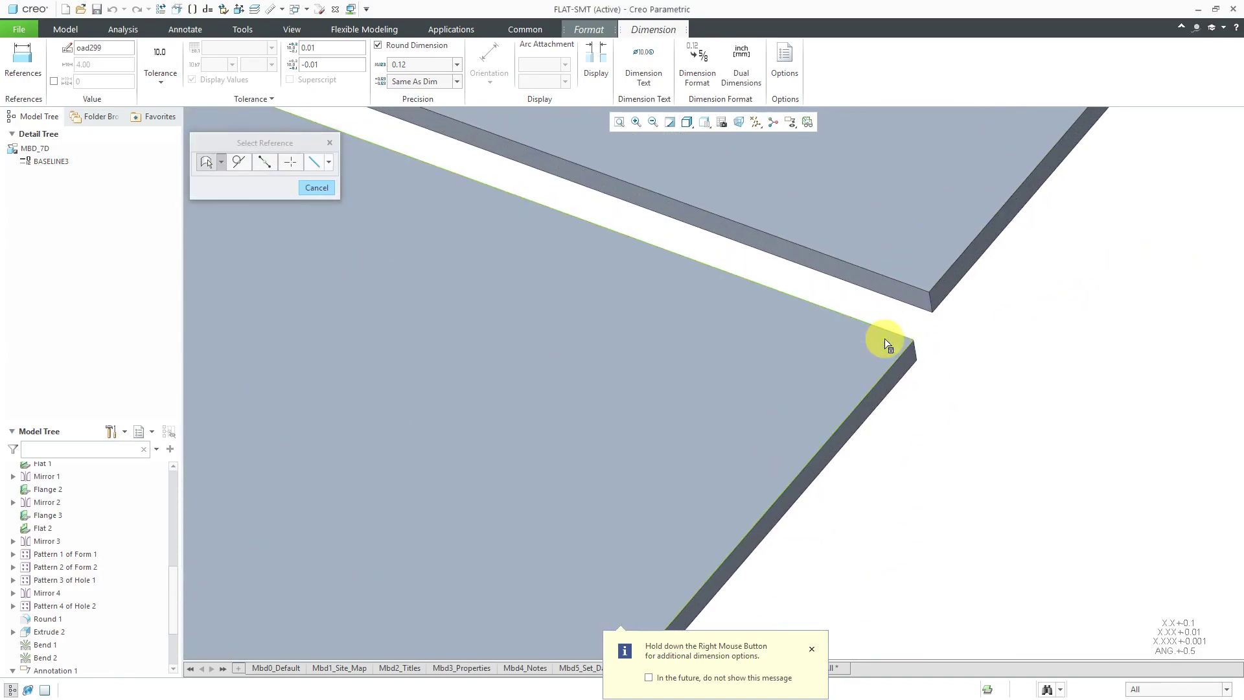
pyautogui.click(886, 337)
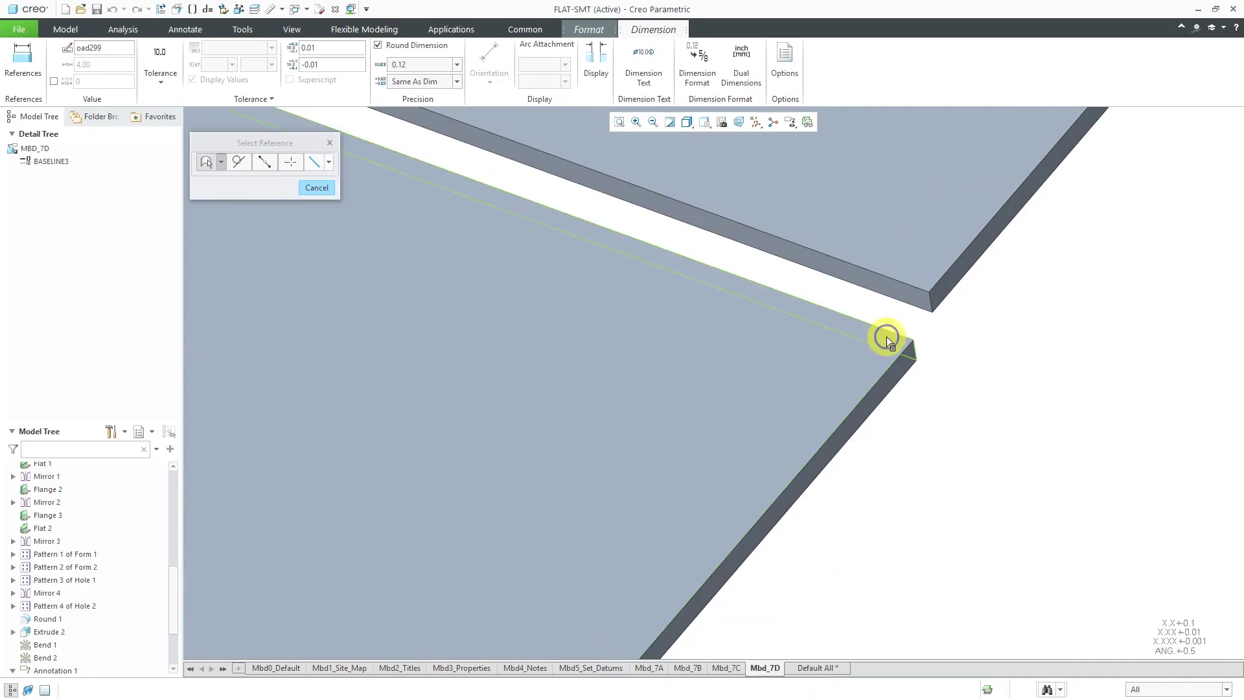
pyautogui.click(887, 337)
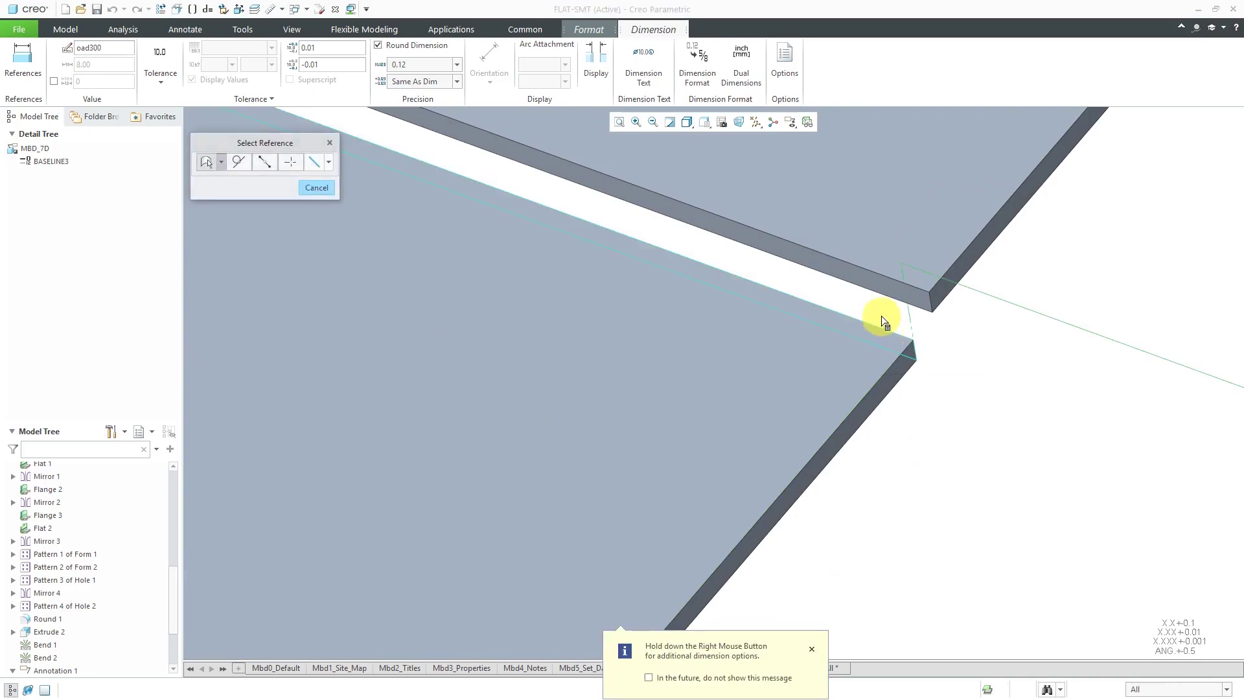
pyautogui.keyDown('ctrl'); pyautogui.click(882, 289); pyautogui.keyUp('ctrl')
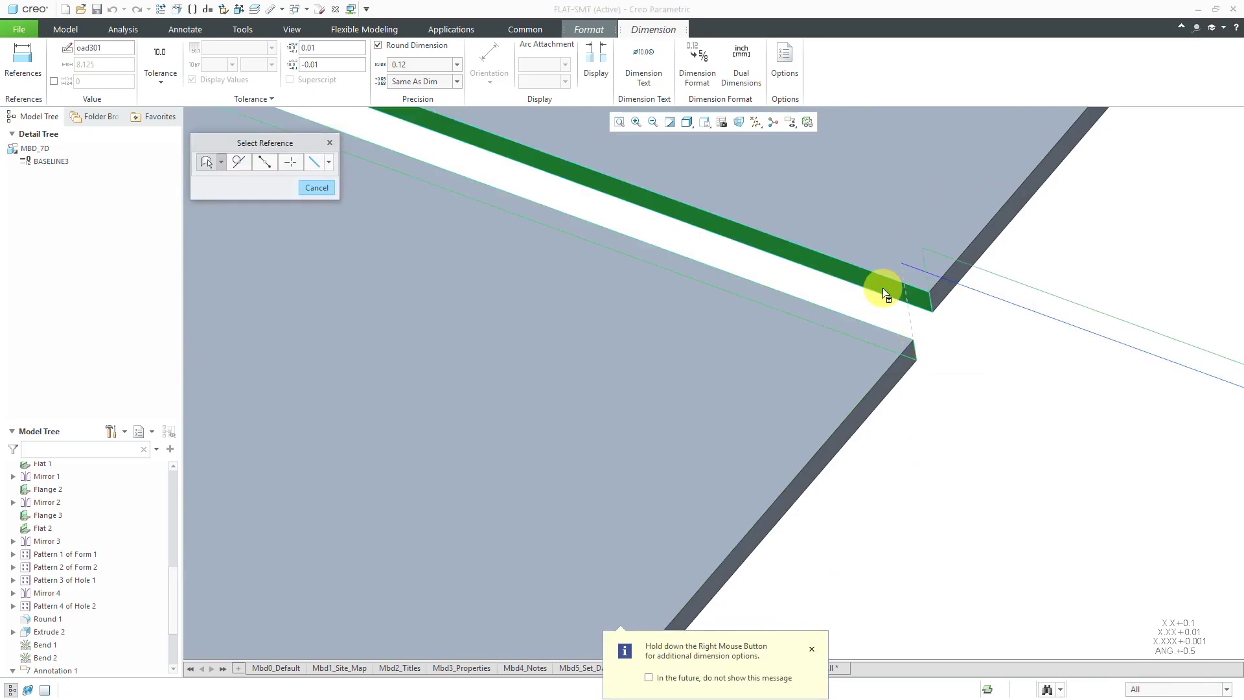
pyautogui.scroll(-2, 895, 292)
pyautogui.scroll(-3, 900, 299)
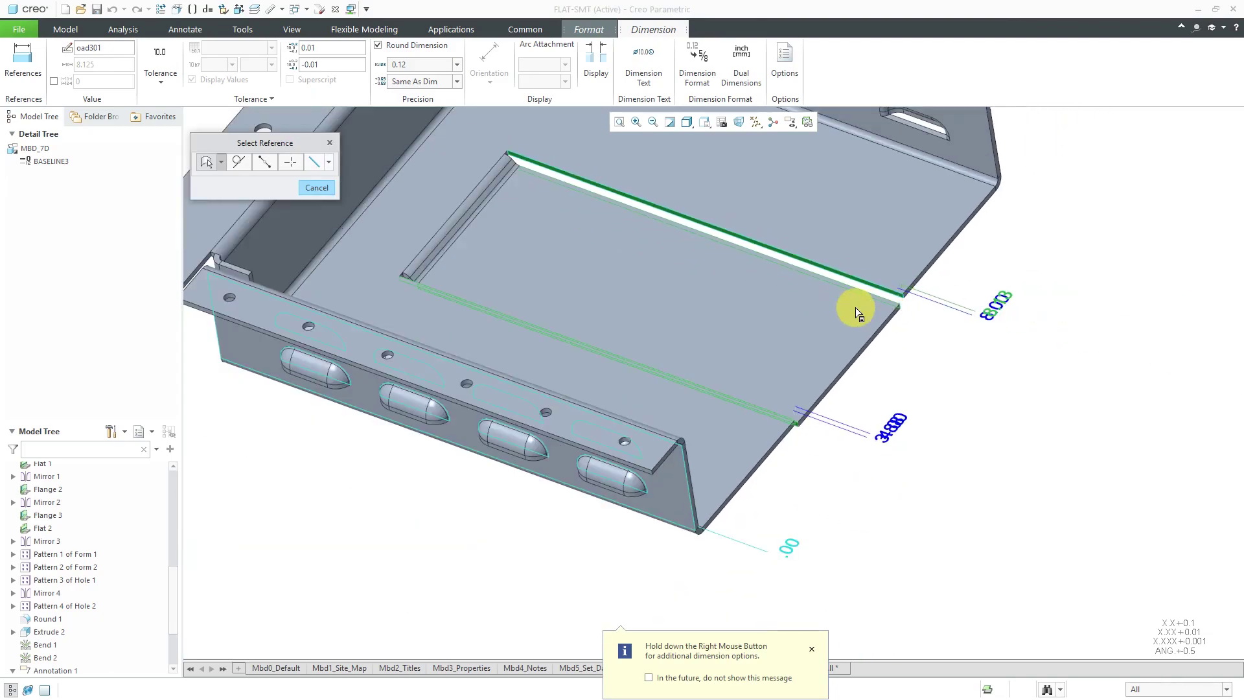
pyautogui.middleClick(978, 464)
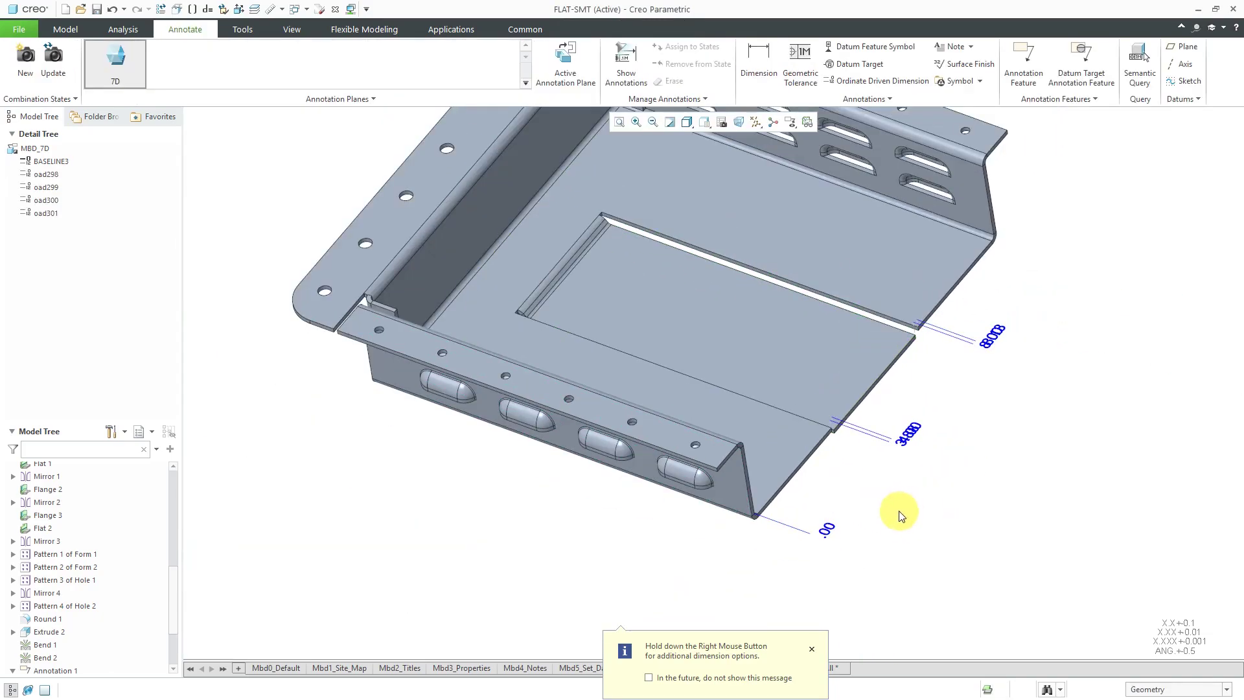
# Change the BASELINE3 ordinate set's orientation to 0° text rotation.
pyautogui.click(809, 538)
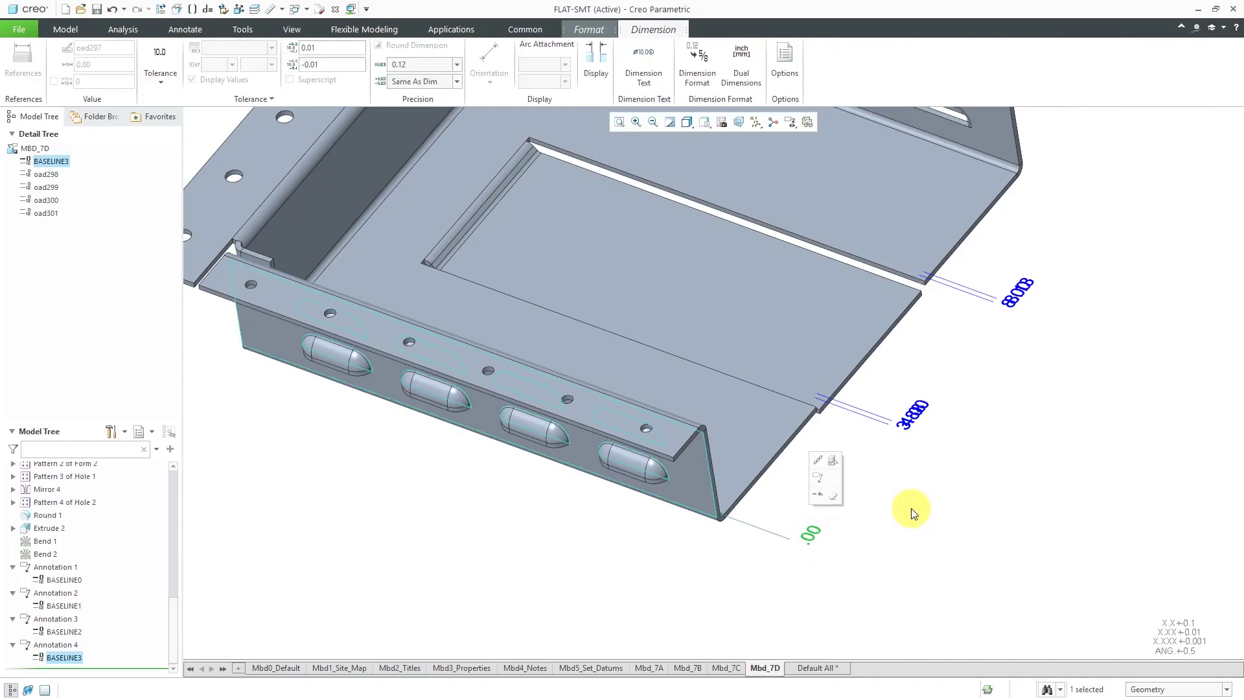
pyautogui.rightClick(911, 508)
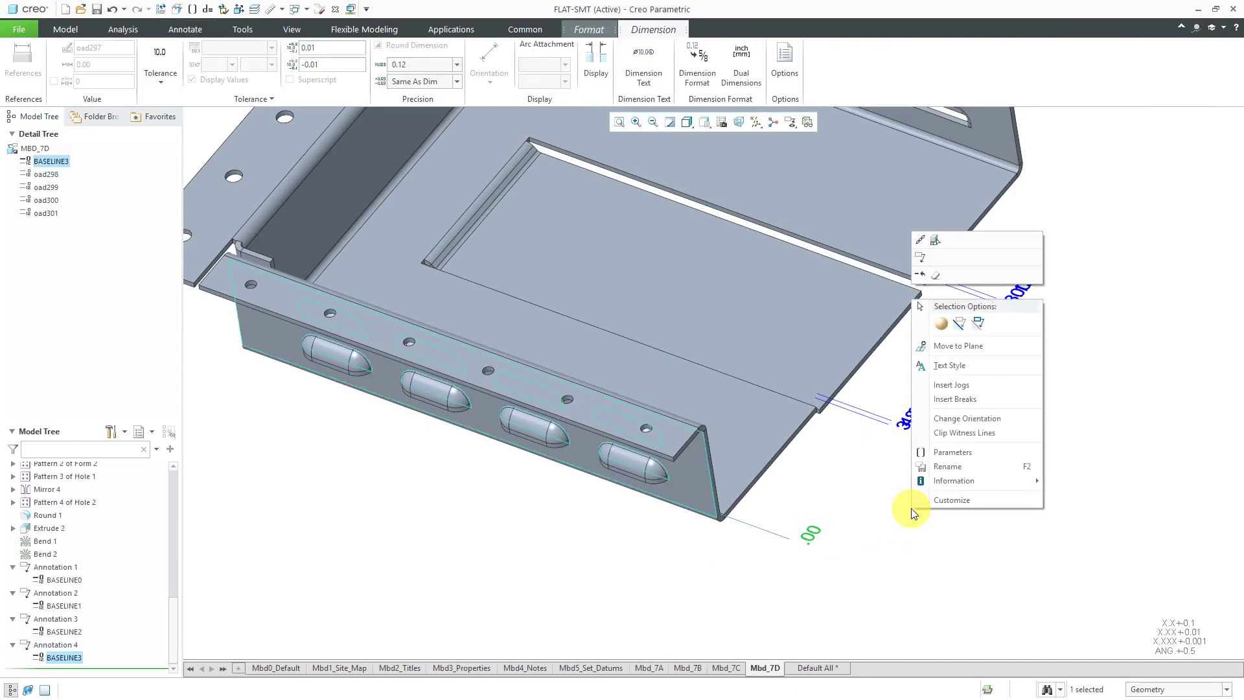
pyautogui.click(966, 420)
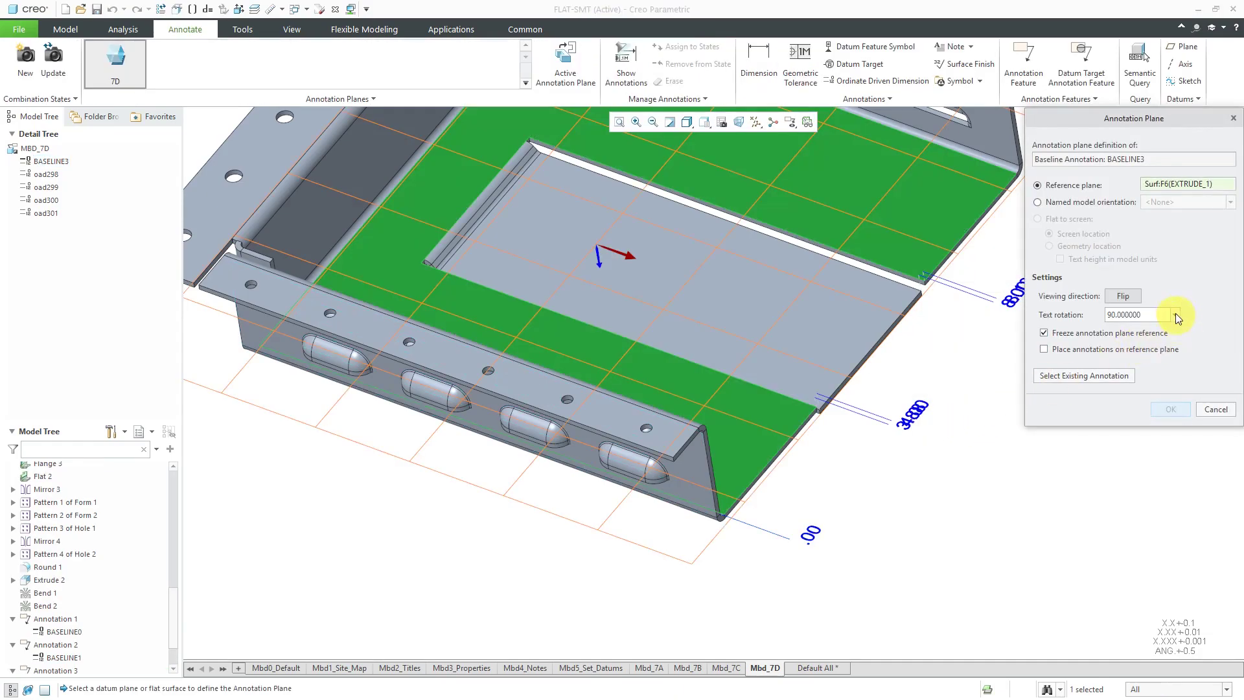
pyautogui.click(1176, 315)
pyautogui.click(1134, 351)
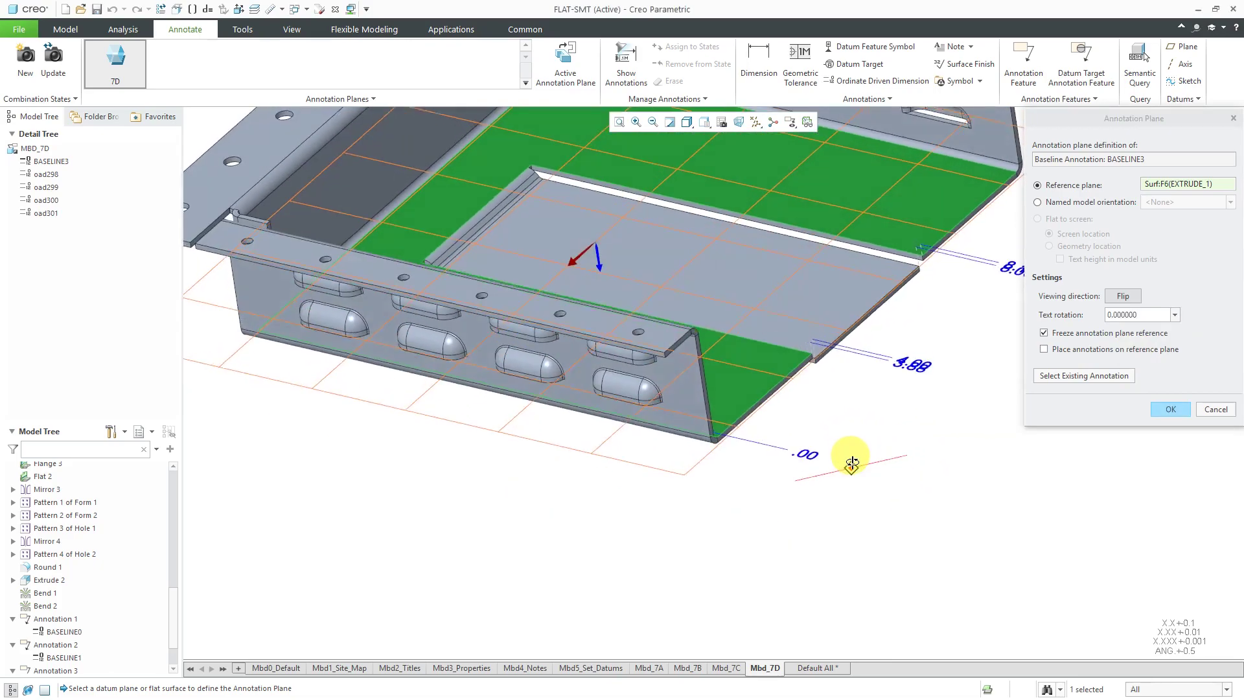
pyautogui.scroll(-3, 849, 468)
pyautogui.scroll(-2, 843, 471)
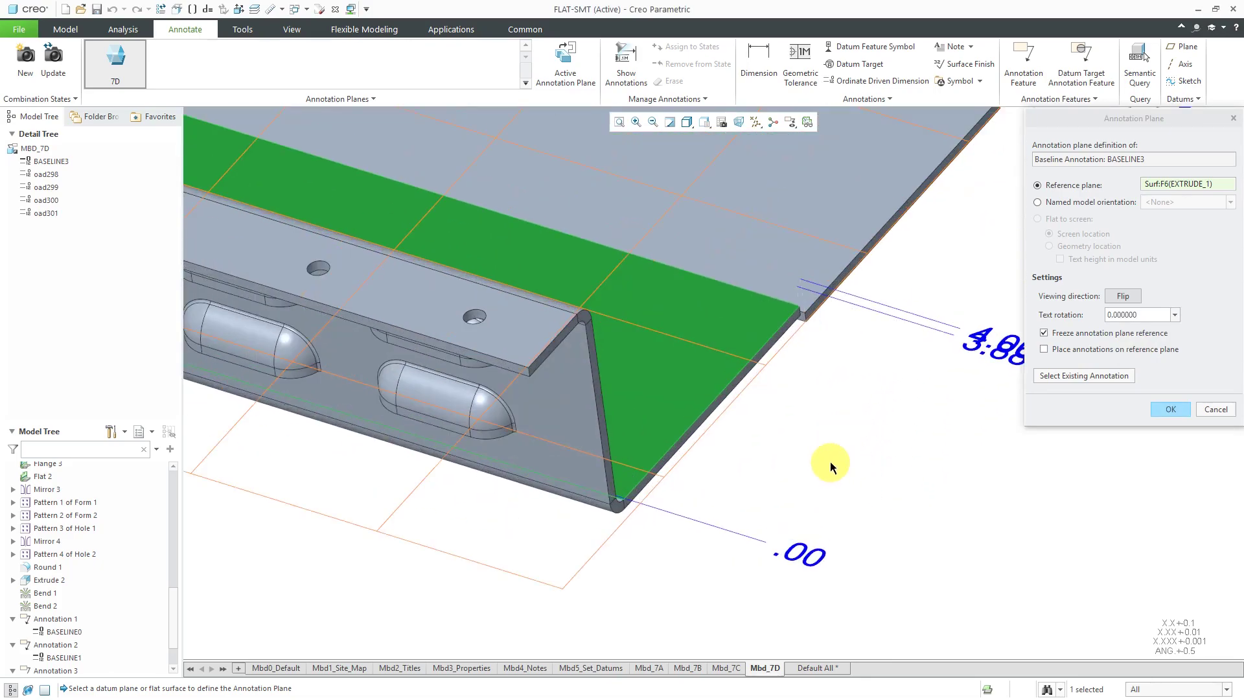
pyautogui.click(1154, 409)
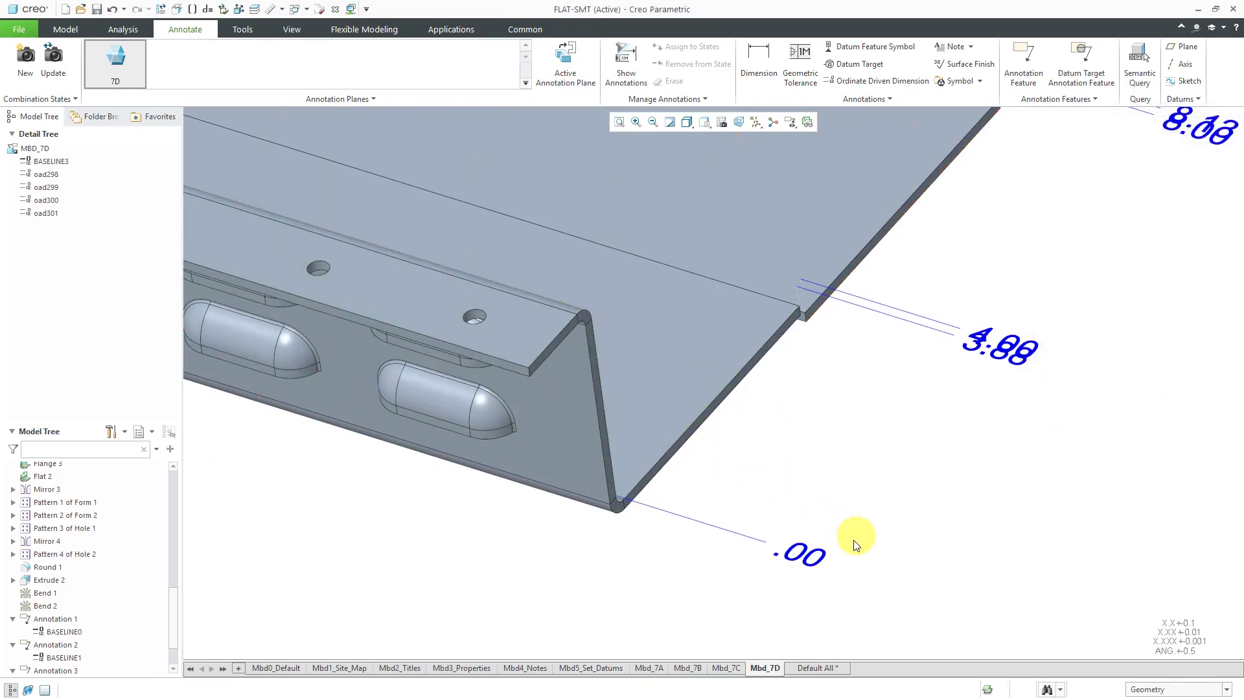
pyautogui.click(813, 557)
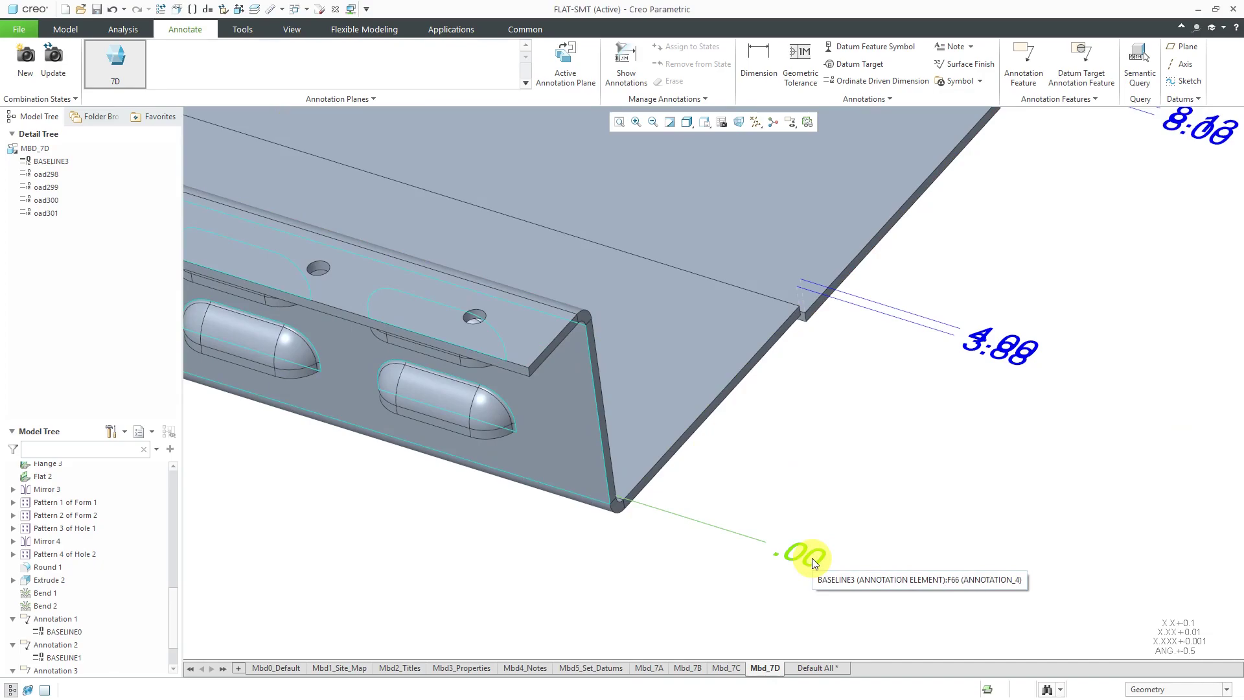
# Use Move to Plane on the .00 dimension to place BASELINE3 on the angled flange.
pyautogui.click(811, 558)
pyautogui.rightClick(905, 431)
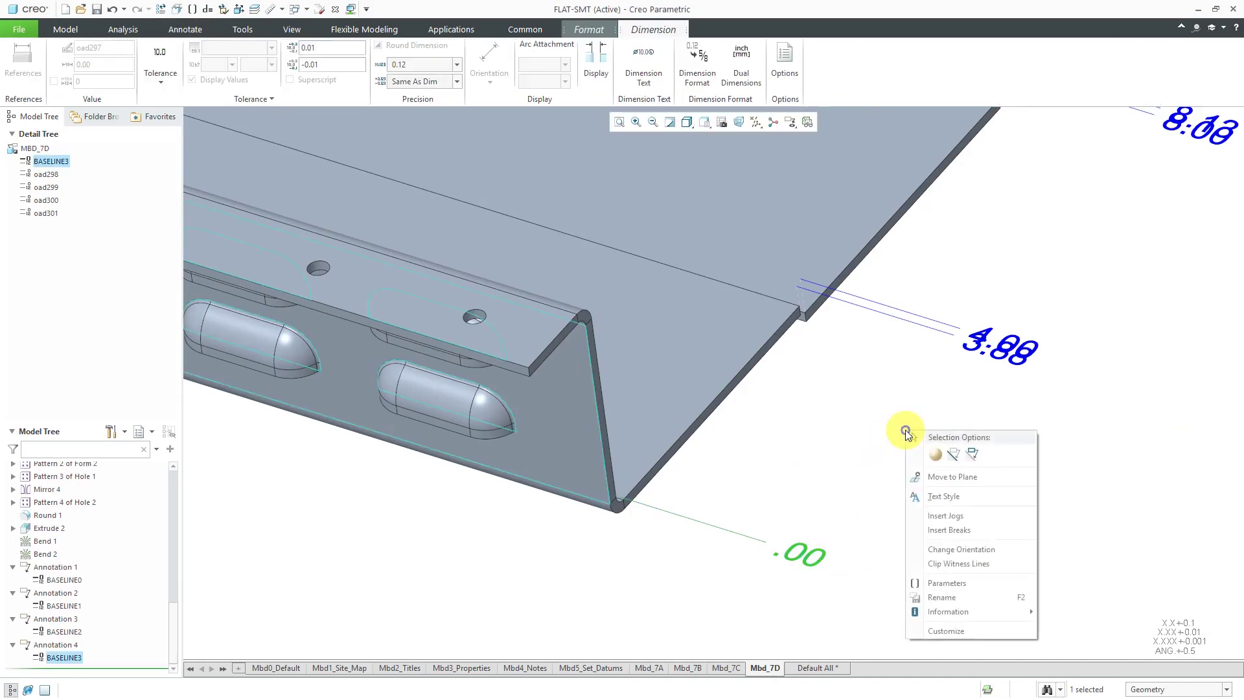
pyautogui.click(941, 476)
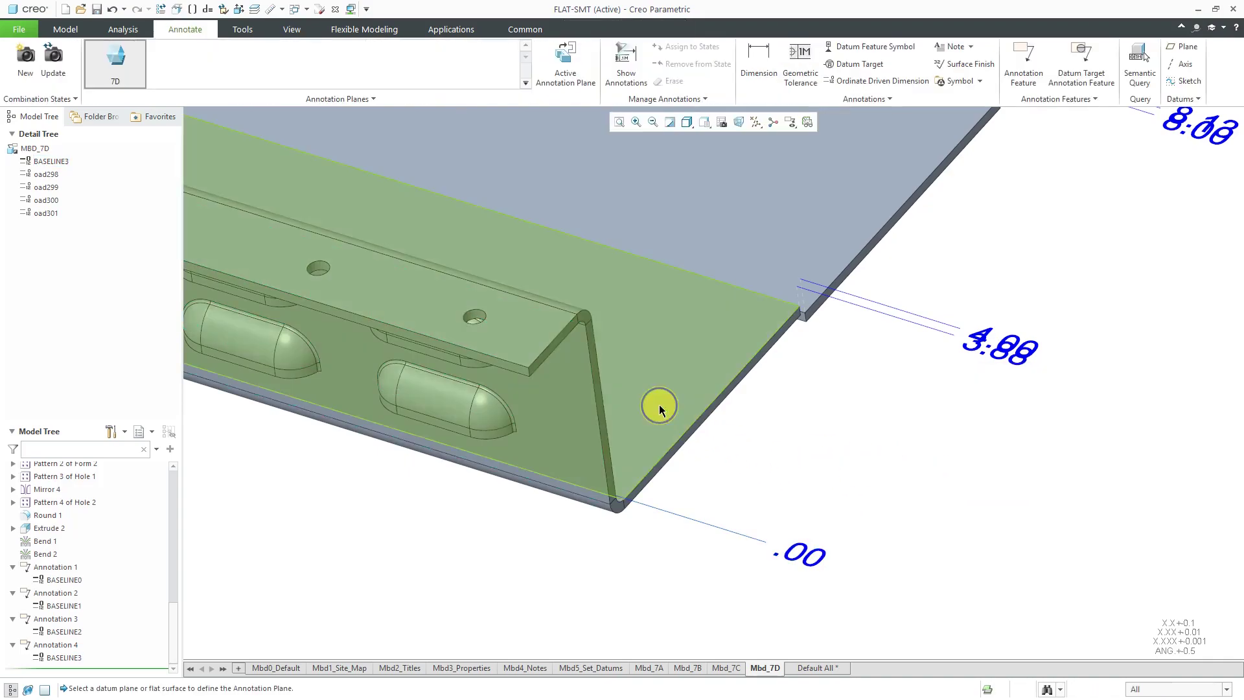
pyautogui.click(659, 409)
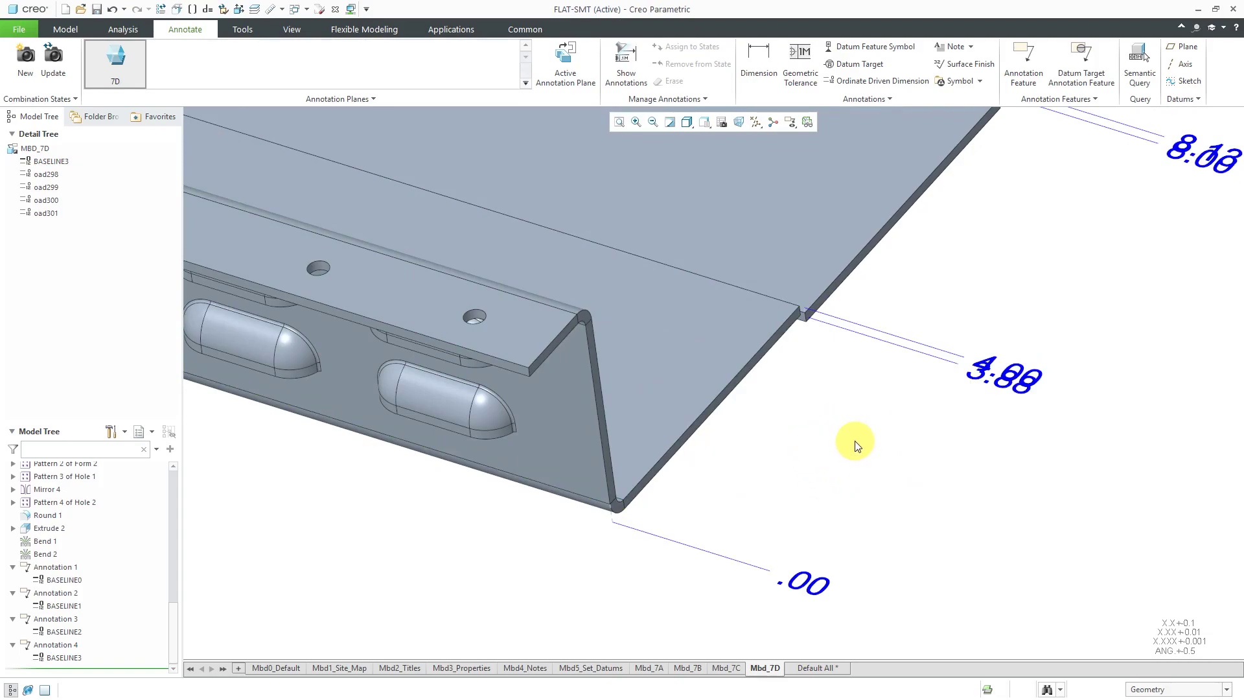
pyautogui.scroll(2, 746, 433)
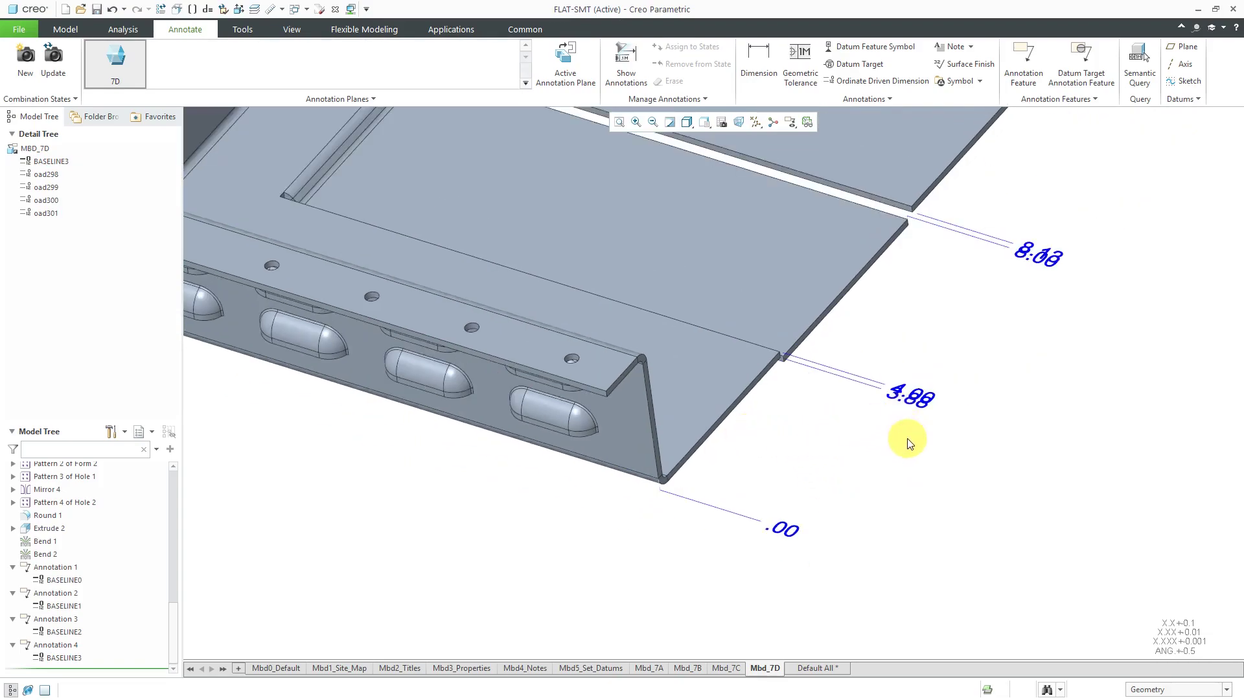
pyautogui.scroll(-2, 907, 438)
pyautogui.scroll(-1, 873, 403)
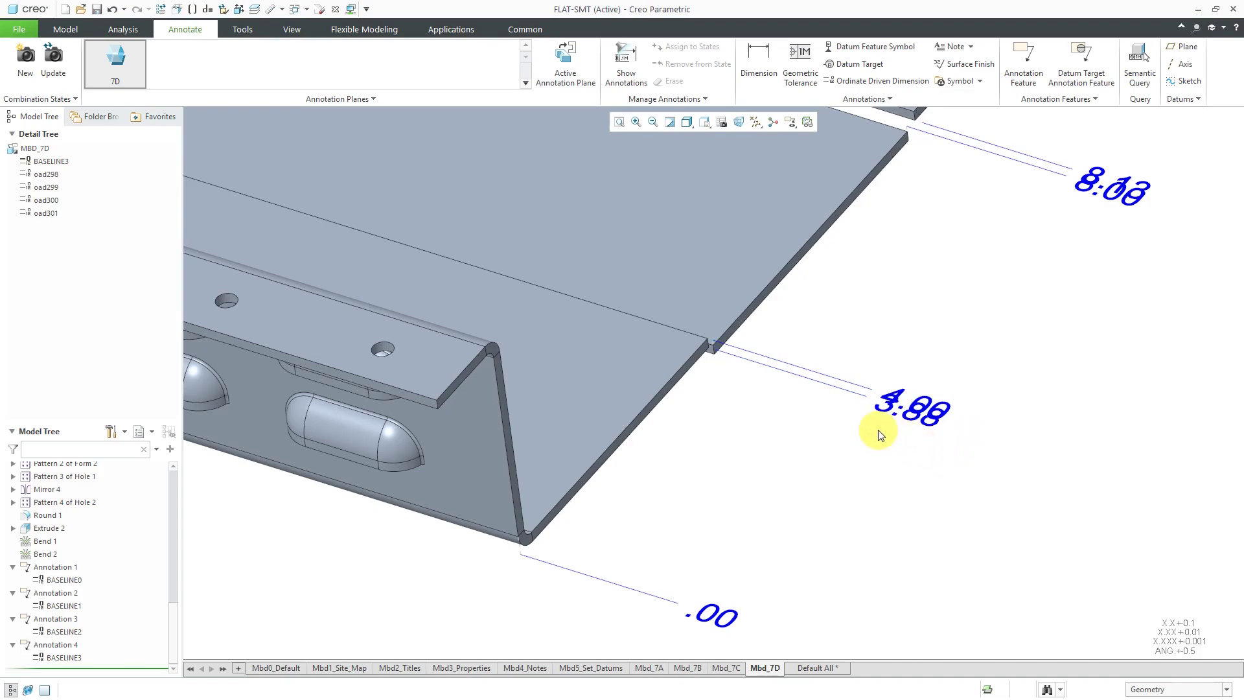
# Insert a jog in the 3.88 dimension's witness line so it clears 4.00.
pyautogui.click(884, 414)
pyautogui.rightClick(885, 414)
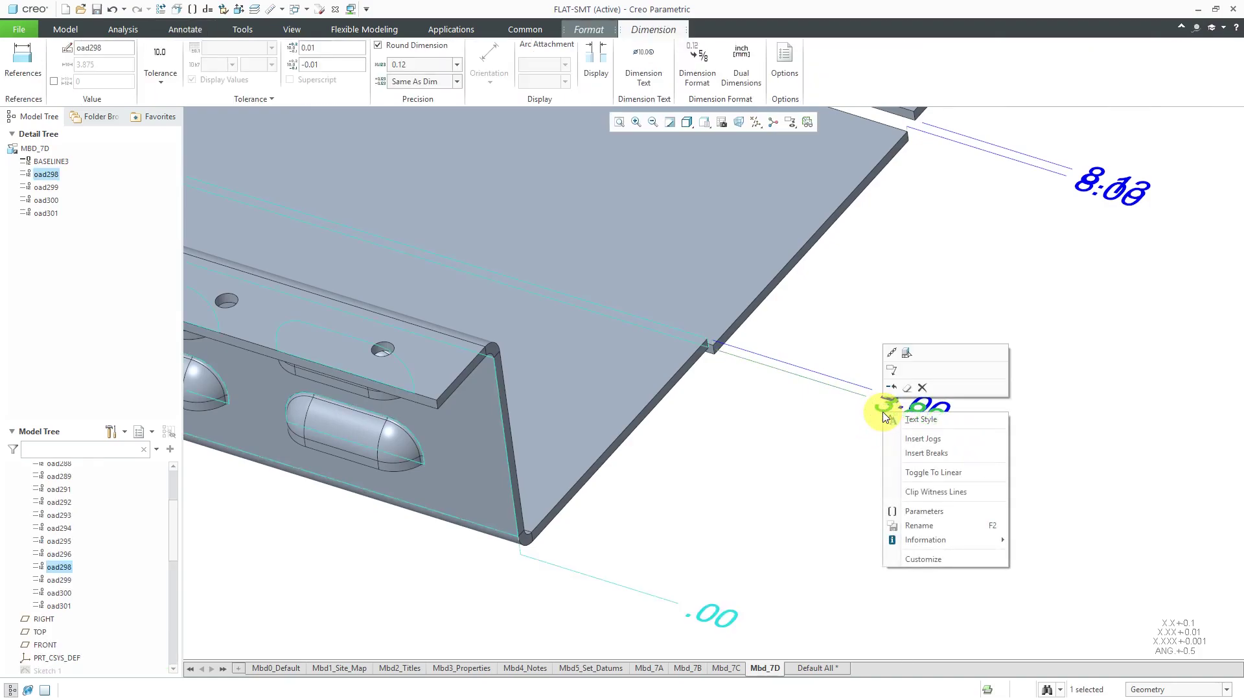
pyautogui.click(922, 438)
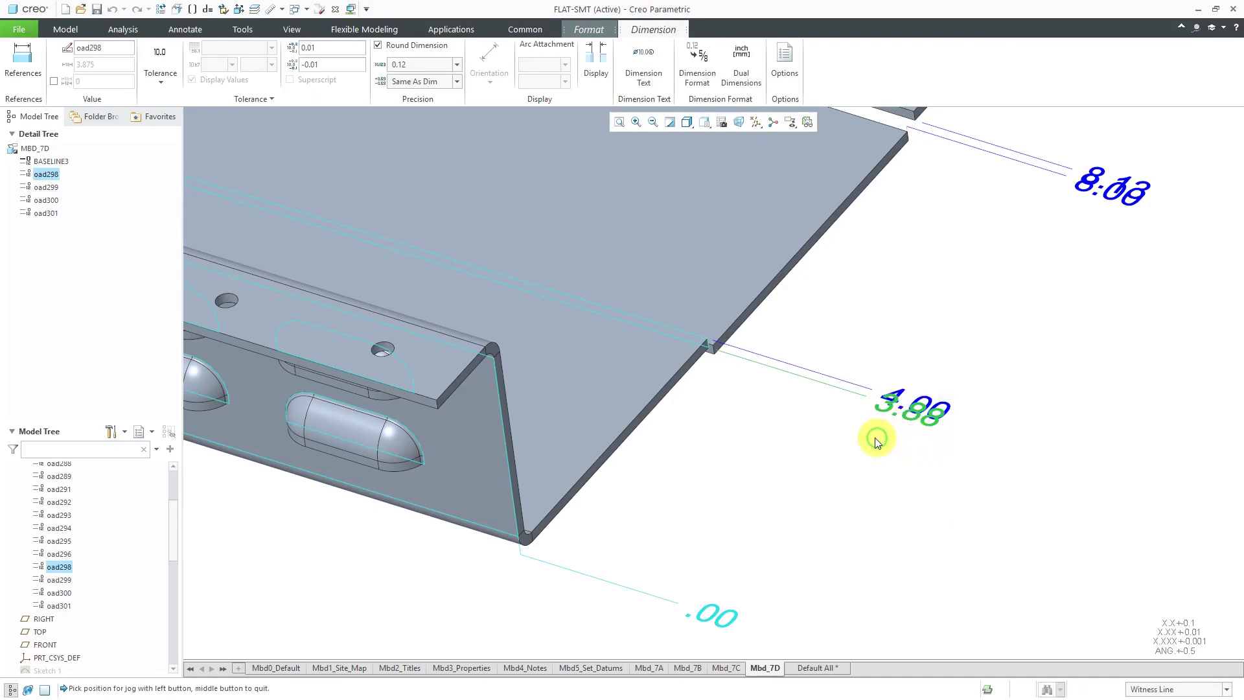
pyautogui.click(750, 360)
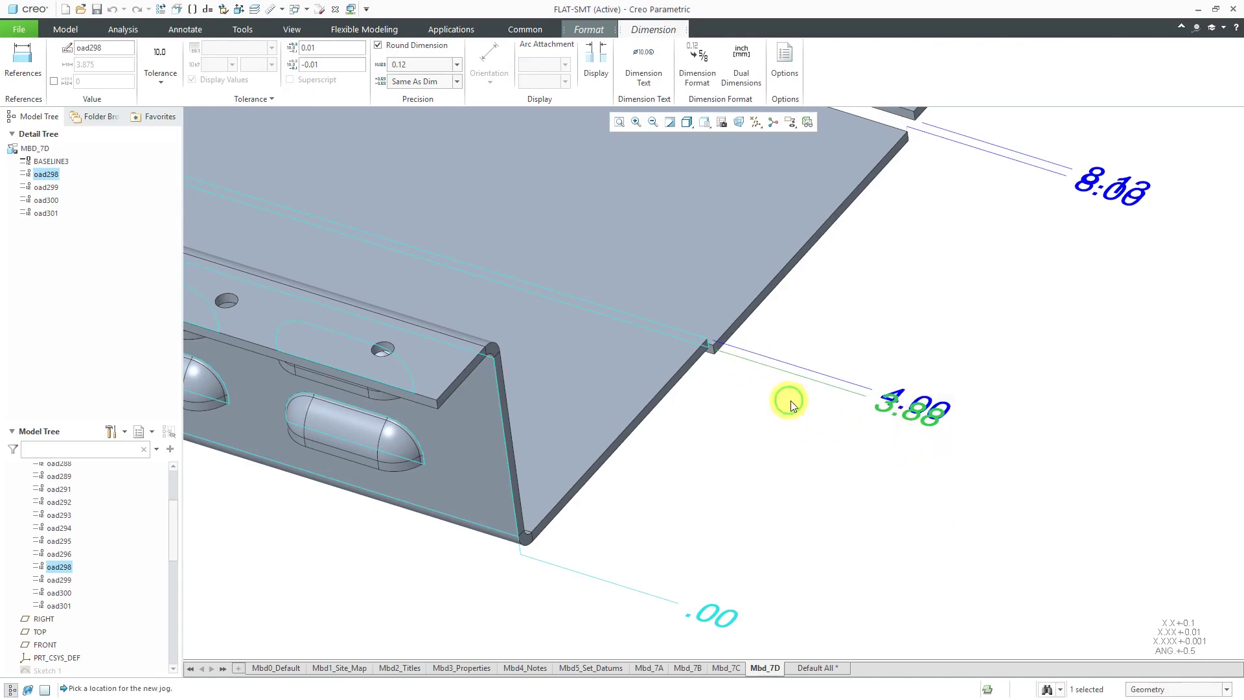
pyautogui.click(783, 405)
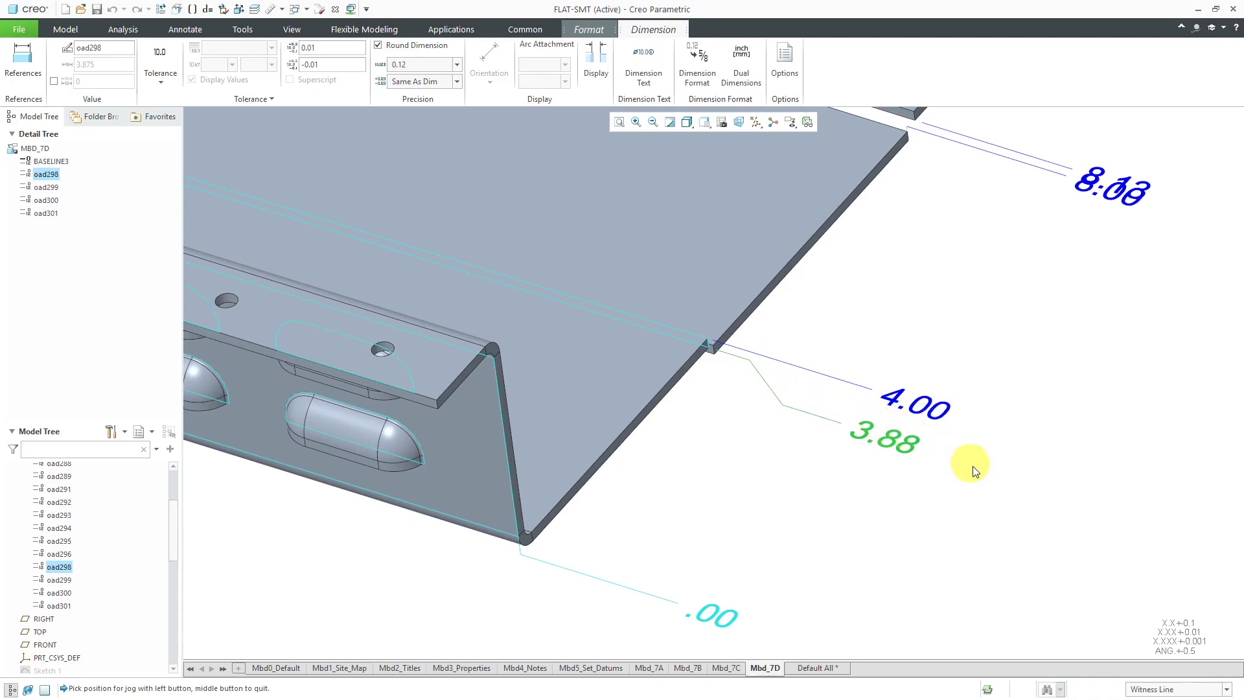
pyautogui.scroll(-2, 795, 489)
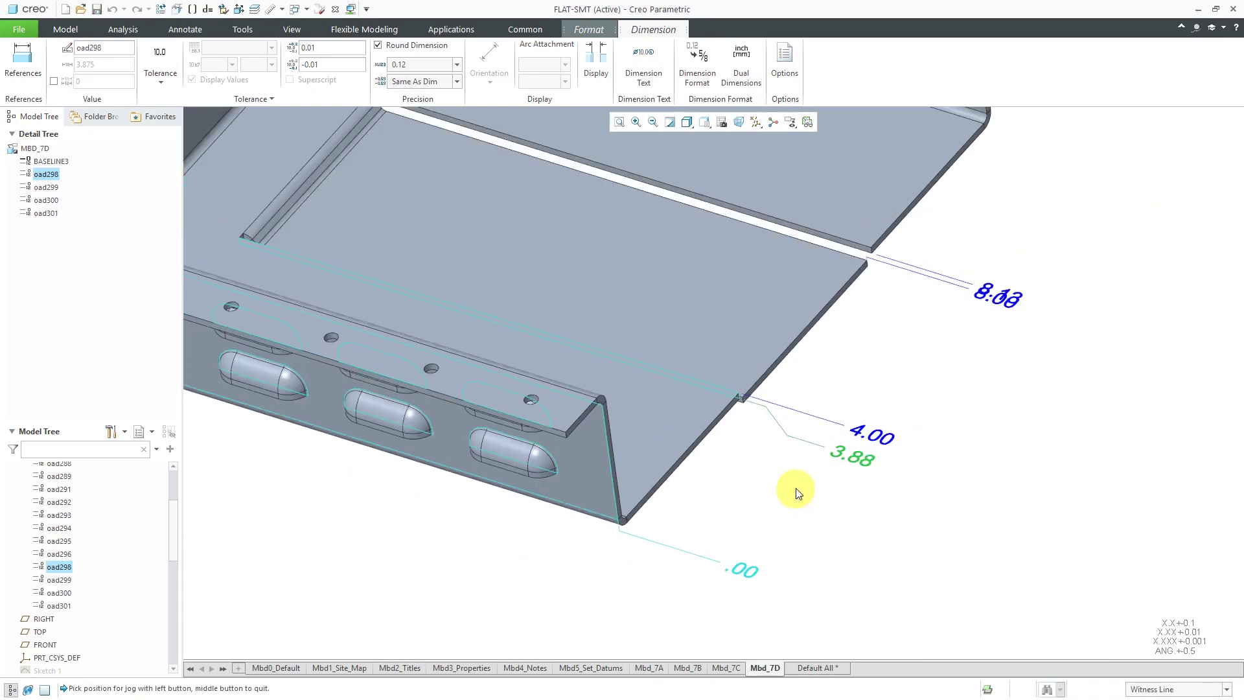
pyautogui.scroll(2, 1004, 266)
pyautogui.scroll(3, 931, 196)
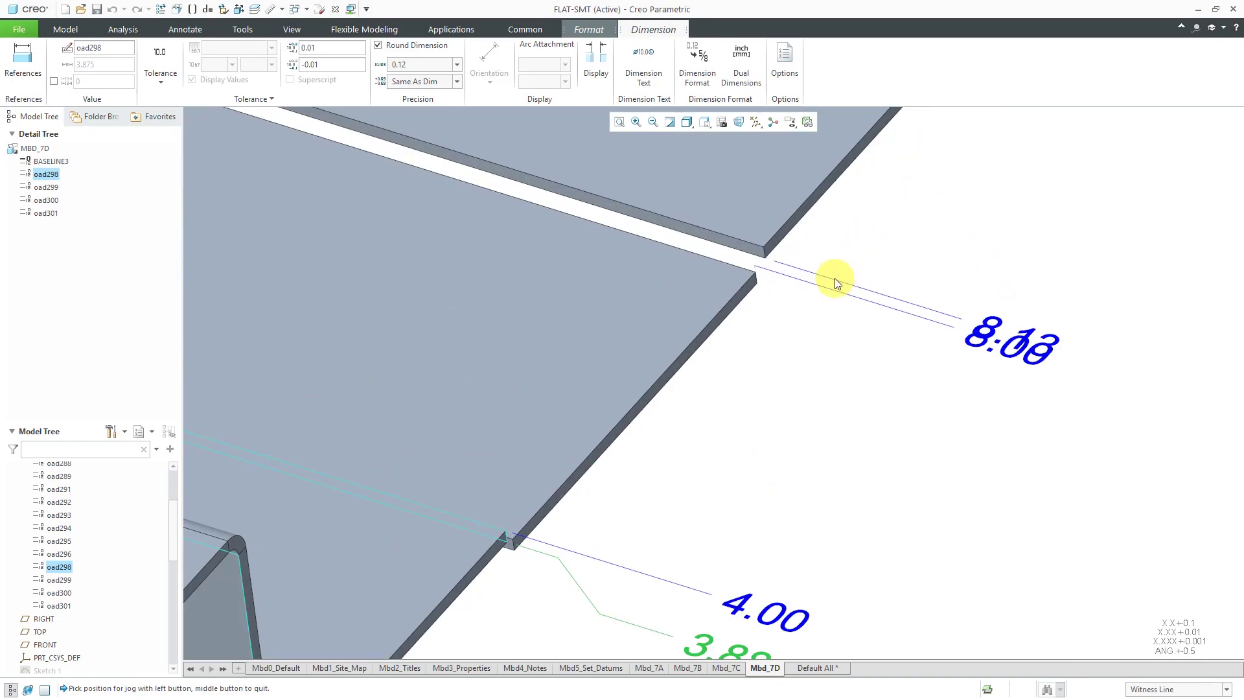
pyautogui.middleClick(871, 256)
pyautogui.click(872, 254)
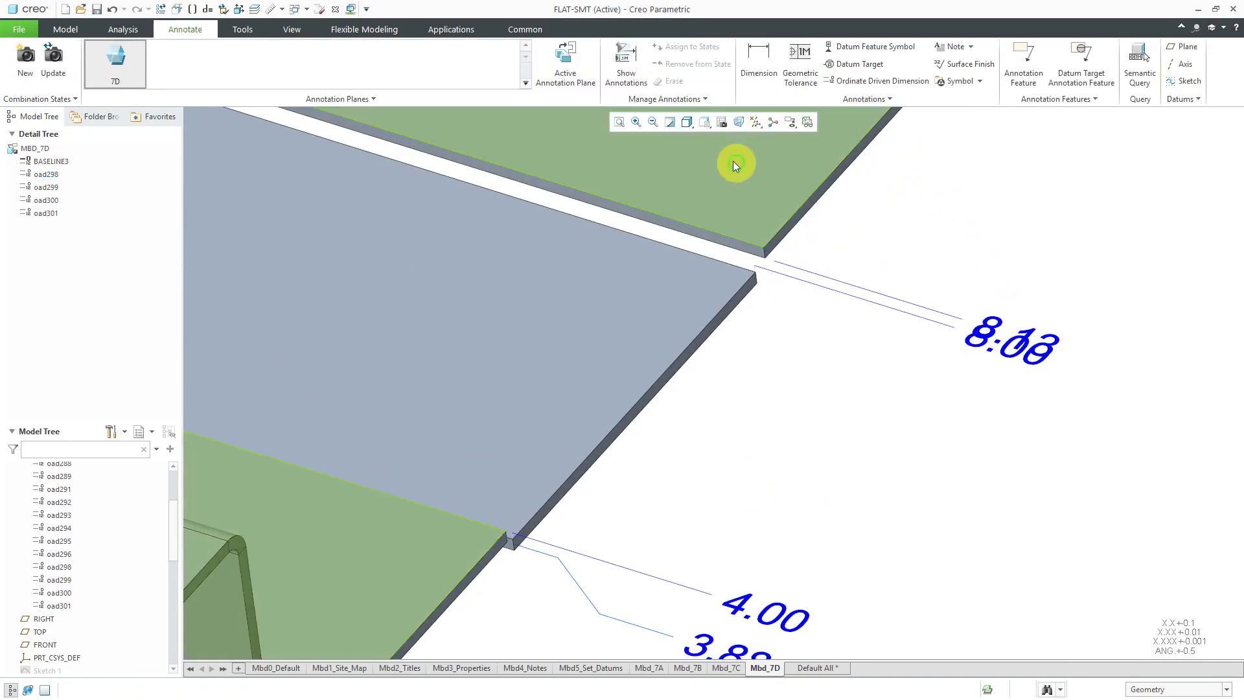
# Insert a jog in the 8.13 dimension's witness line so it clears 8.00.
pyautogui.click(814, 274)
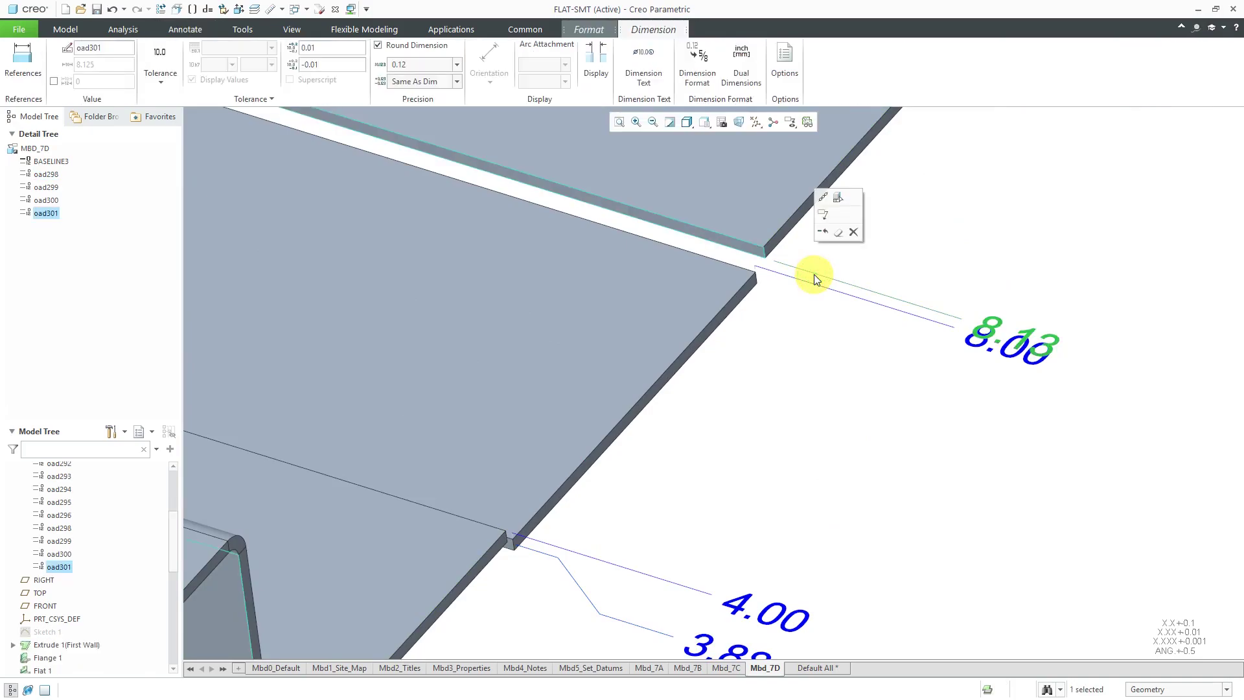
pyautogui.rightClick(814, 274)
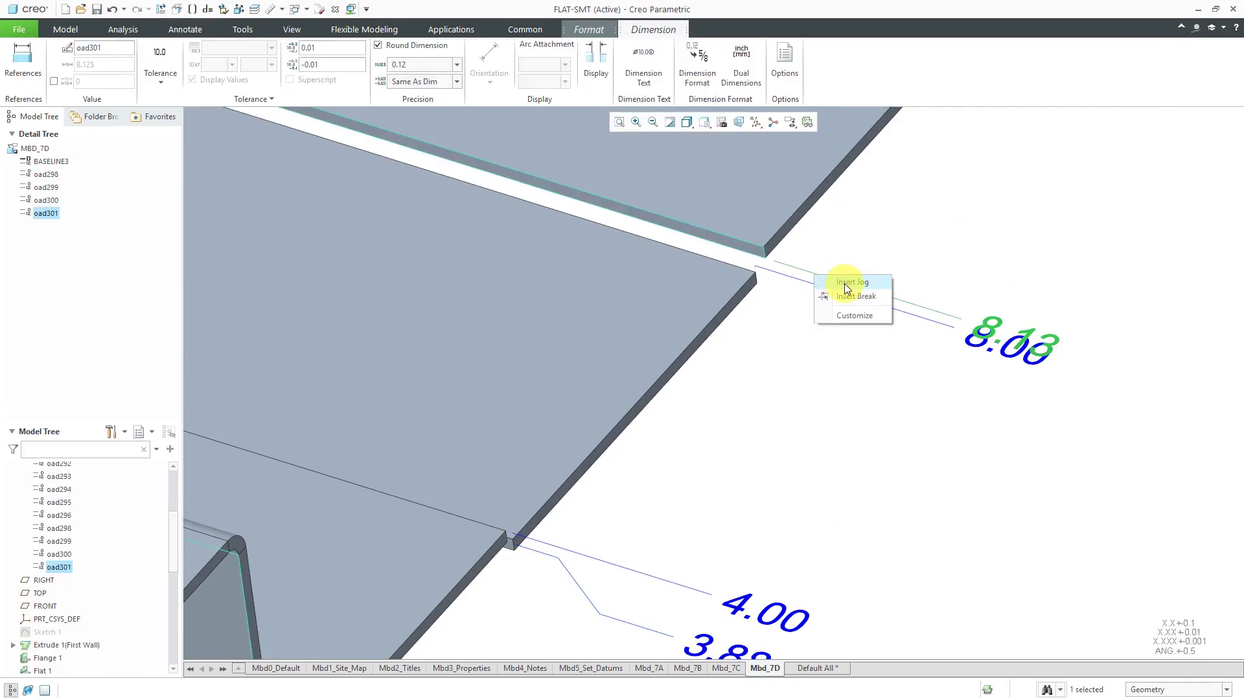
pyautogui.click(845, 283)
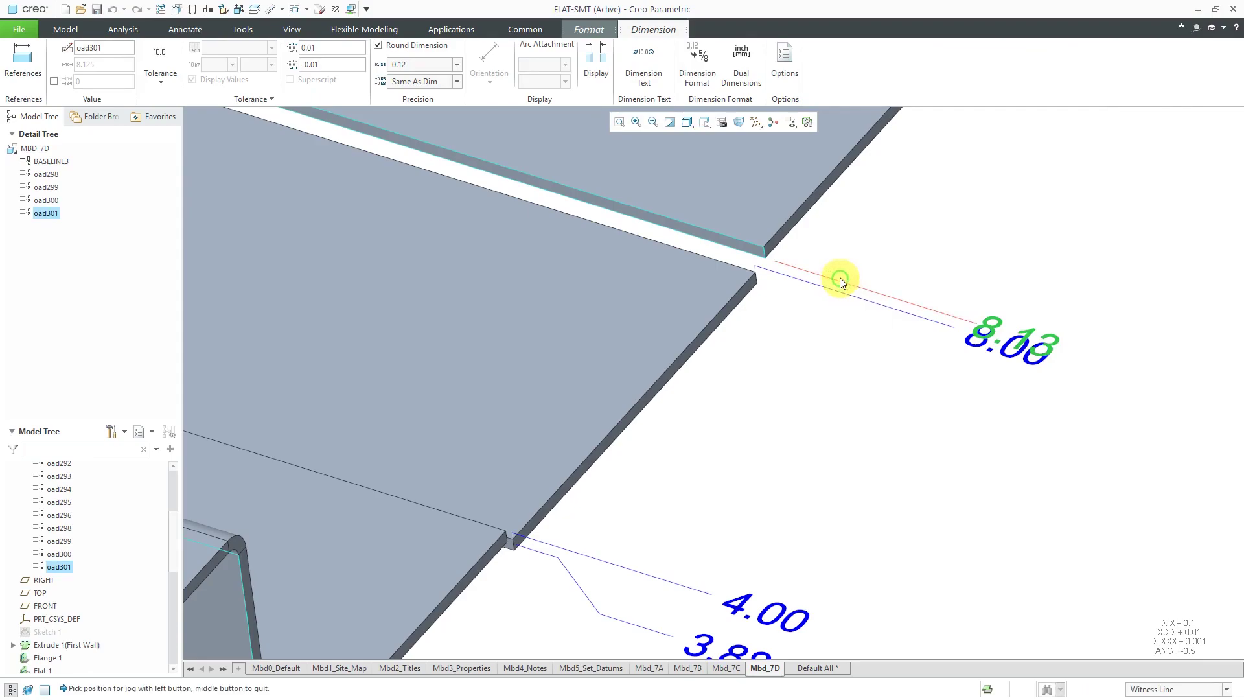
pyautogui.click(815, 273)
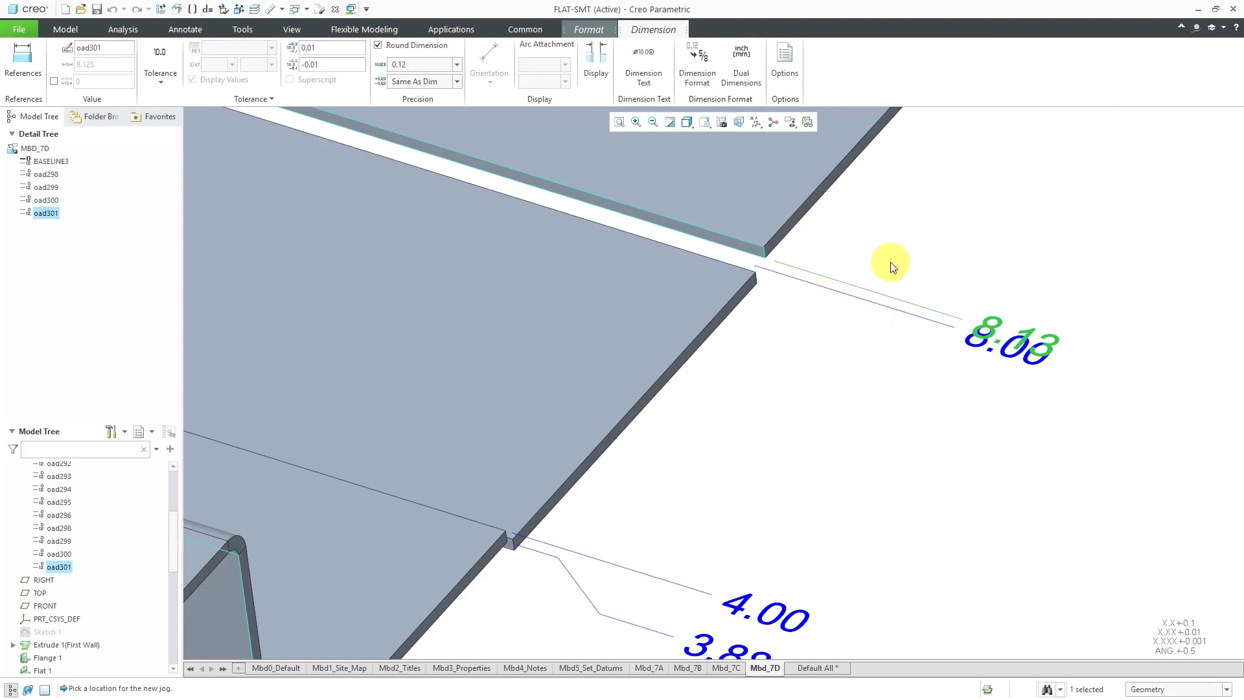
pyautogui.click(916, 277)
pyautogui.scroll(-2, 879, 283)
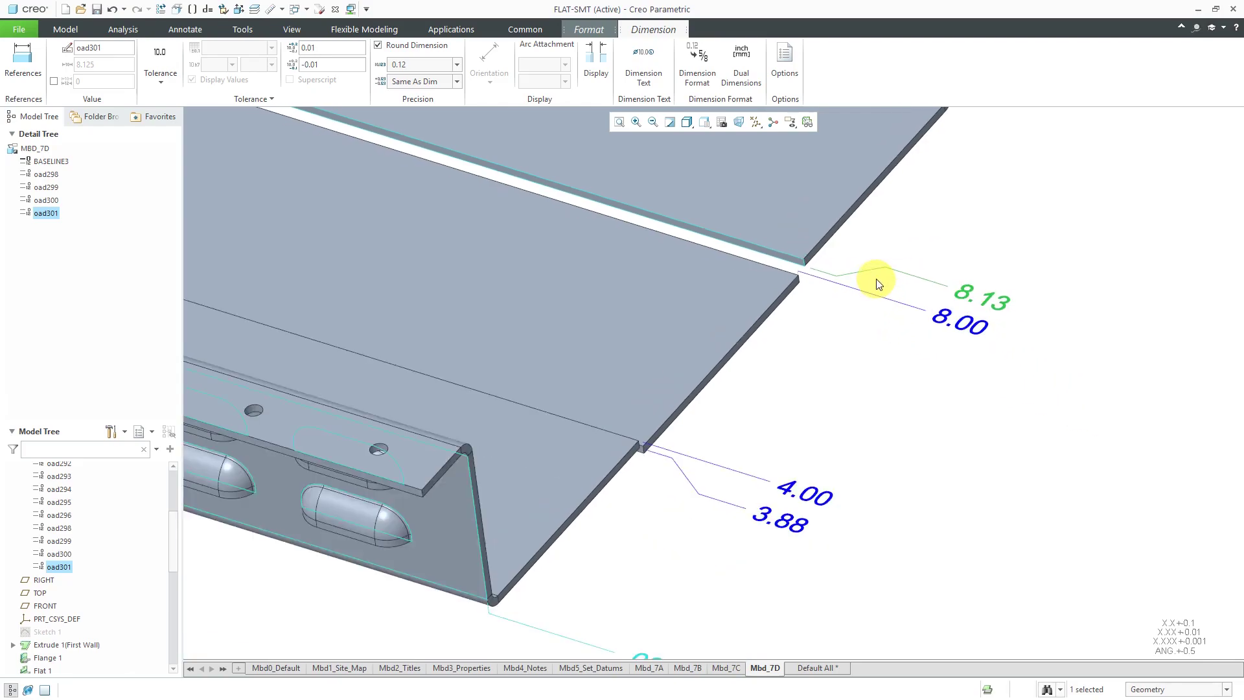
pyautogui.scroll(-2, 877, 348)
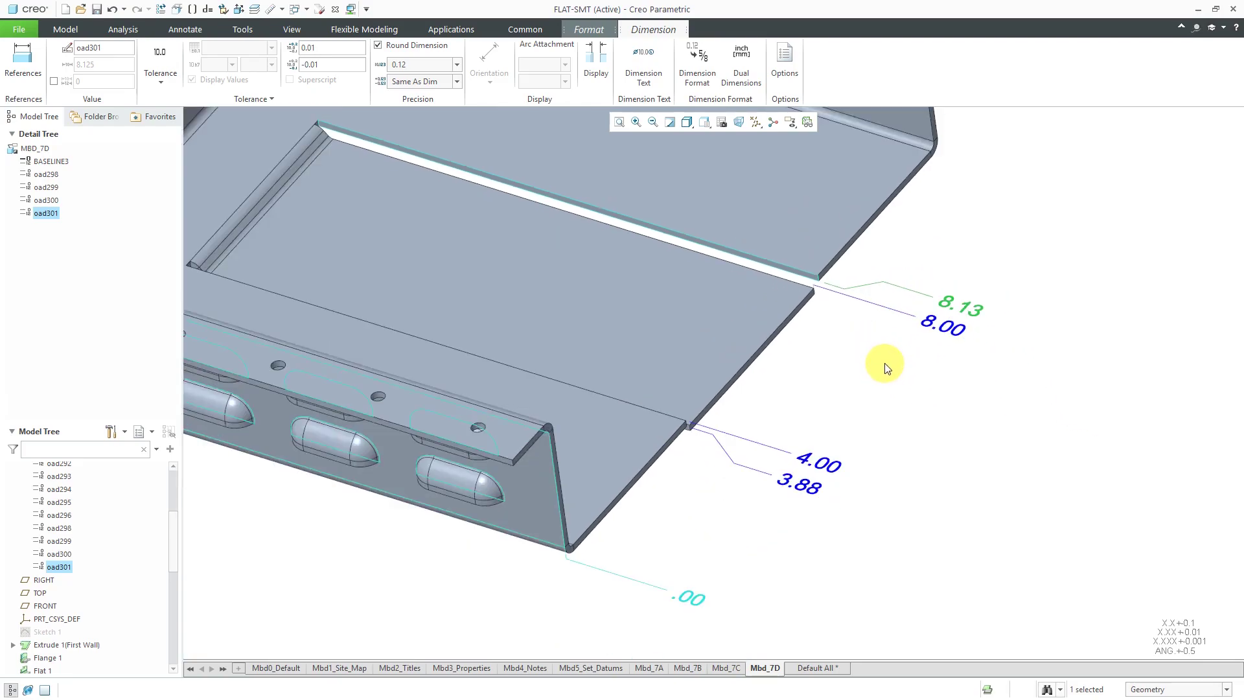
pyautogui.click(886, 364)
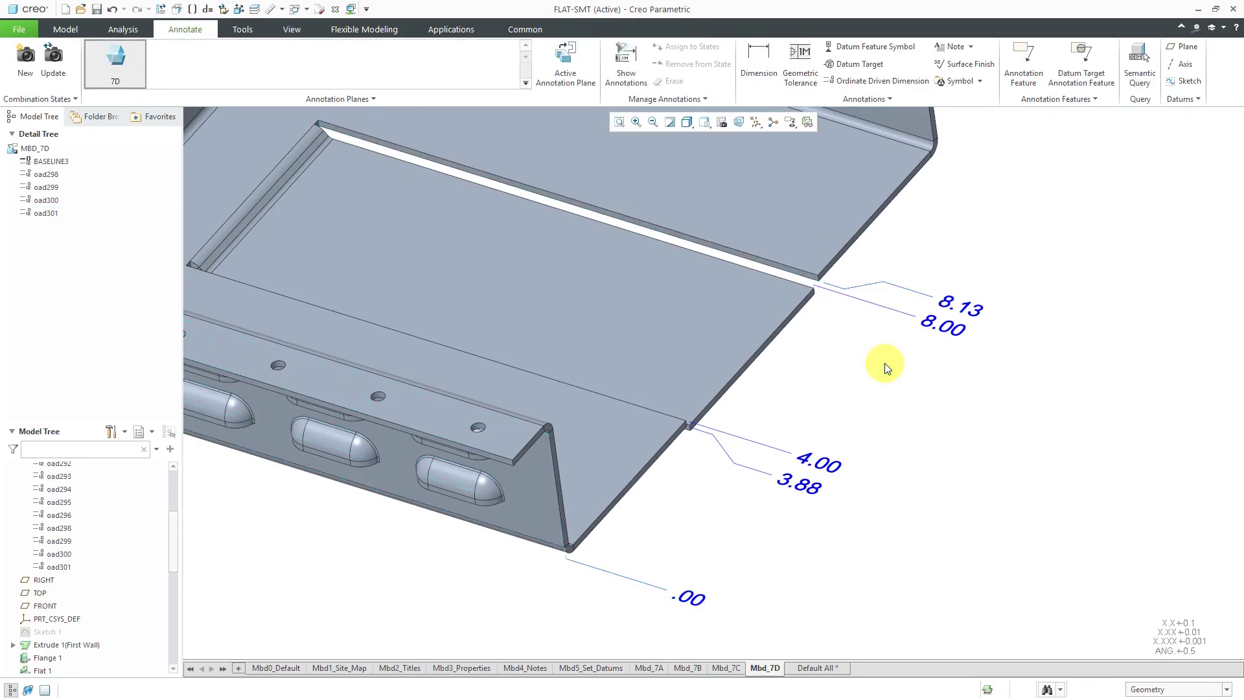
# Convert the 8.00 dimension to linear and drag it further out from the part.
pyautogui.click(952, 330)
pyautogui.rightClick(1013, 334)
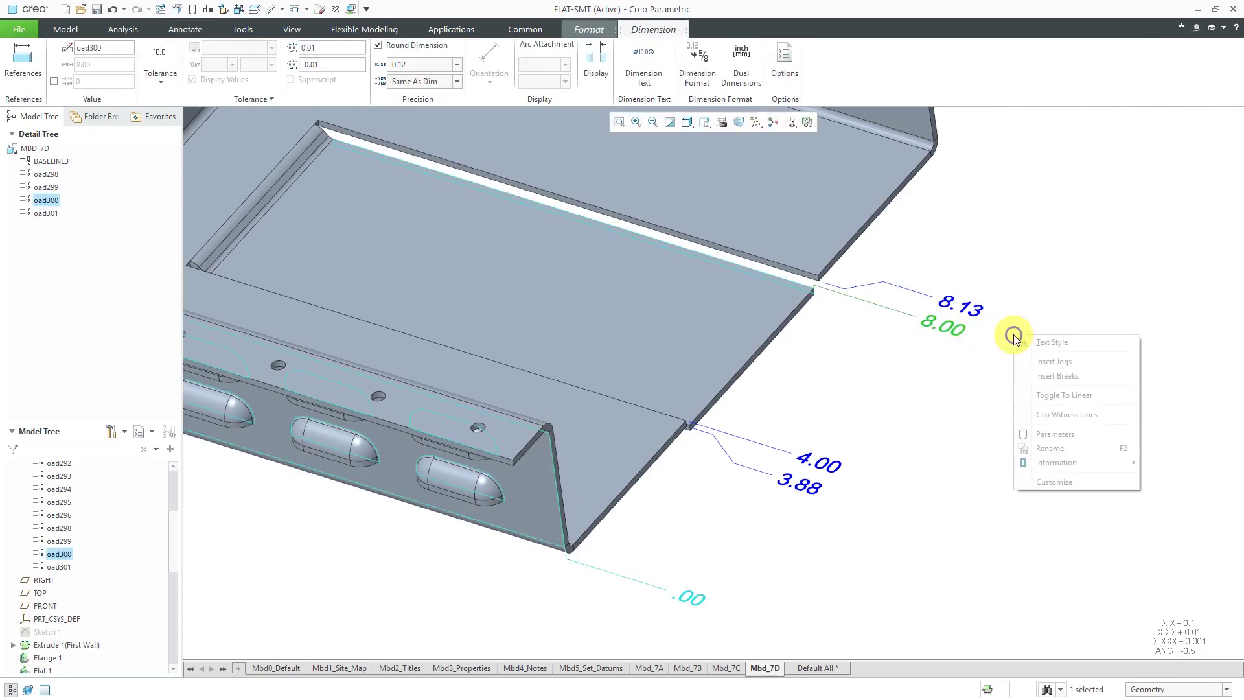
pyautogui.click(1051, 397)
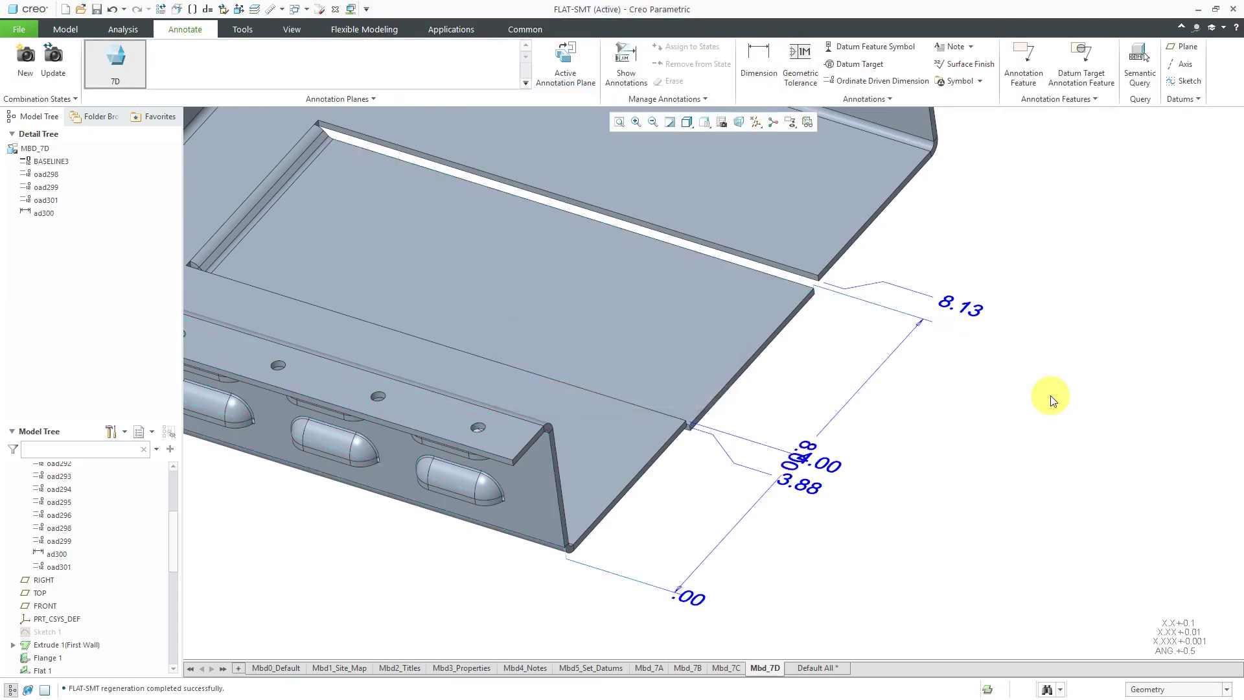
pyautogui.click(810, 446)
pyautogui.moveTo(807, 449); pyautogui.dragTo(933, 504)
# Set the 8.00 dimension's text rotation to 0, then toggle it back to ordinate.
pyautogui.click(1048, 457)
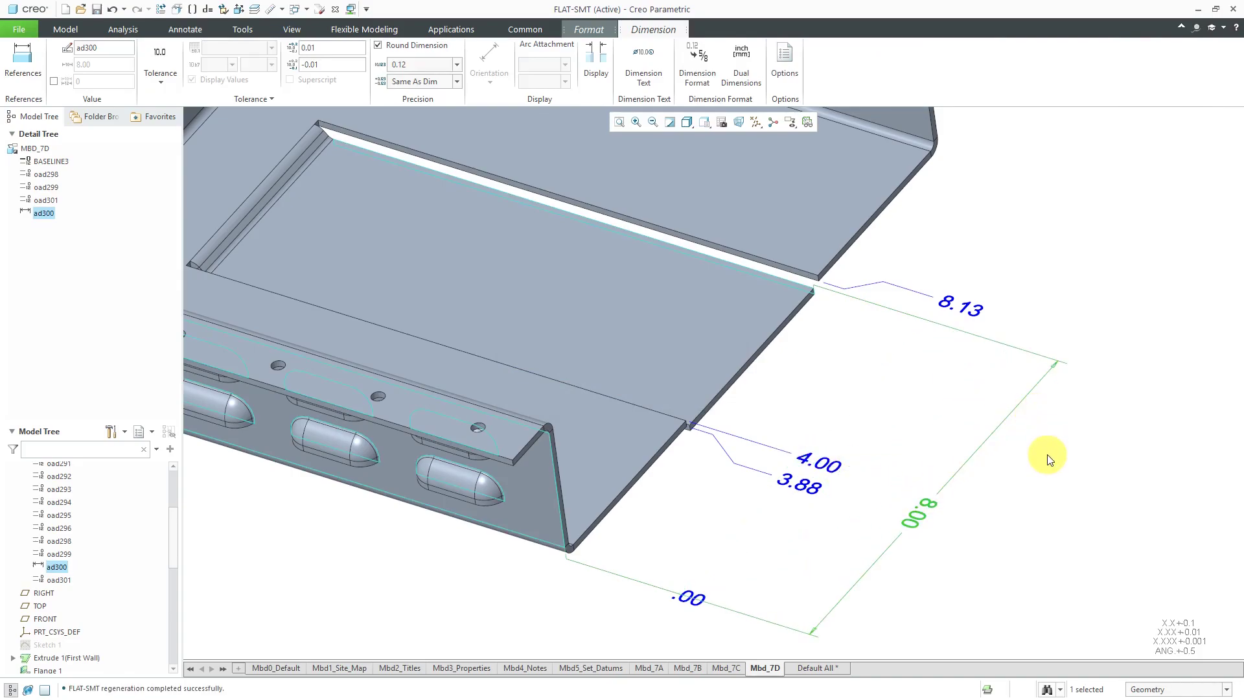
pyautogui.rightClick(1050, 459)
pyautogui.click(1114, 566)
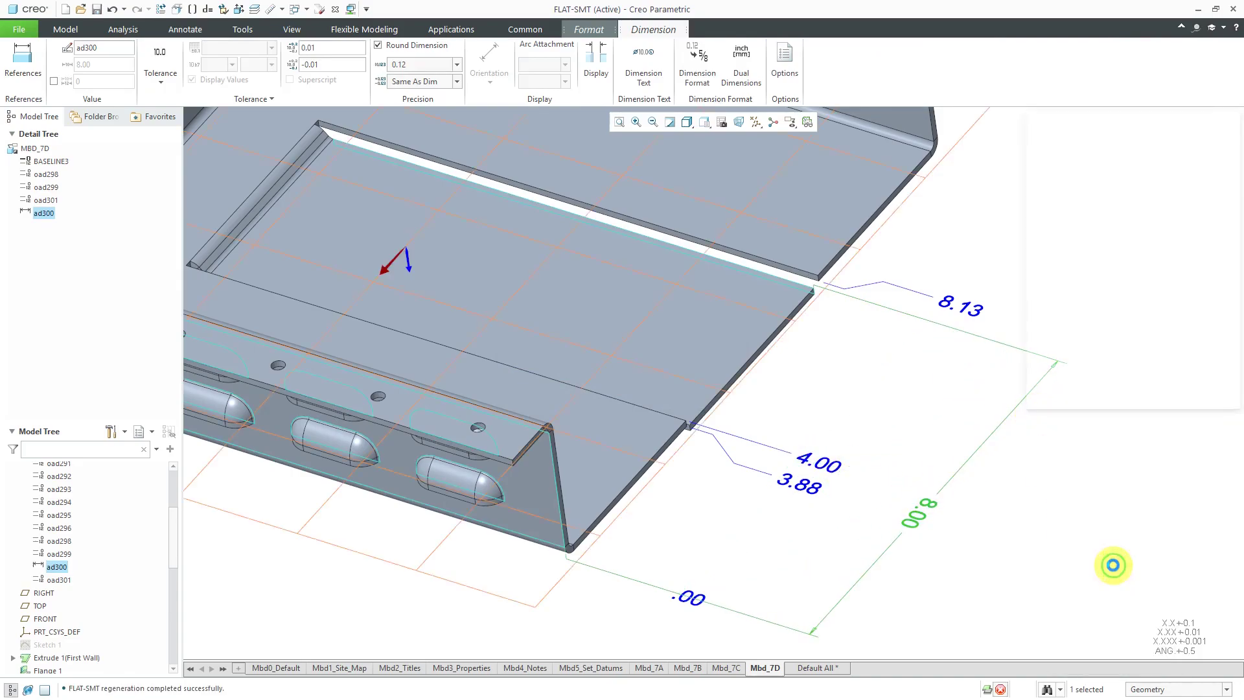
pyautogui.click(1174, 316)
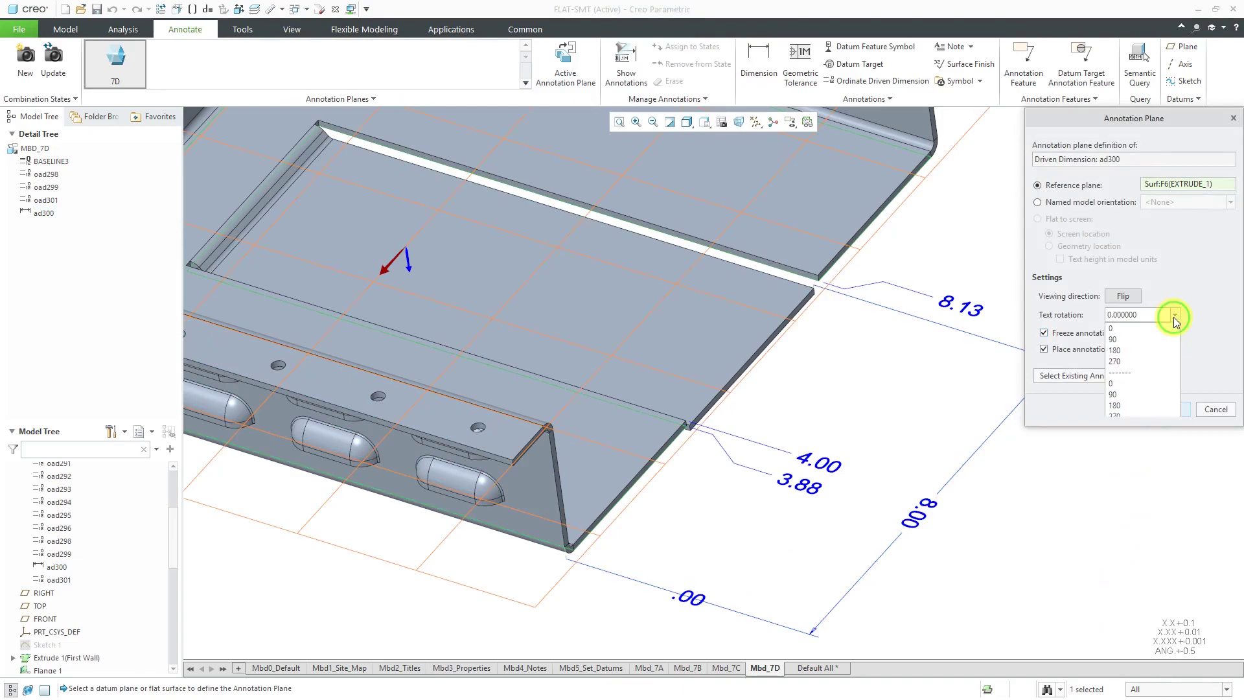
pyautogui.click(1141, 349)
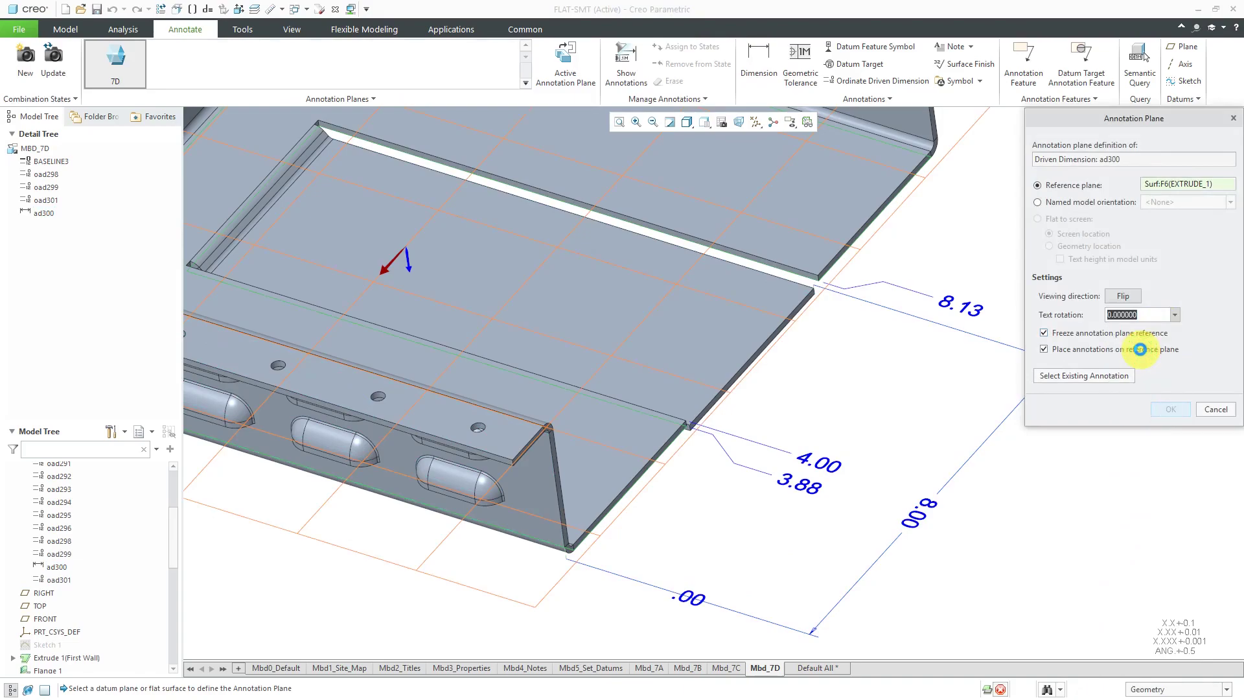
pyautogui.click(1172, 409)
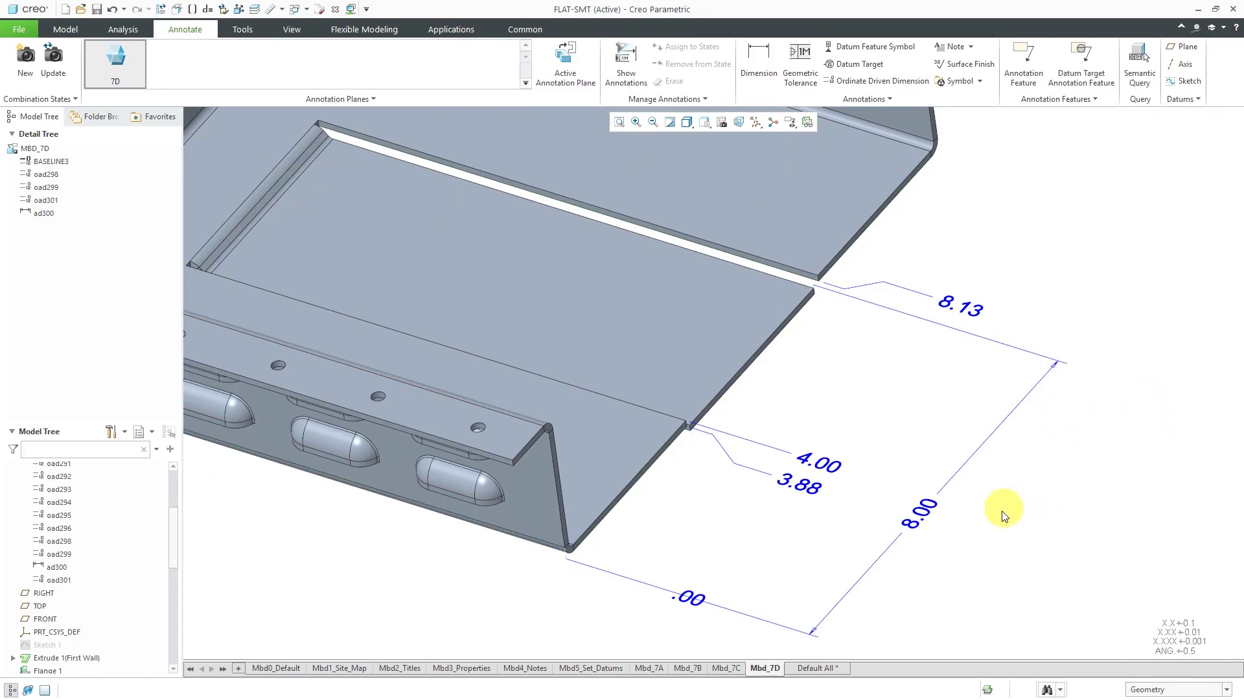
pyautogui.click(923, 510)
pyautogui.rightClick(1024, 465)
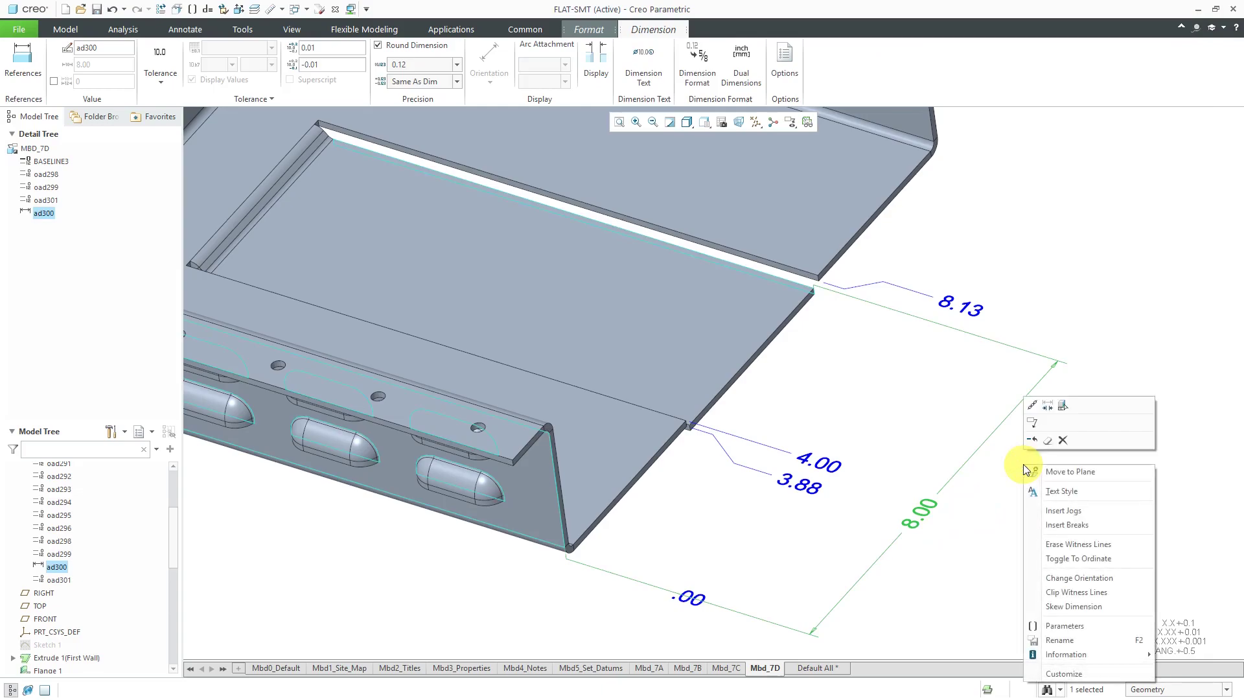
pyautogui.click(1074, 557)
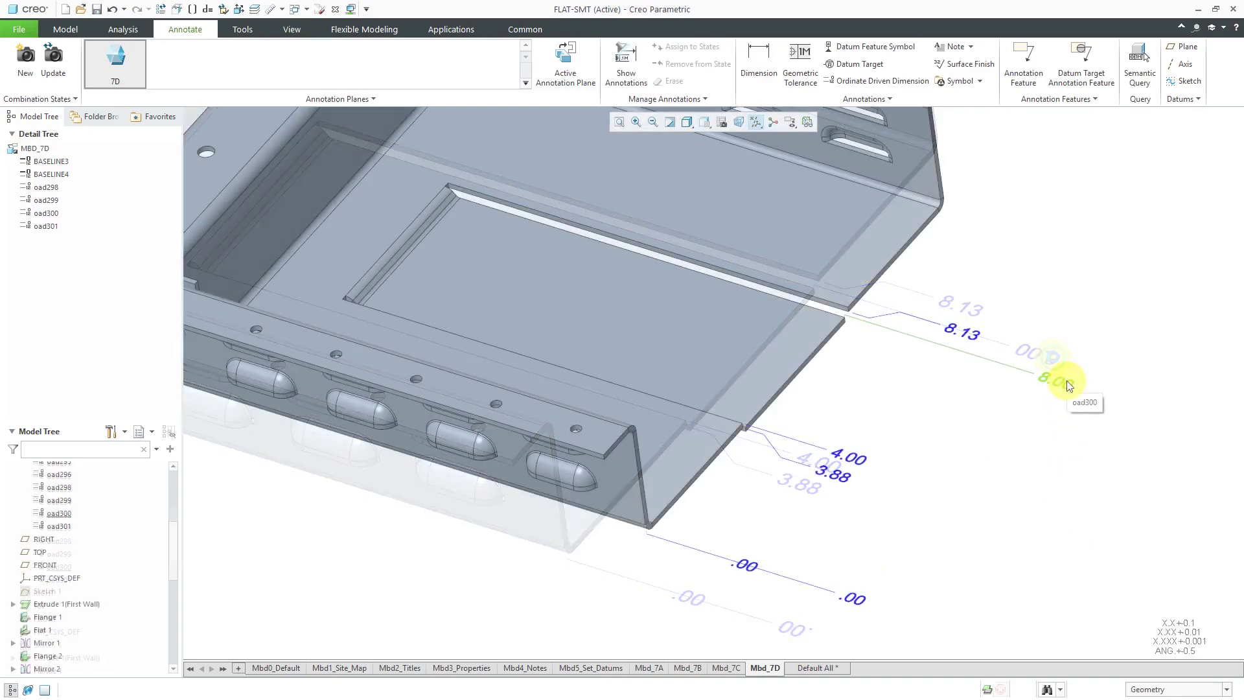
# Delete the flipped 8.00 dimension and erase the extra BASELINE4 .00 baseline.
pyautogui.click(1068, 383)
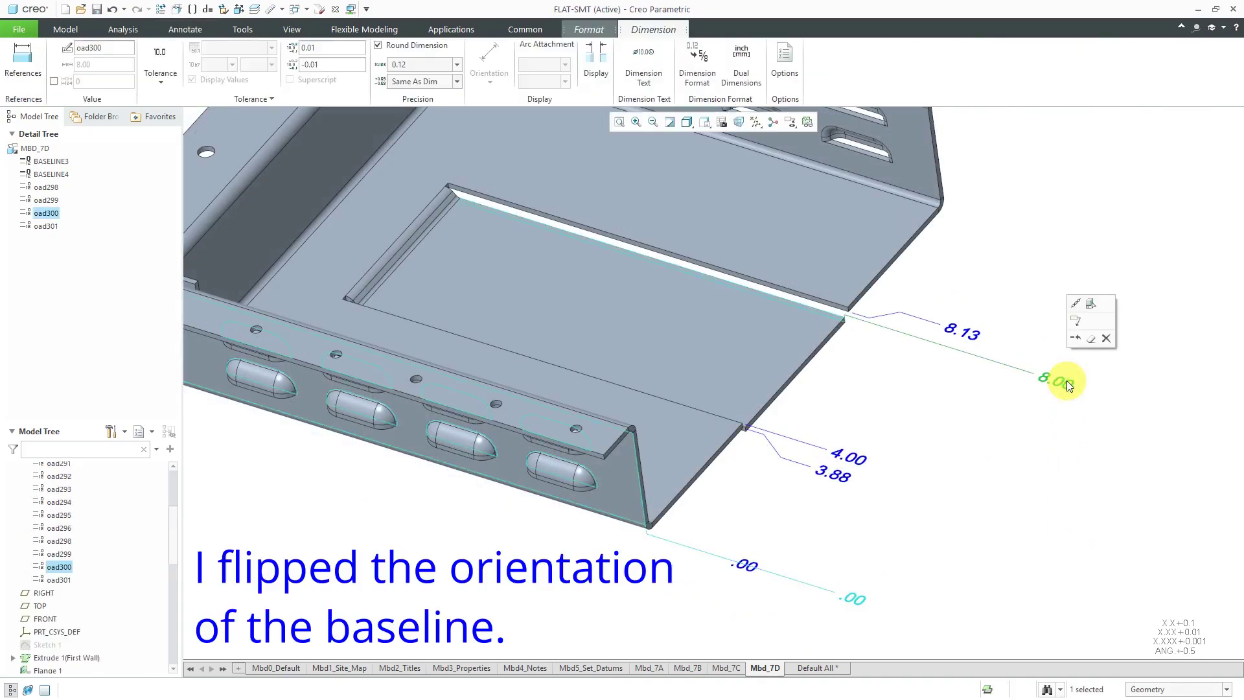
pyautogui.click(1108, 337)
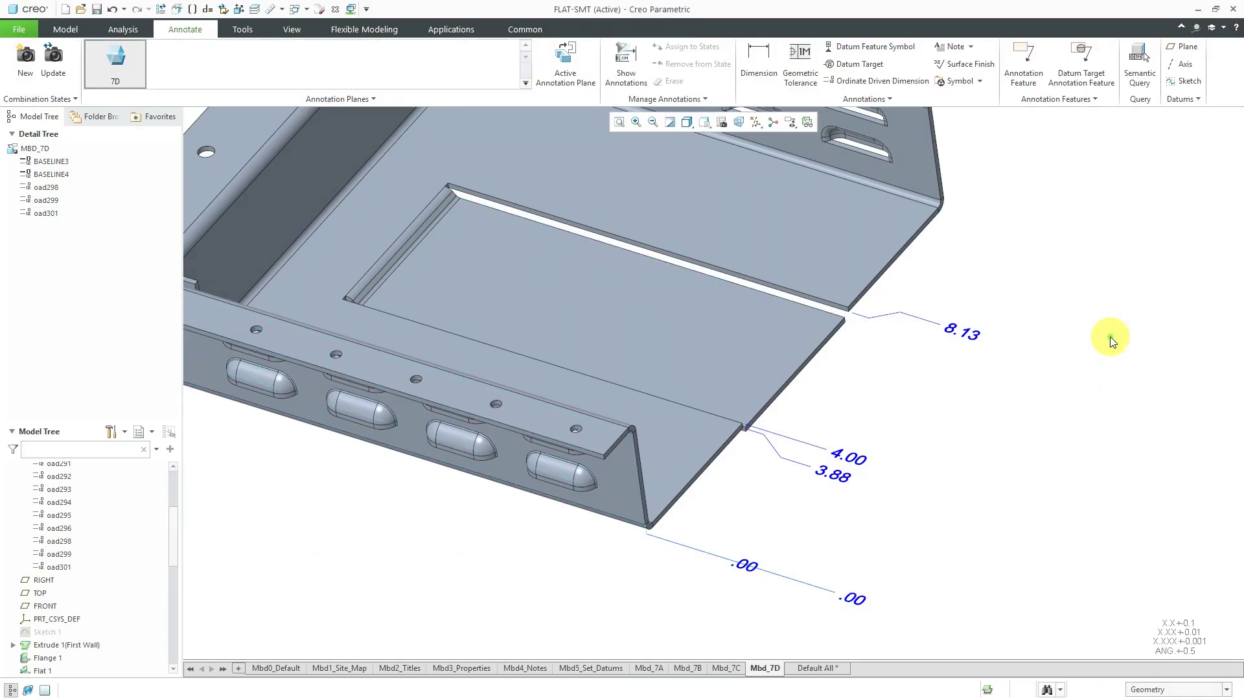
pyautogui.click(857, 599)
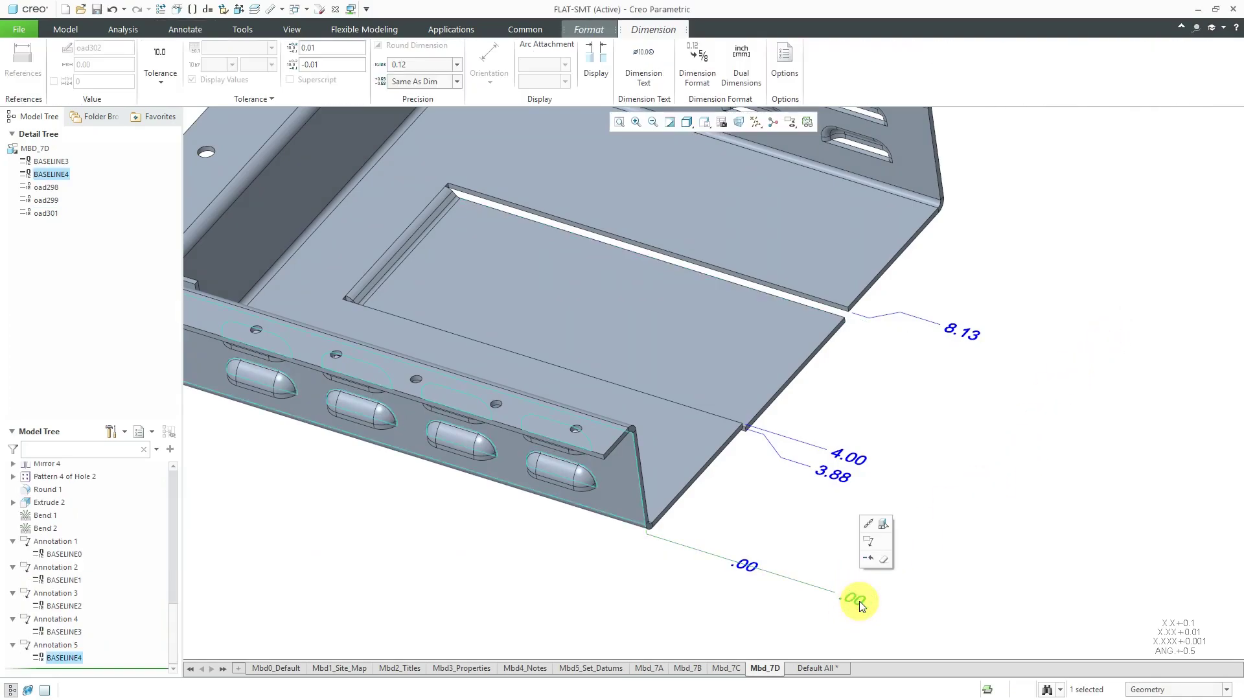
pyautogui.rightClick(859, 601)
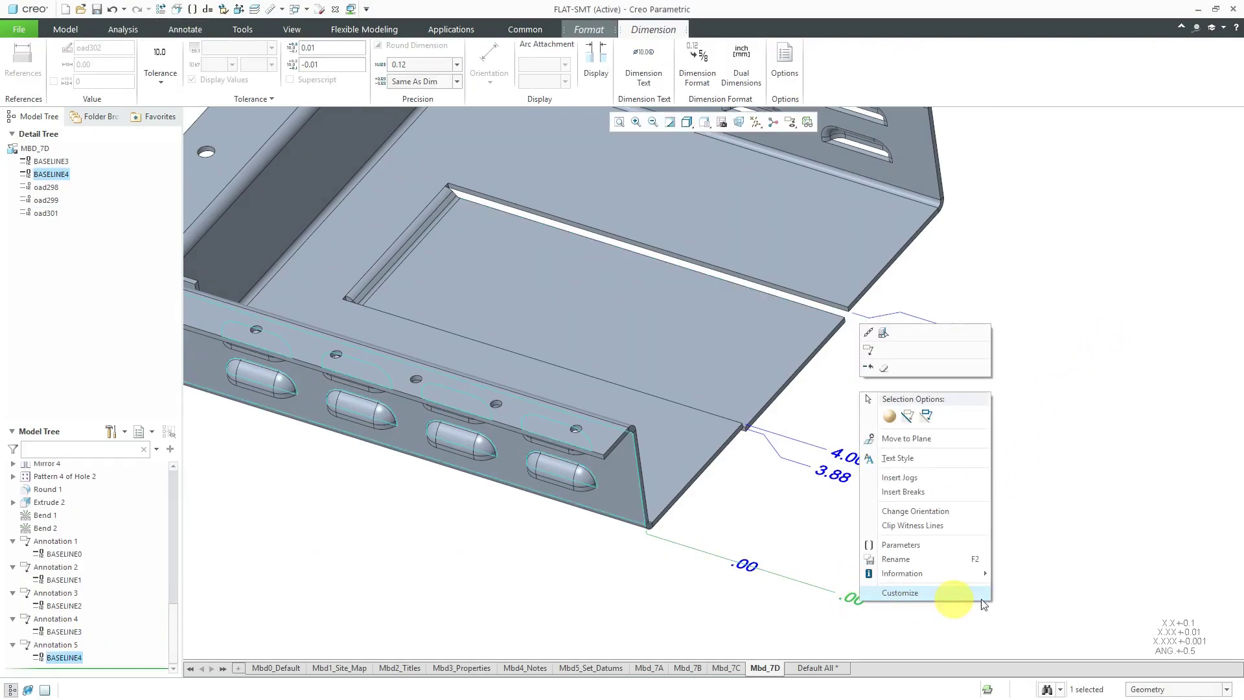
pyautogui.click(885, 368)
pyautogui.click(941, 553)
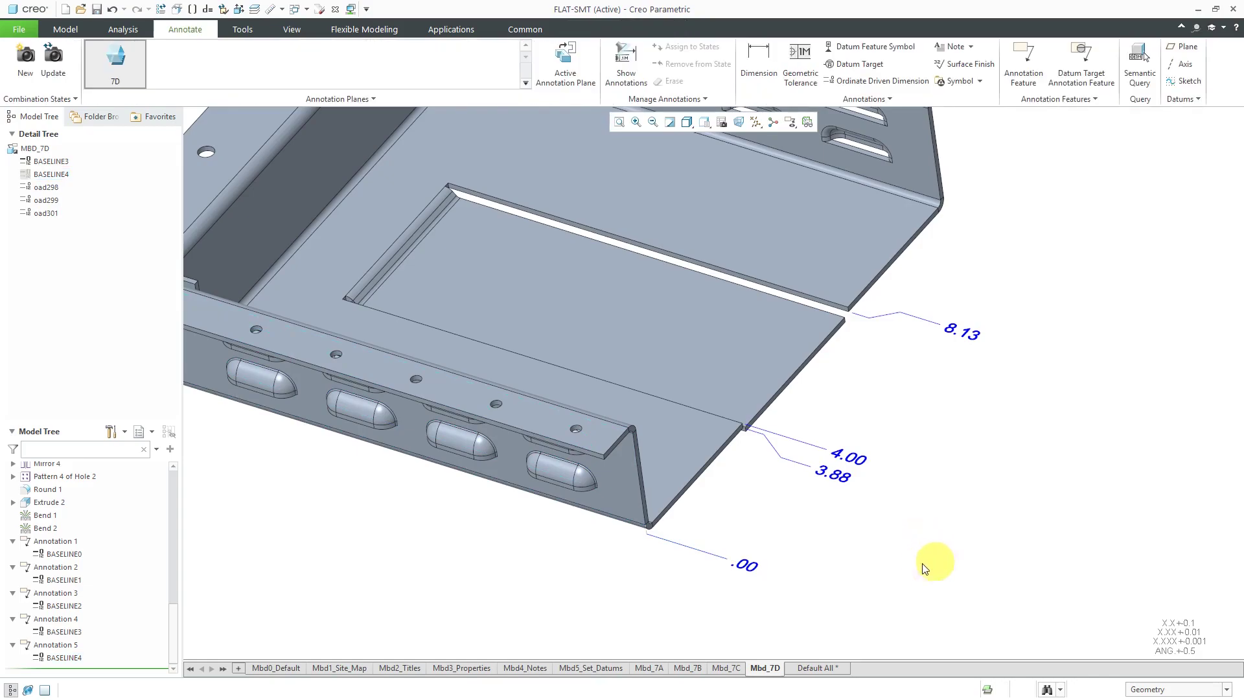
# Add an 8.00 ordinate dimension from the .00 baseline to the flange edge, stacked under 8.13.
pyautogui.click(883, 82)
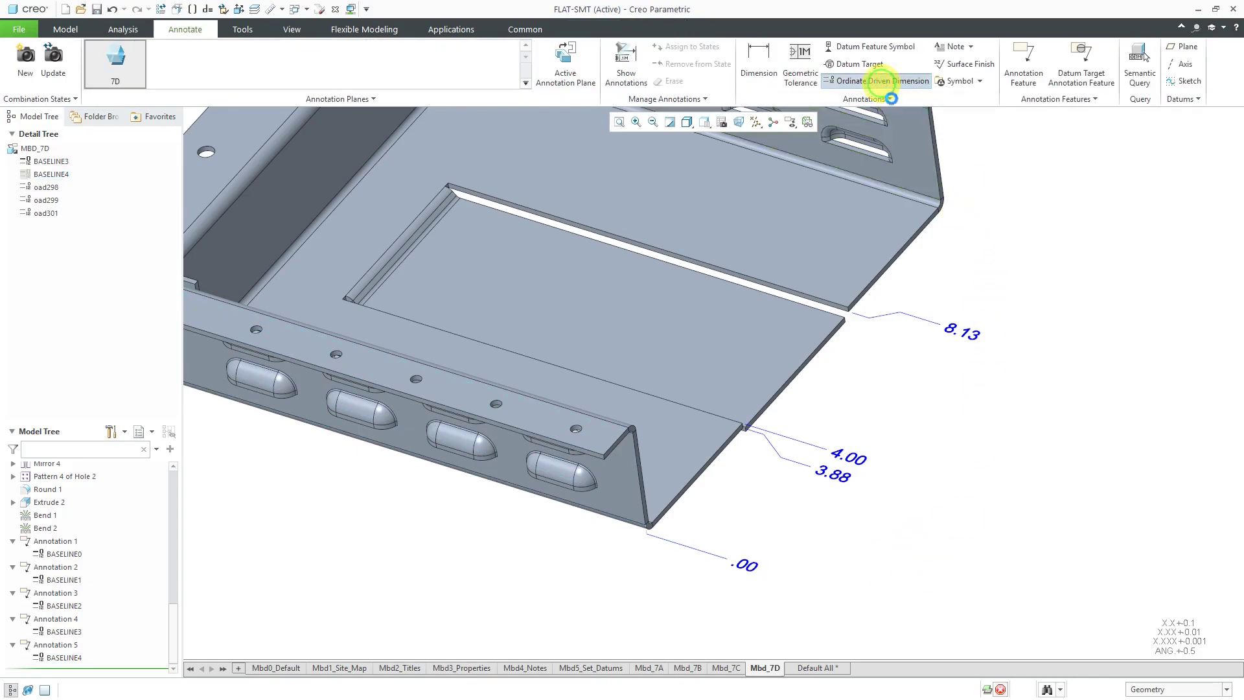
pyautogui.click(757, 572)
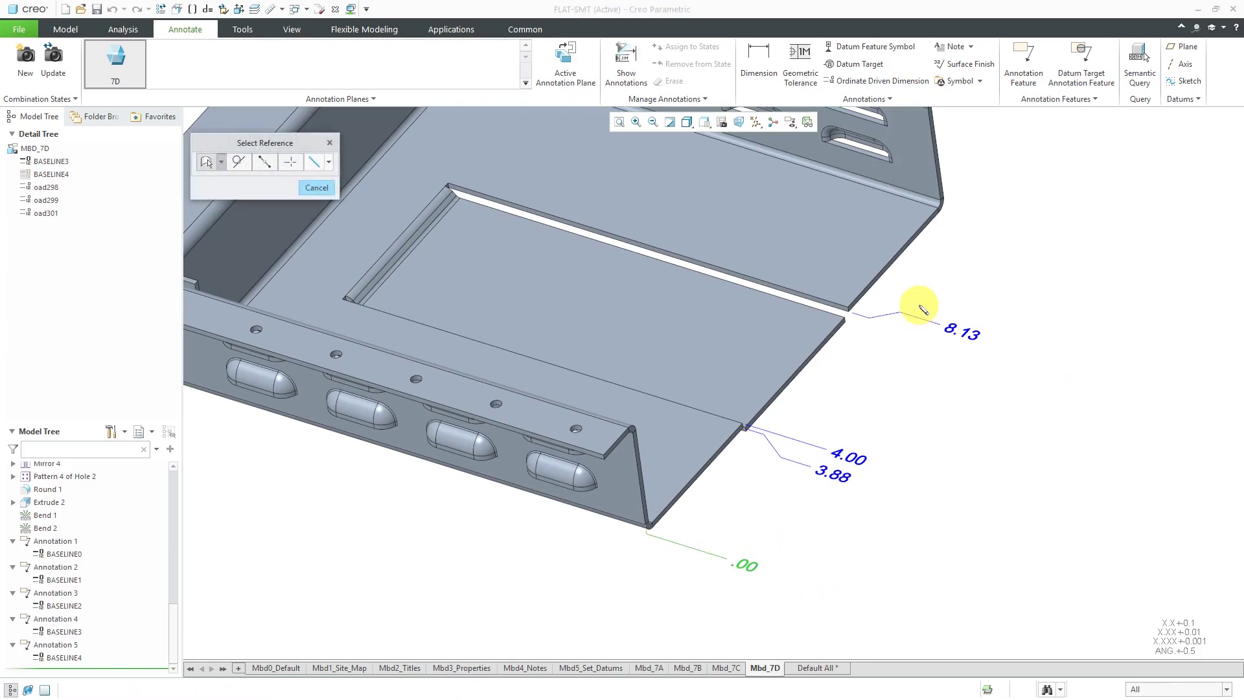
pyautogui.scroll(4, 869, 311)
pyautogui.click(795, 342)
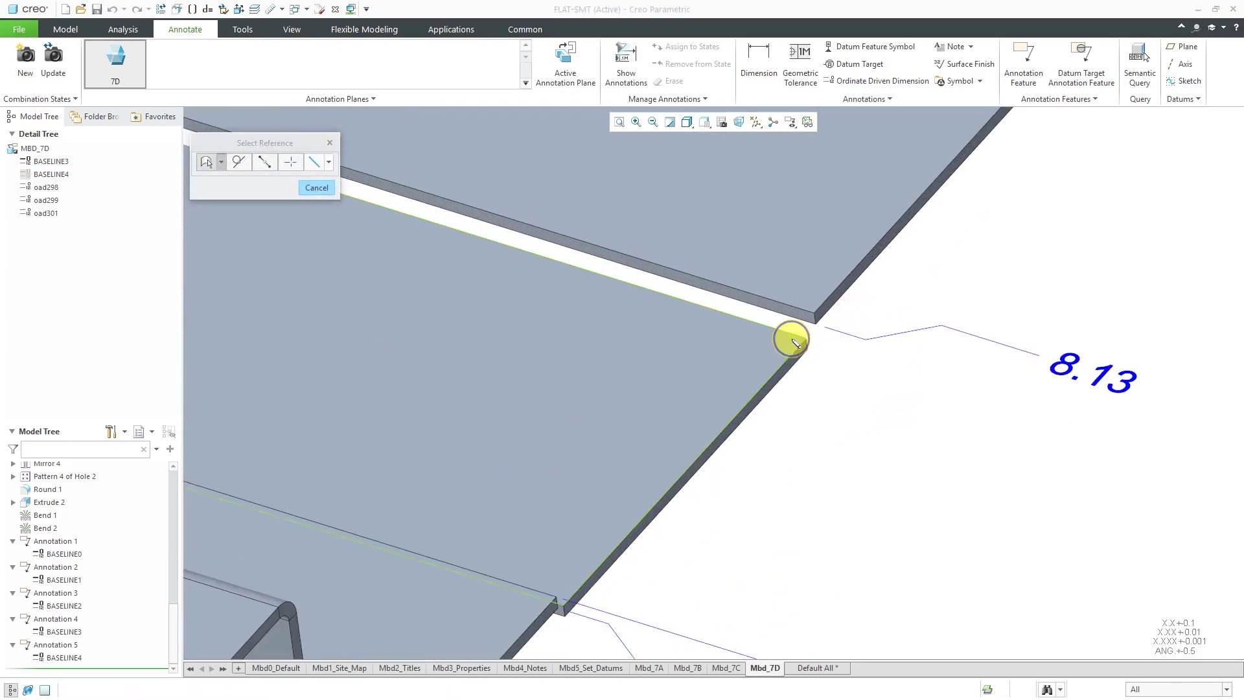
pyautogui.middleClick(791, 339)
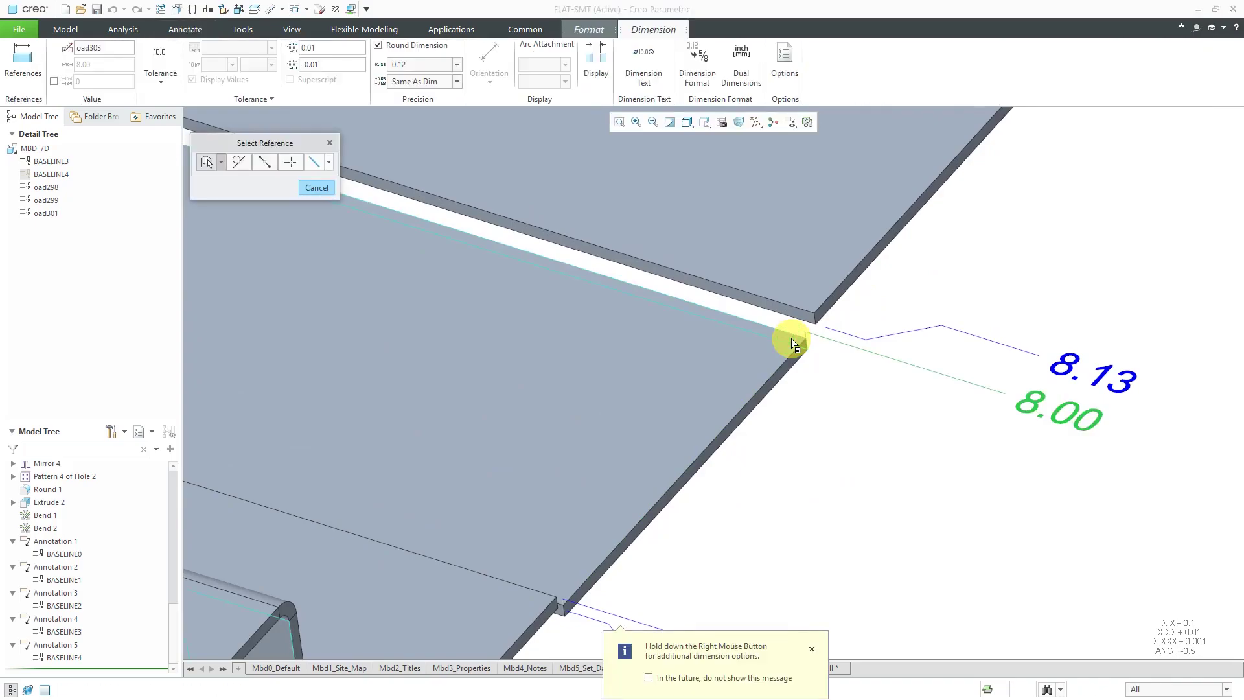
pyautogui.scroll(-5, 913, 397)
pyautogui.scroll(2, 945, 447)
pyautogui.middleClick(946, 451)
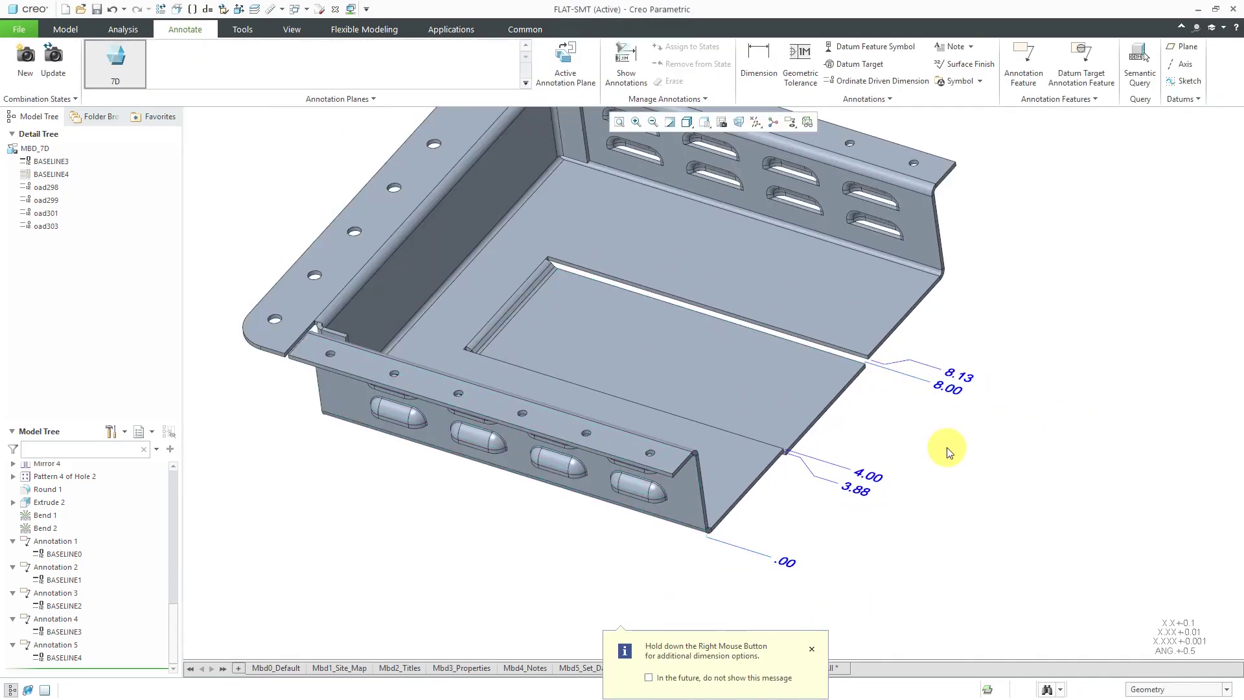